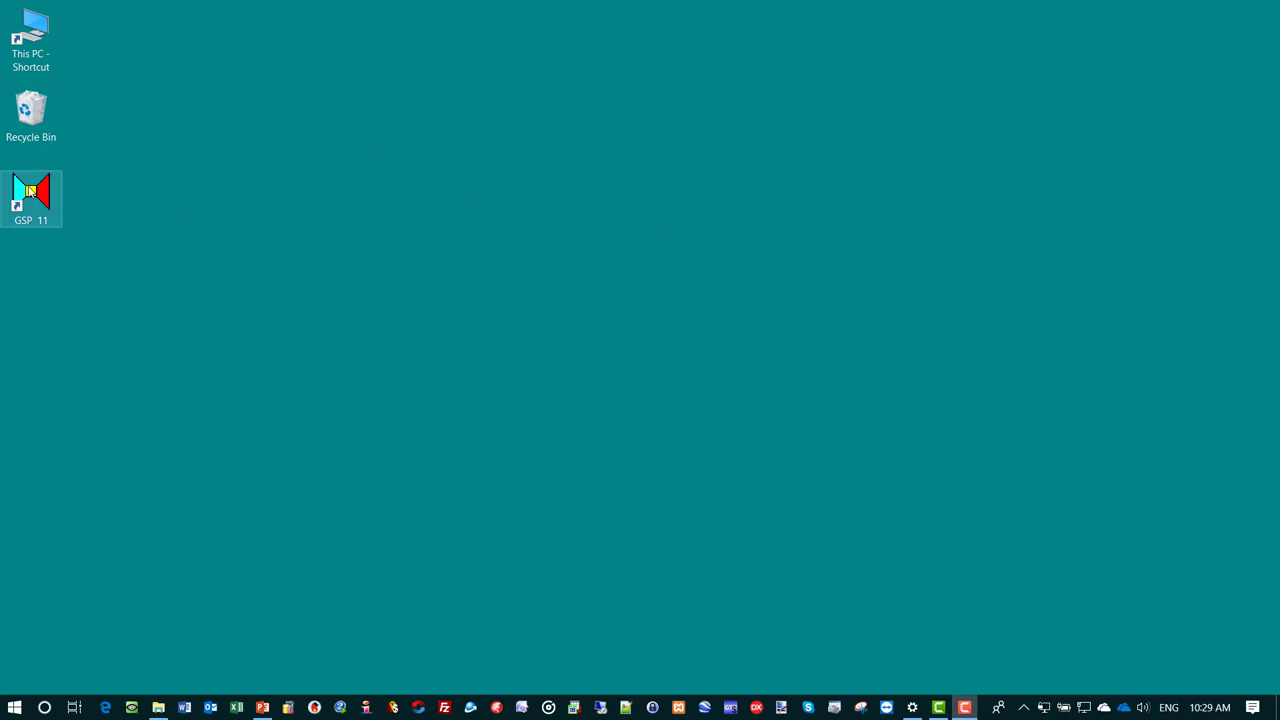
- Launch GSP 11 from its desktop shortcut
{"action": "double_click", "coordinate": [30, 190]}
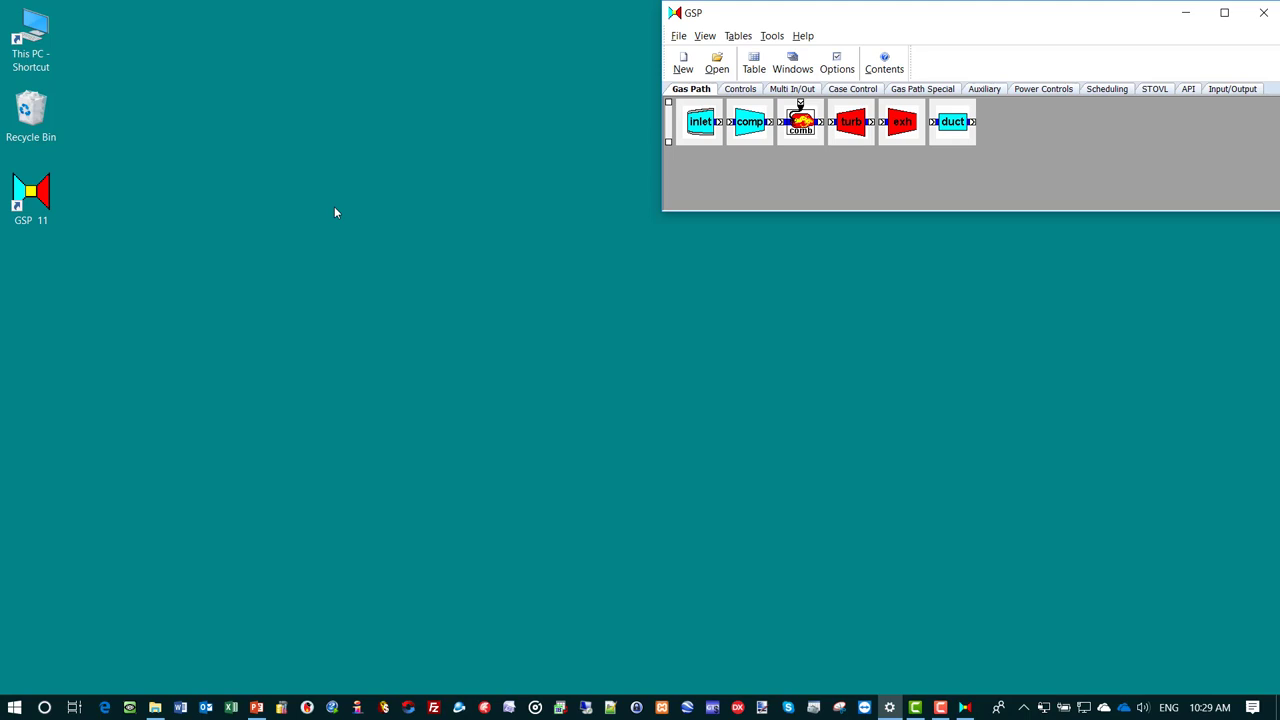
{"action": "left_click", "coordinate": [741, 91]}
{"action": "left_click", "coordinate": [800, 91]}
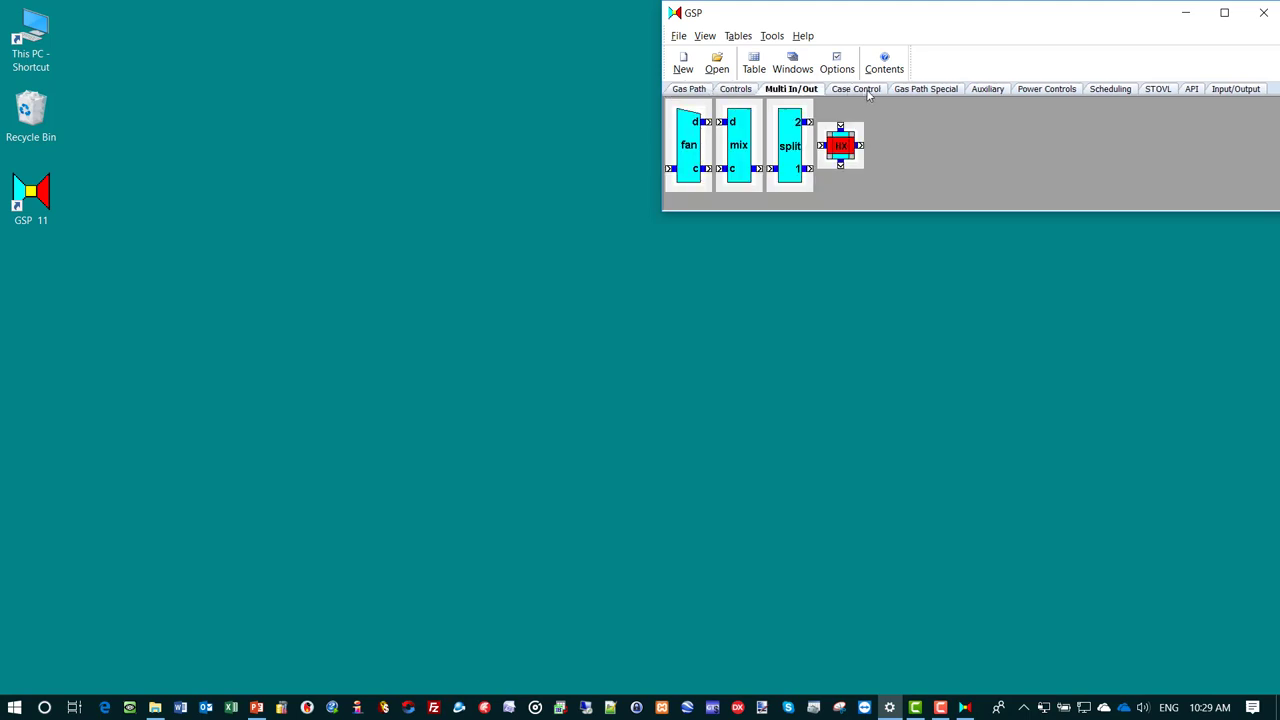
{"action": "left_click", "coordinate": [866, 91]}
{"action": "left_click", "coordinate": [693, 90]}
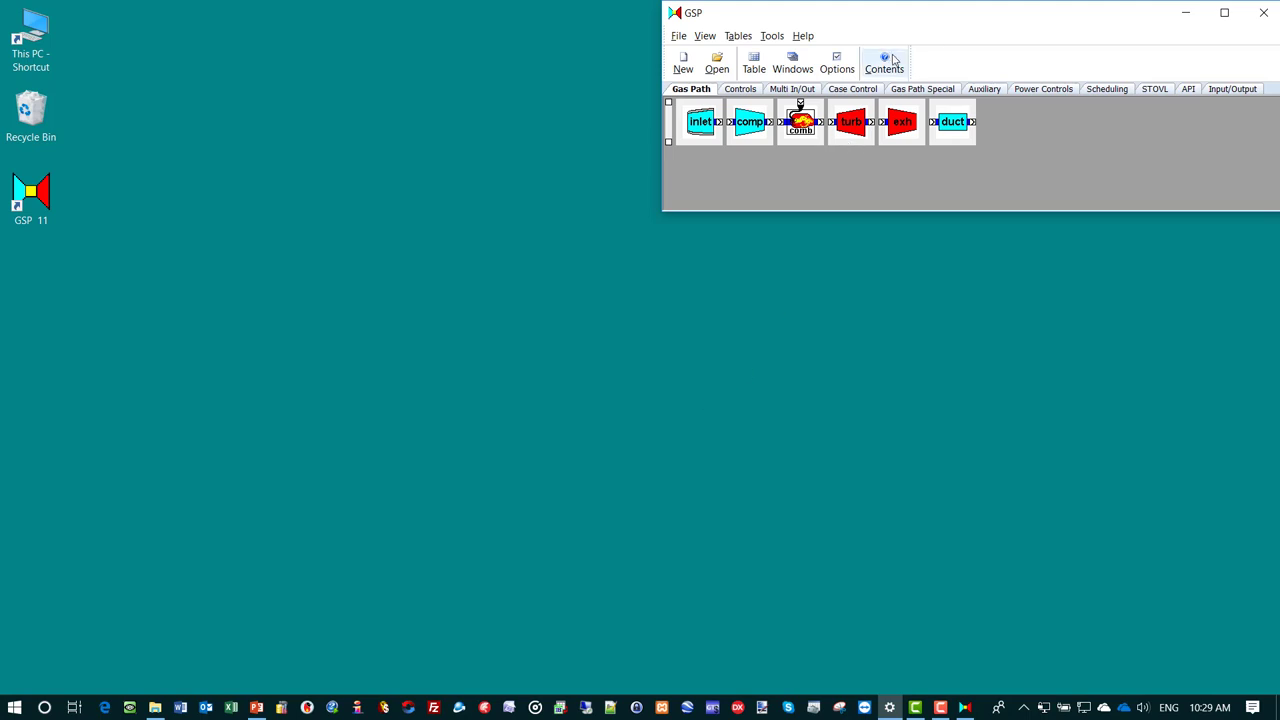
{"action": "left_click", "coordinate": [884, 62]}
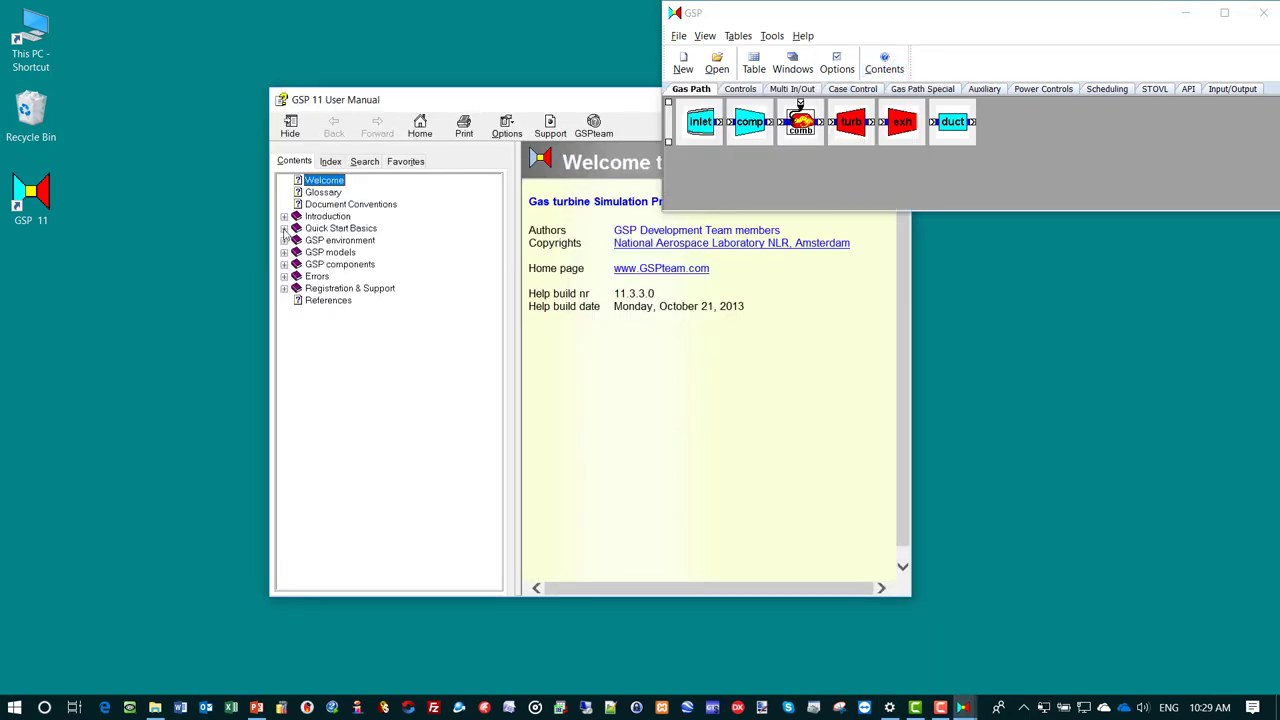
{"action": "left_click", "coordinate": [284, 228]}
{"action": "left_click", "coordinate": [342, 228]}
{"action": "left_click", "coordinate": [368, 241]}
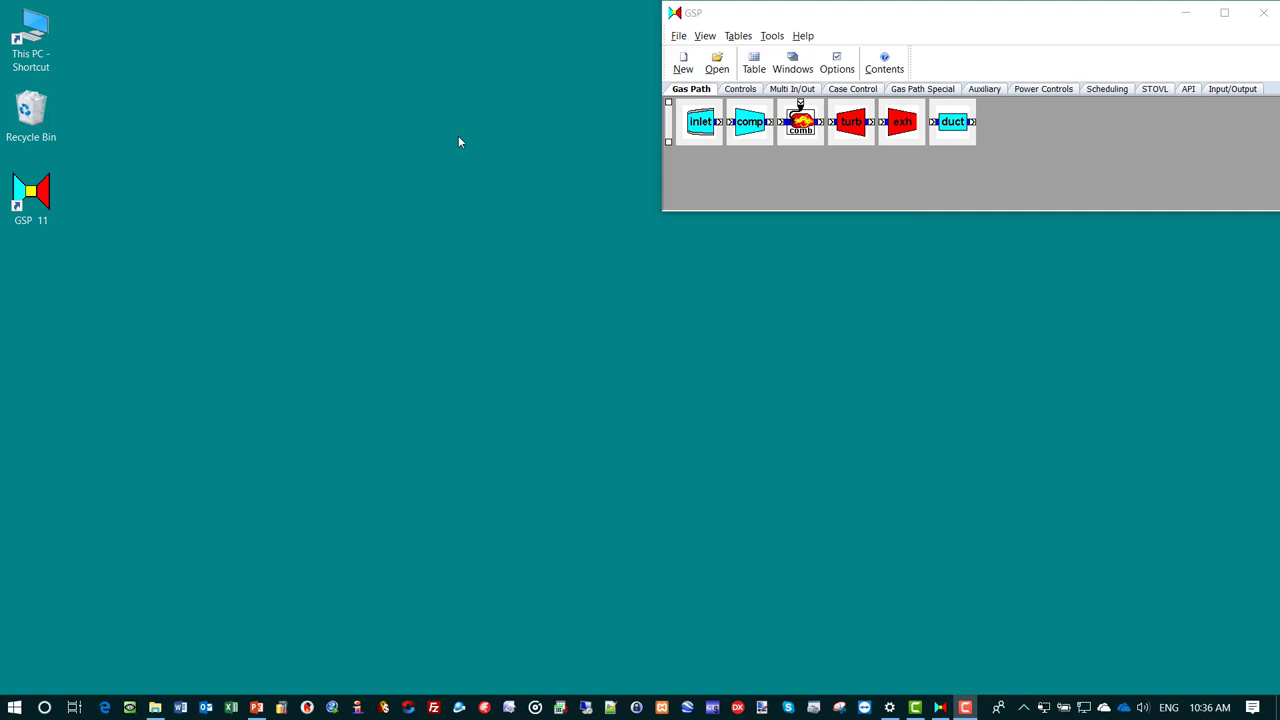
- Open the TJET.mxl project from Documents\GSP\projects\Sample Projects
{"action": "left_click", "coordinate": [717, 63]}
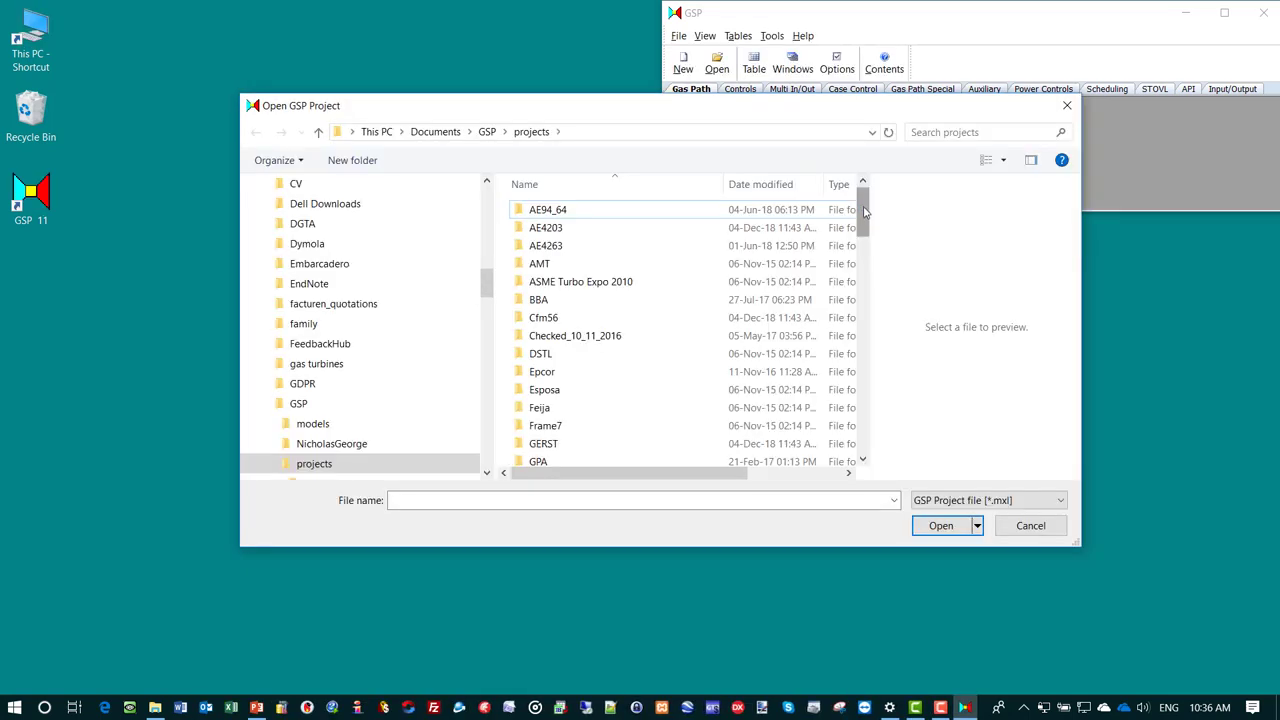
{"action": "left_click_drag", "start_coordinate": [862, 211], "coordinate": [863, 274]}
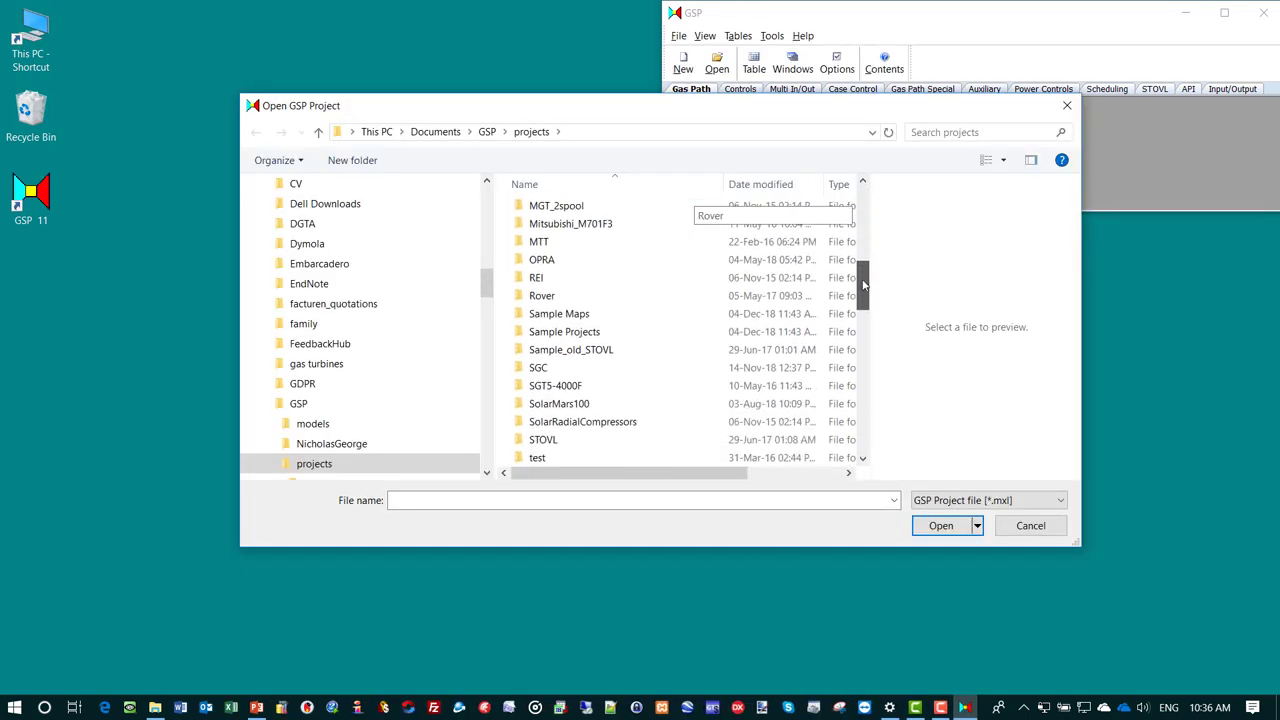
{"action": "double_click", "coordinate": [566, 332]}
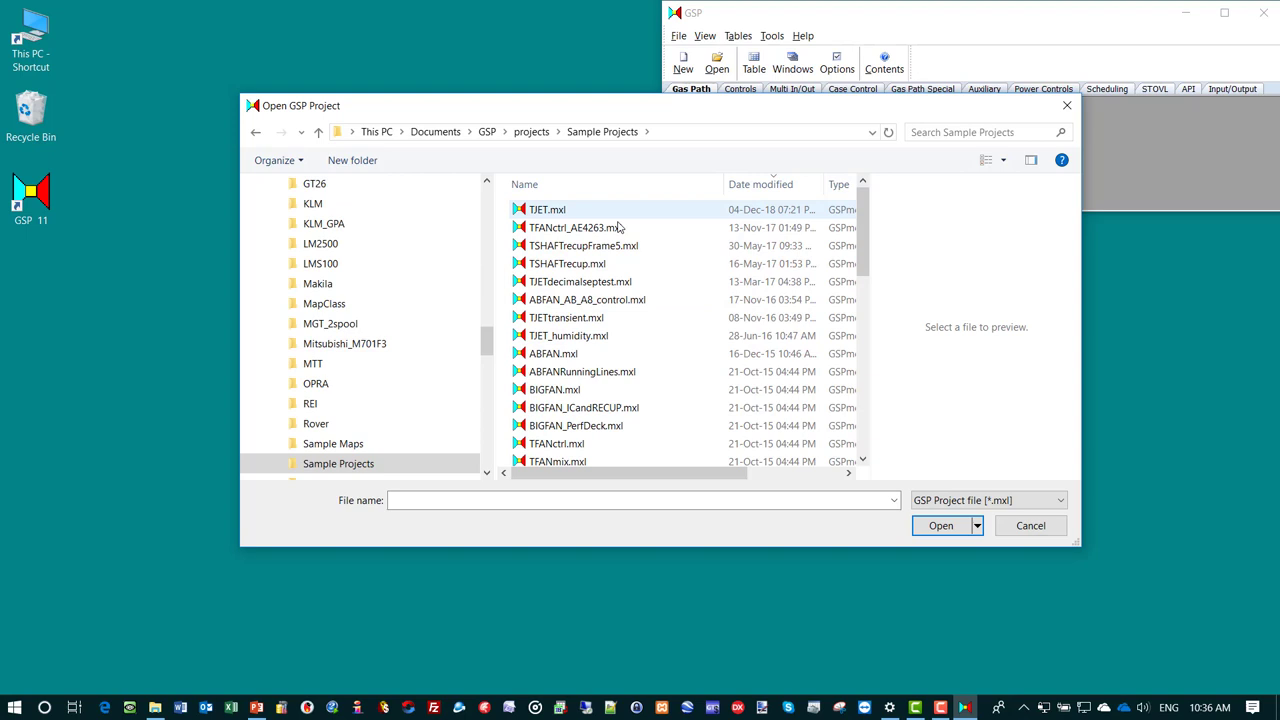
{"action": "left_click", "coordinate": [563, 212]}
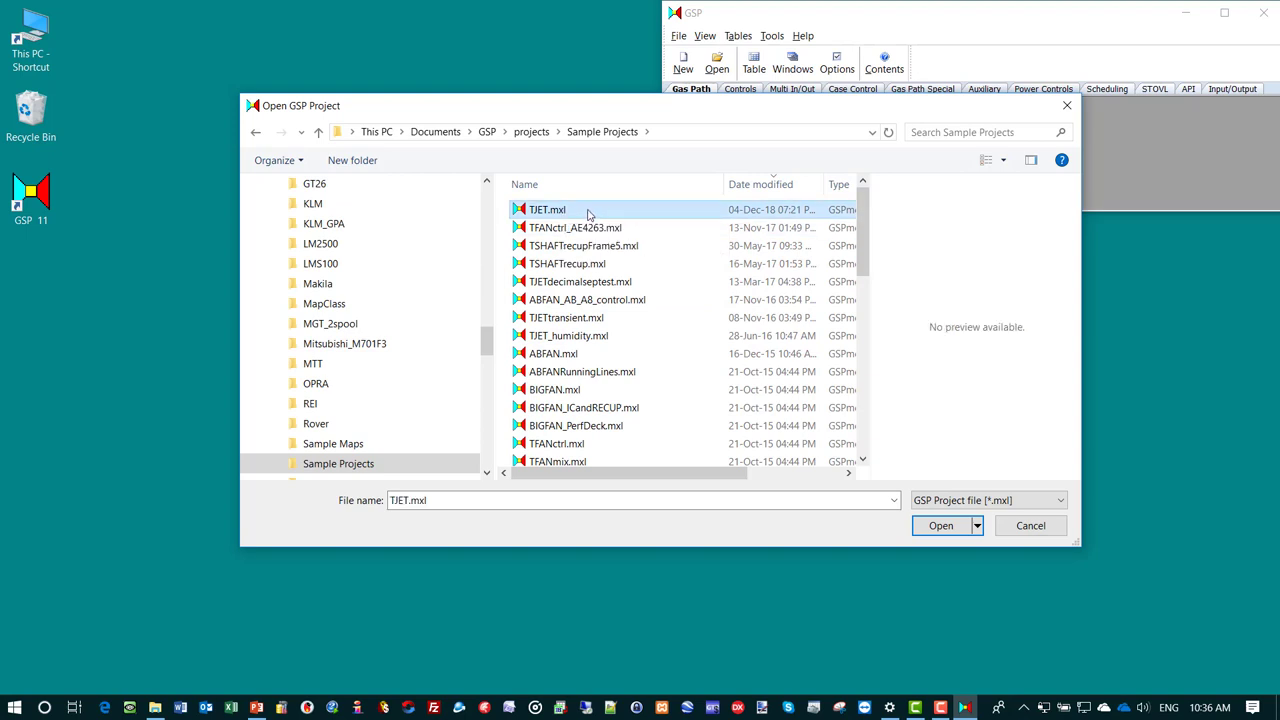
{"action": "double_click", "coordinate": [588, 213]}
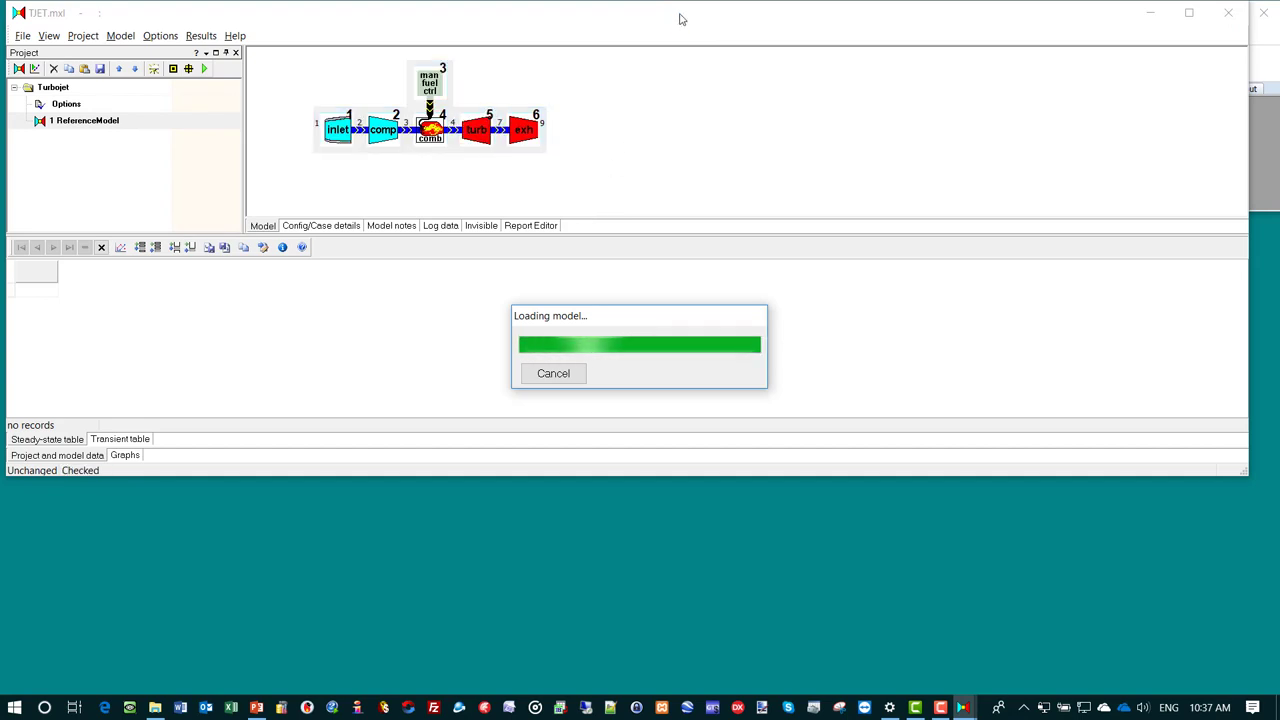
- Move the TJET window, then review the compressor's Design and Map data unchanged (16540 rpm, PR 6.920)
{"action": "left_click_drag", "start_coordinate": [680, 18], "coordinate": [692, 54]}
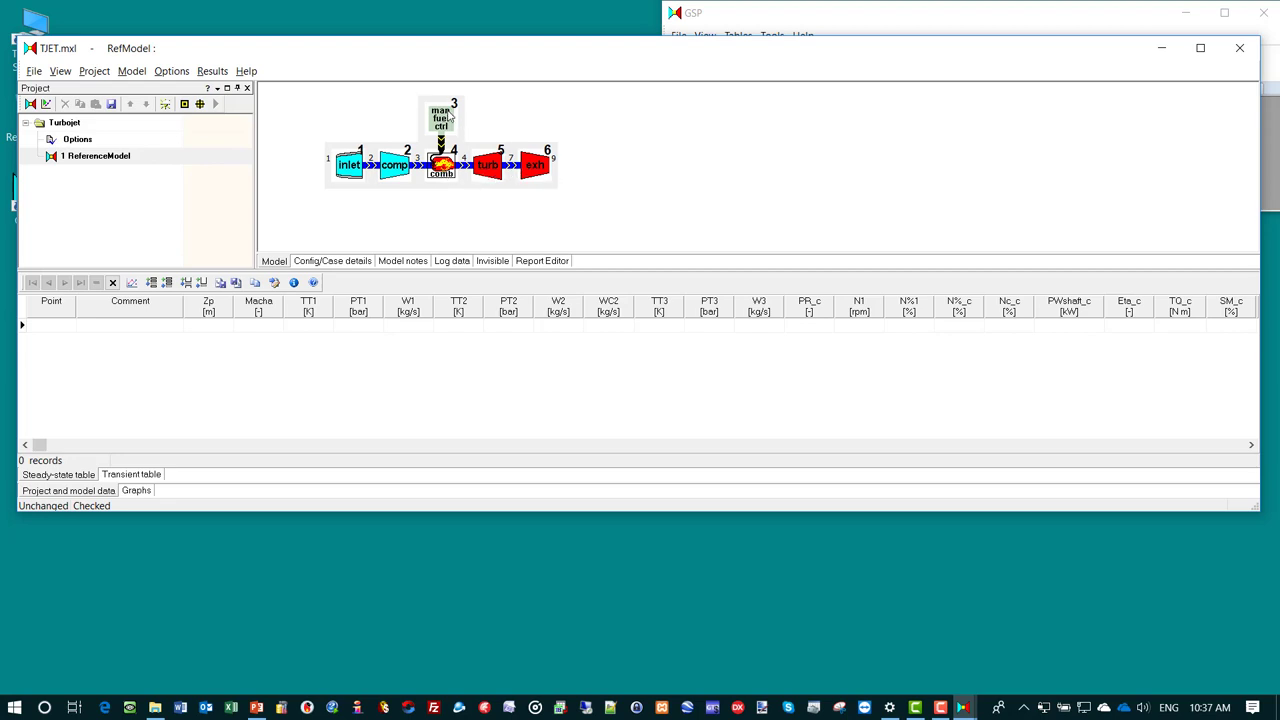
{"action": "mouse_move", "coordinate": [452, 129]}
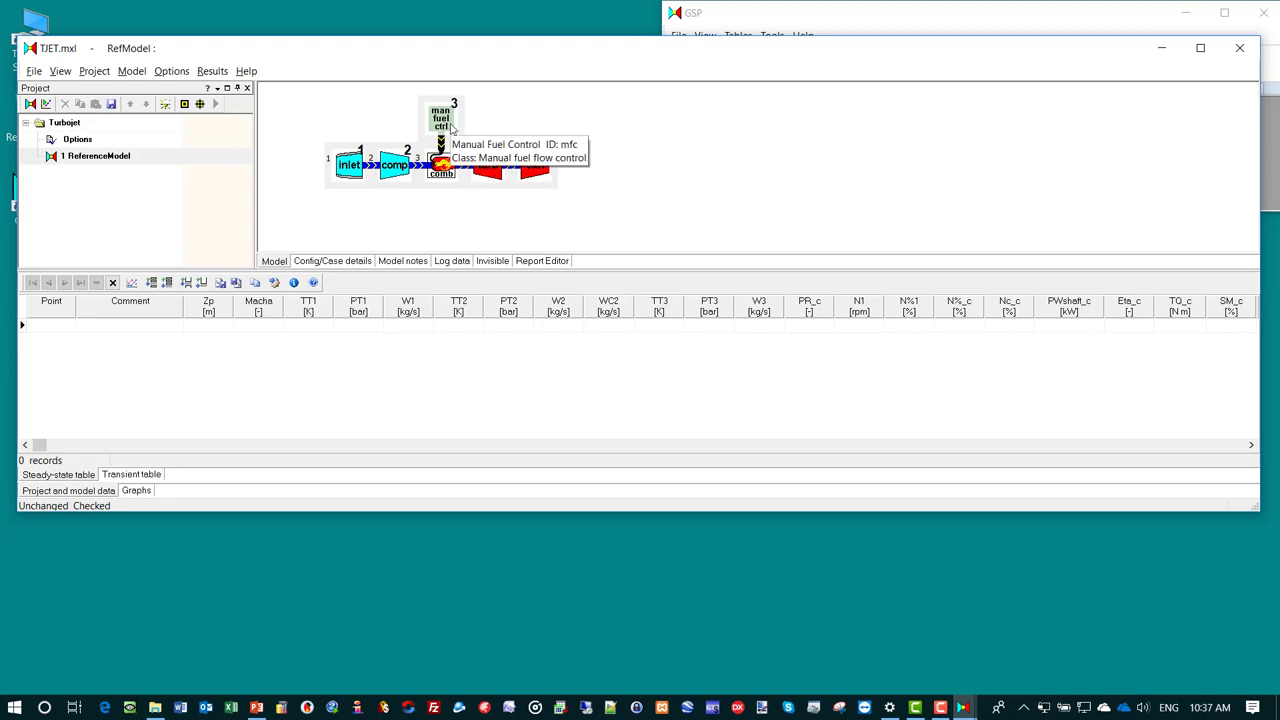
{"action": "left_click", "coordinate": [394, 168]}
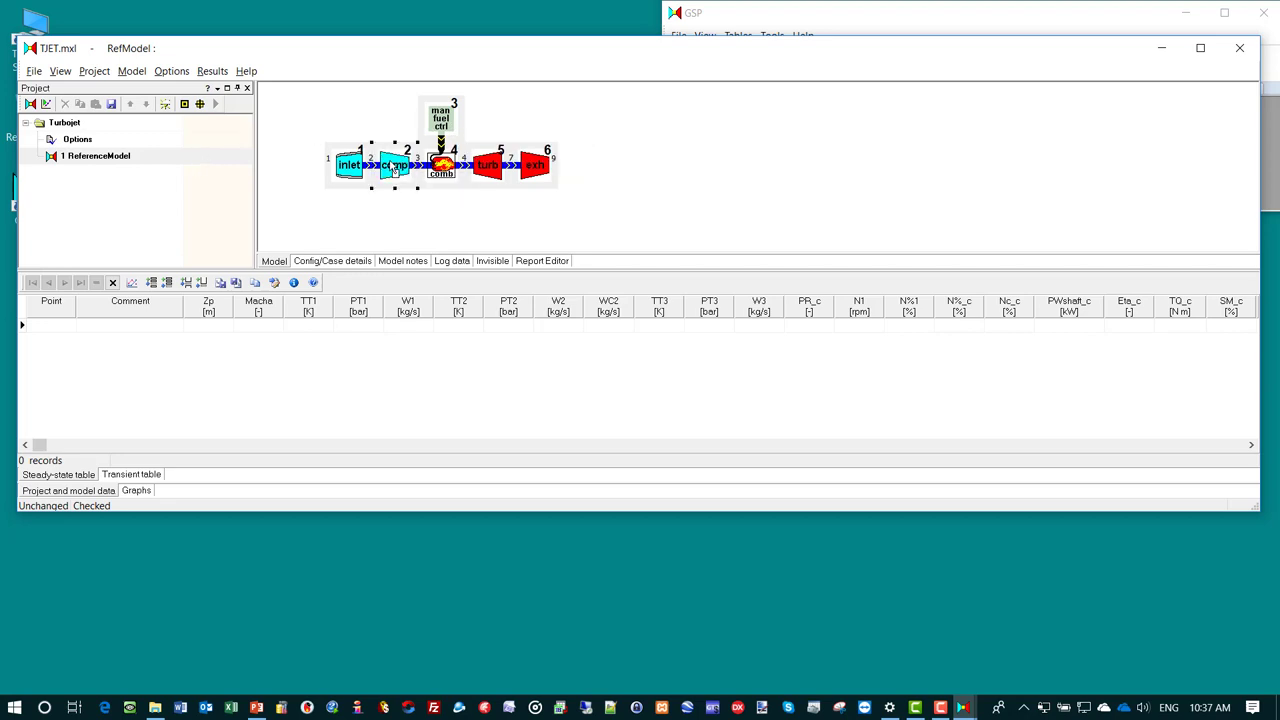
{"action": "double_click", "coordinate": [394, 168]}
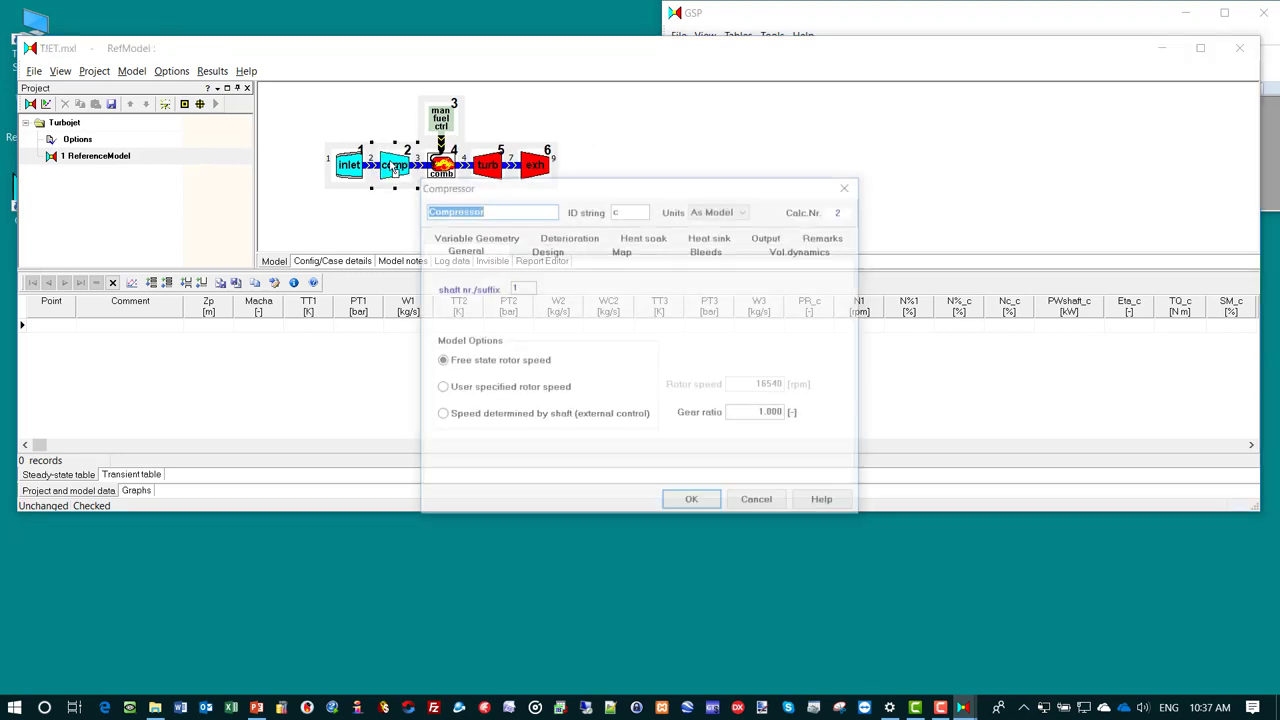
{"action": "left_click", "coordinate": [574, 252]}
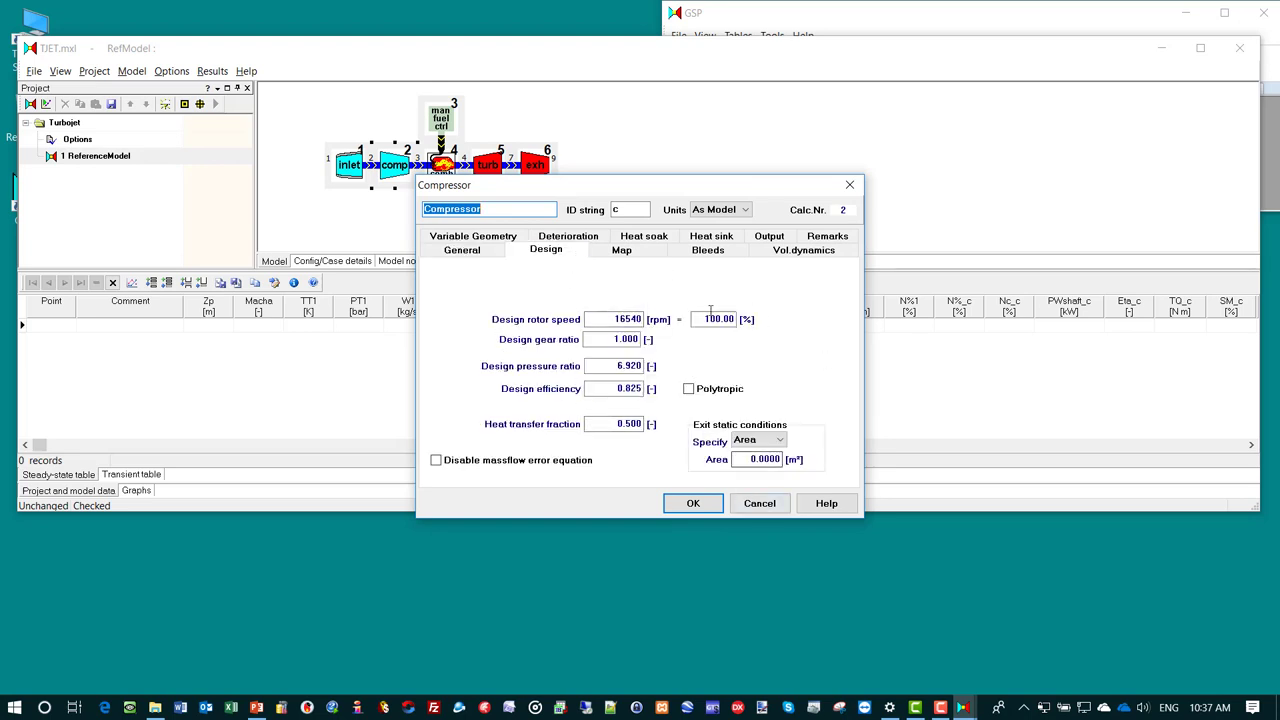
{"action": "left_click", "coordinate": [632, 252]}
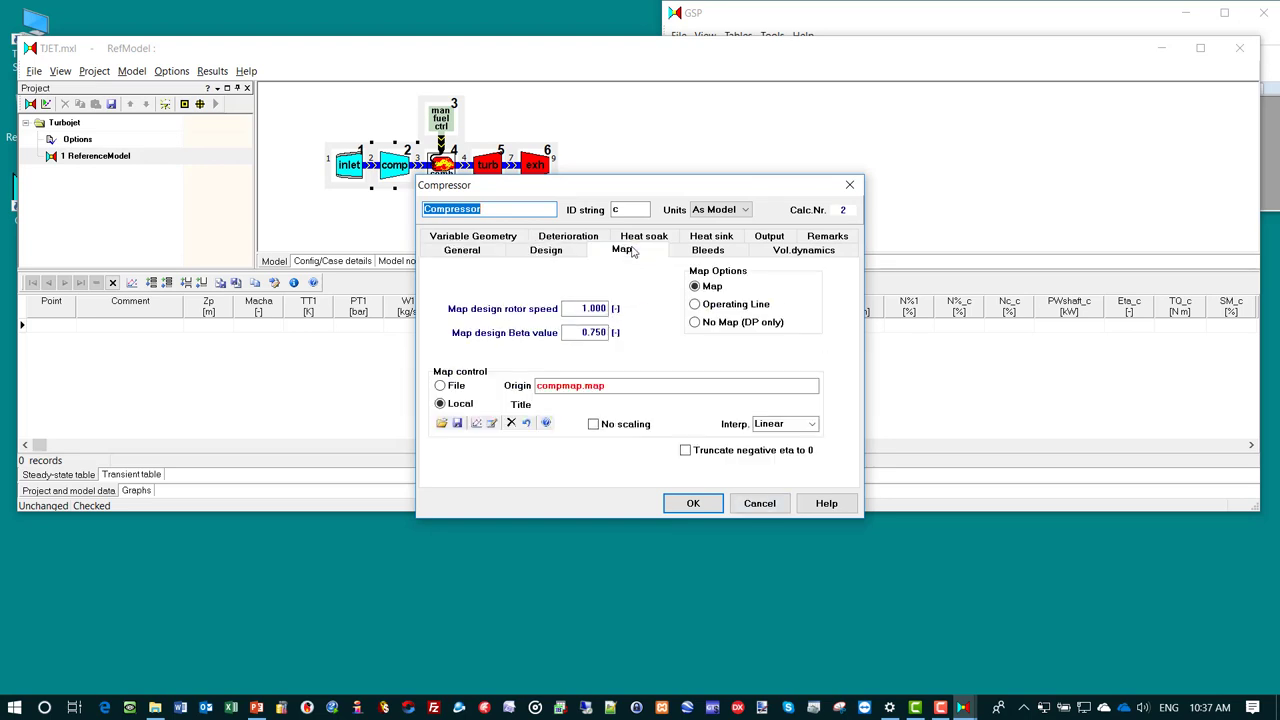
{"action": "left_click", "coordinate": [775, 510]}
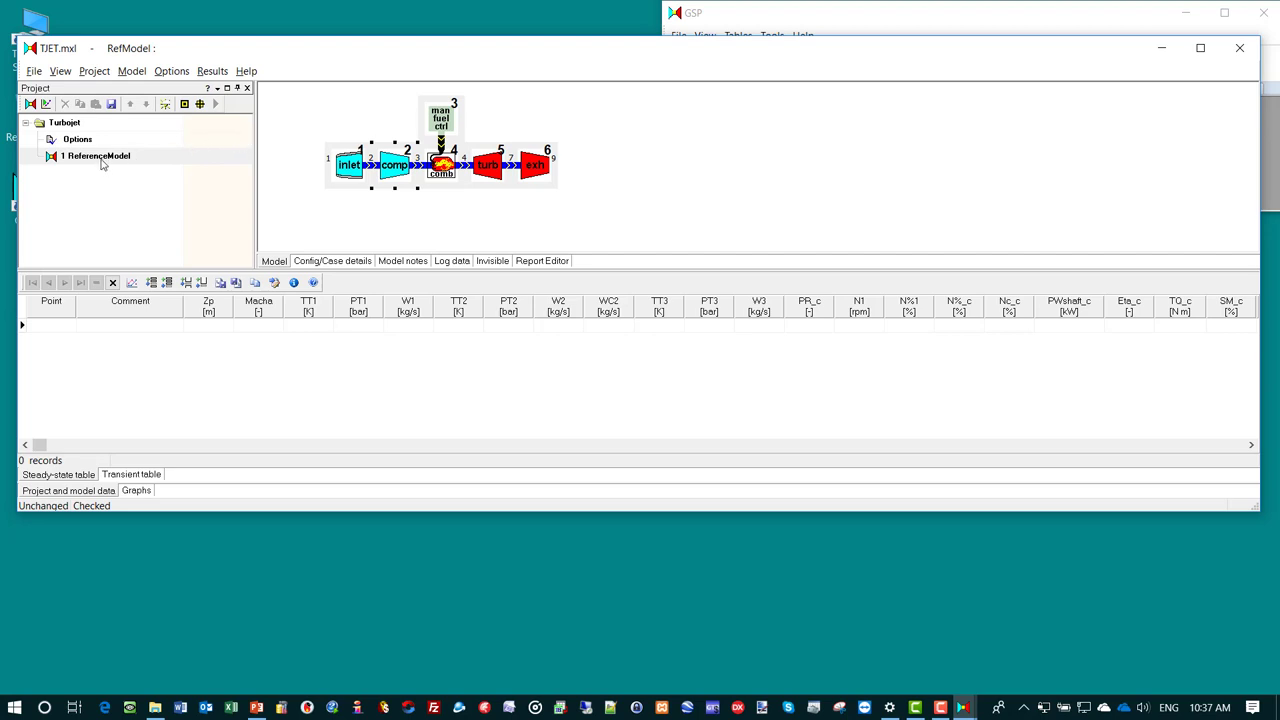
- Add Case_1 as a Design case and run it, giving 5145.95 kW shaft power
{"action": "left_click", "coordinate": [46, 105]}
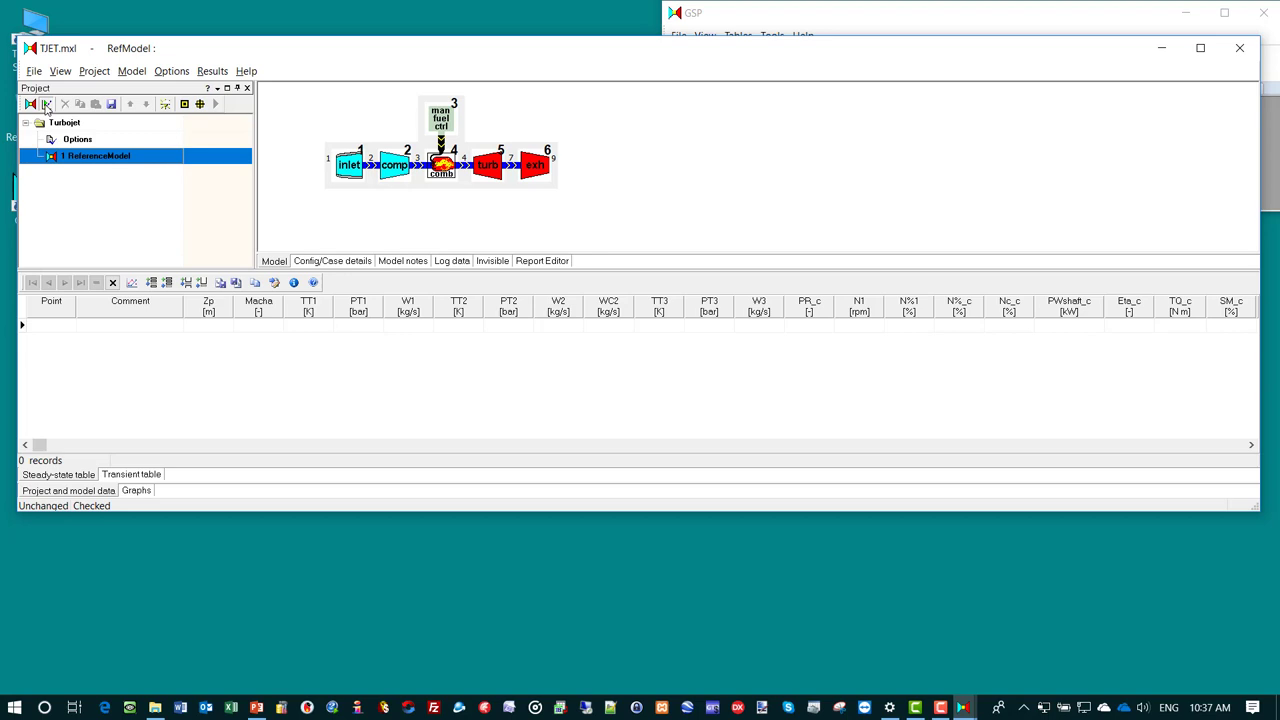
{"action": "left_click", "coordinate": [674, 371]}
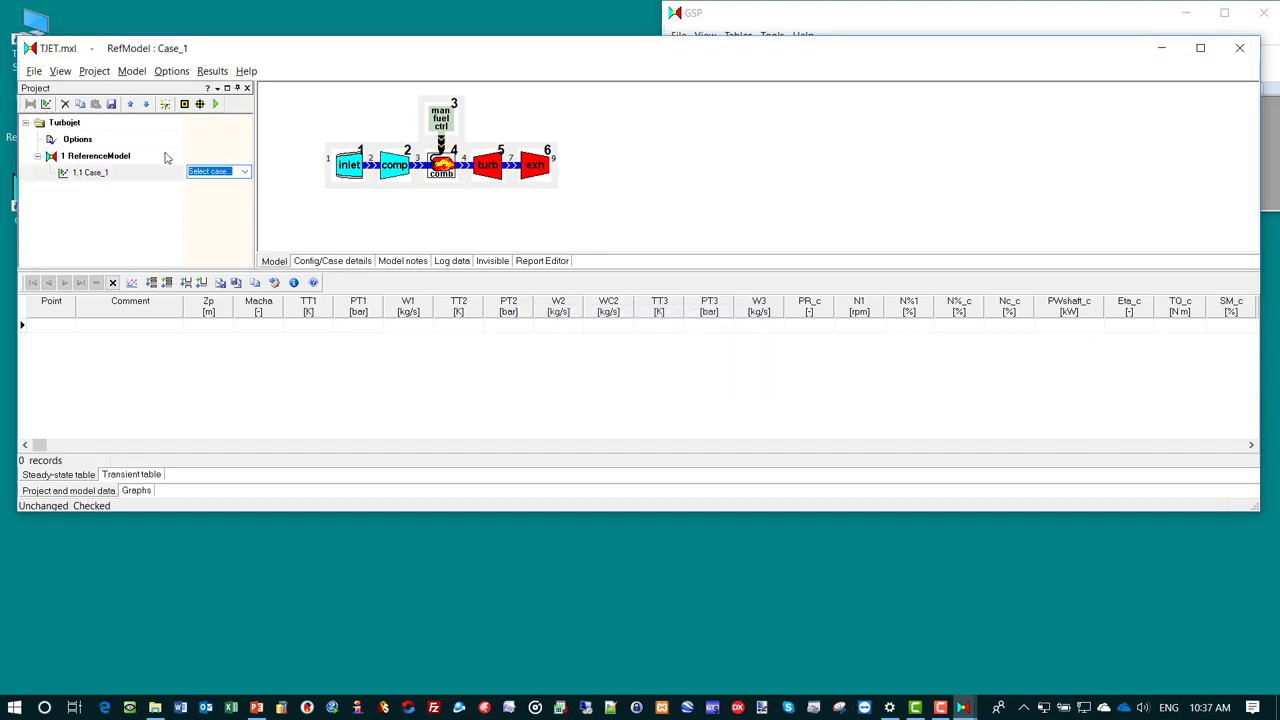
{"action": "left_click", "coordinate": [244, 171]}
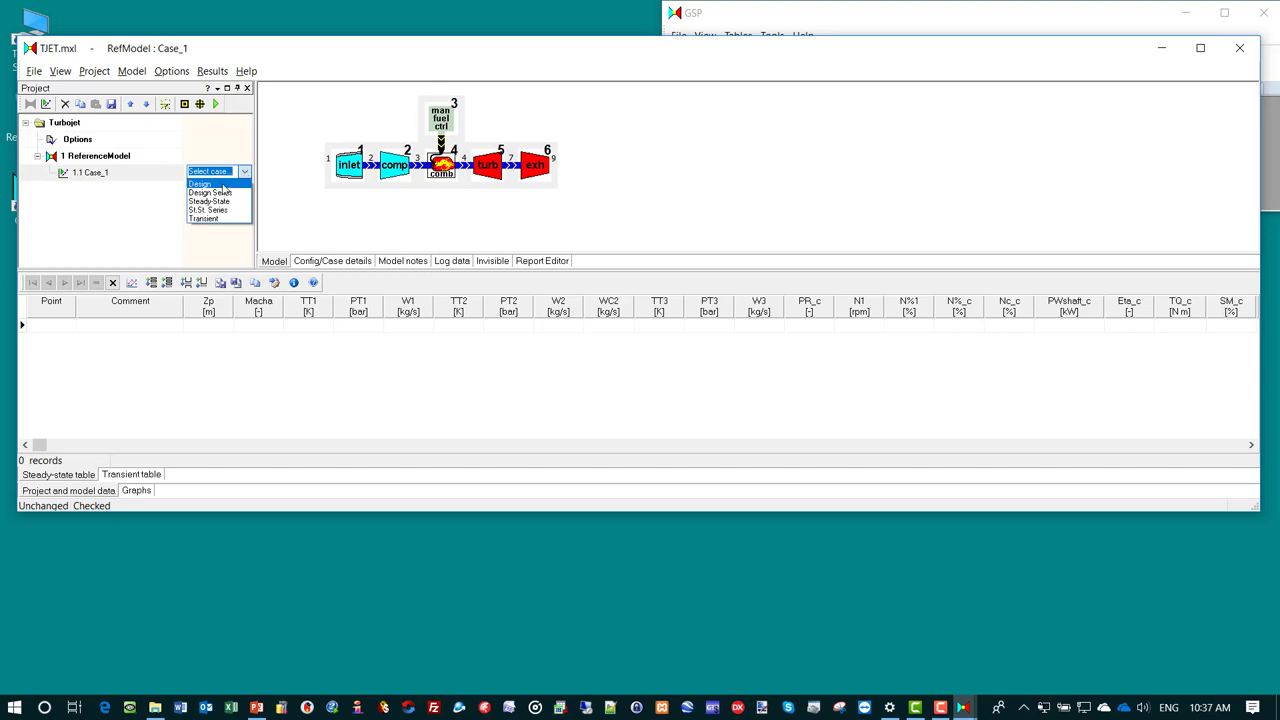
{"action": "left_click", "coordinate": [224, 184]}
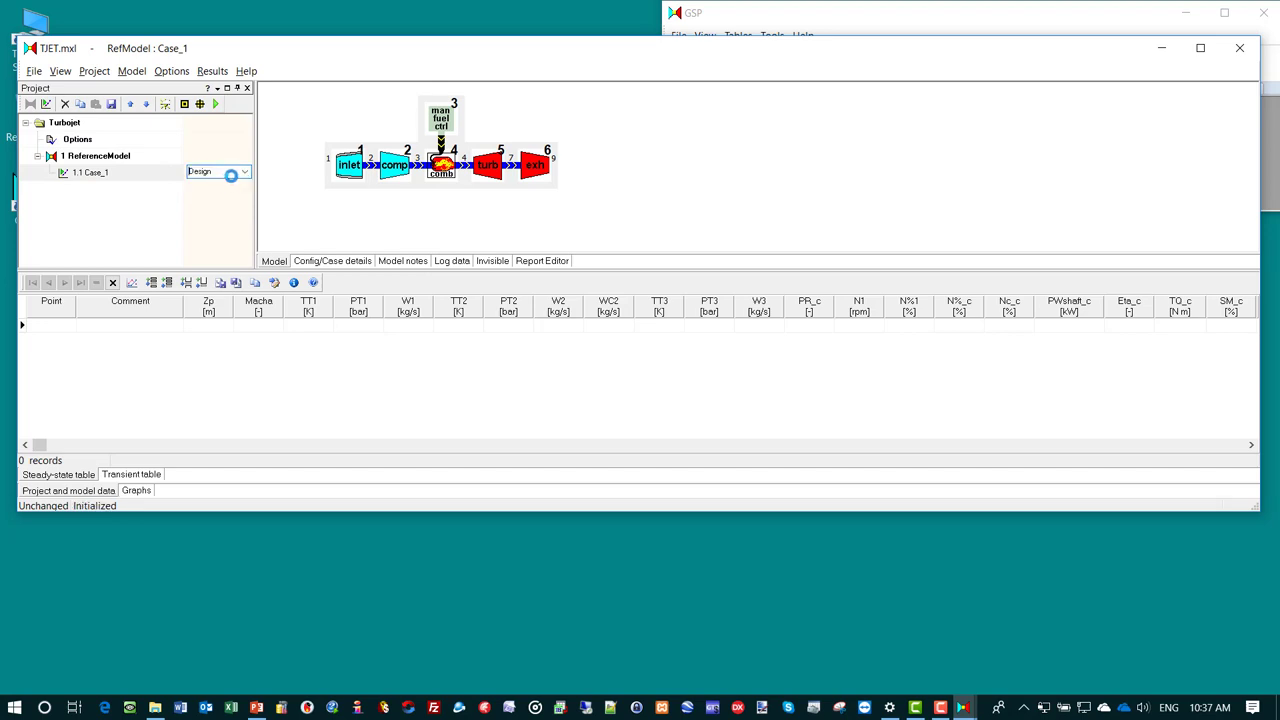
{"action": "left_click", "coordinate": [231, 173]}
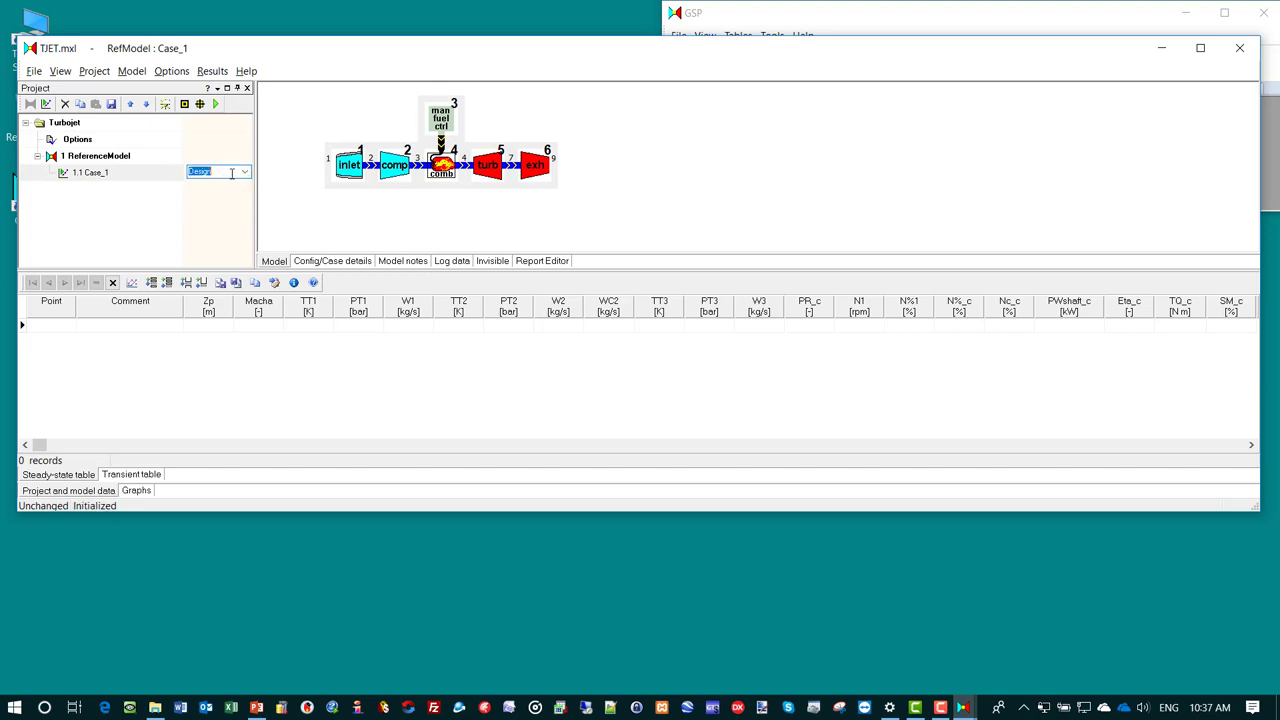
{"action": "left_click", "coordinate": [214, 105]}
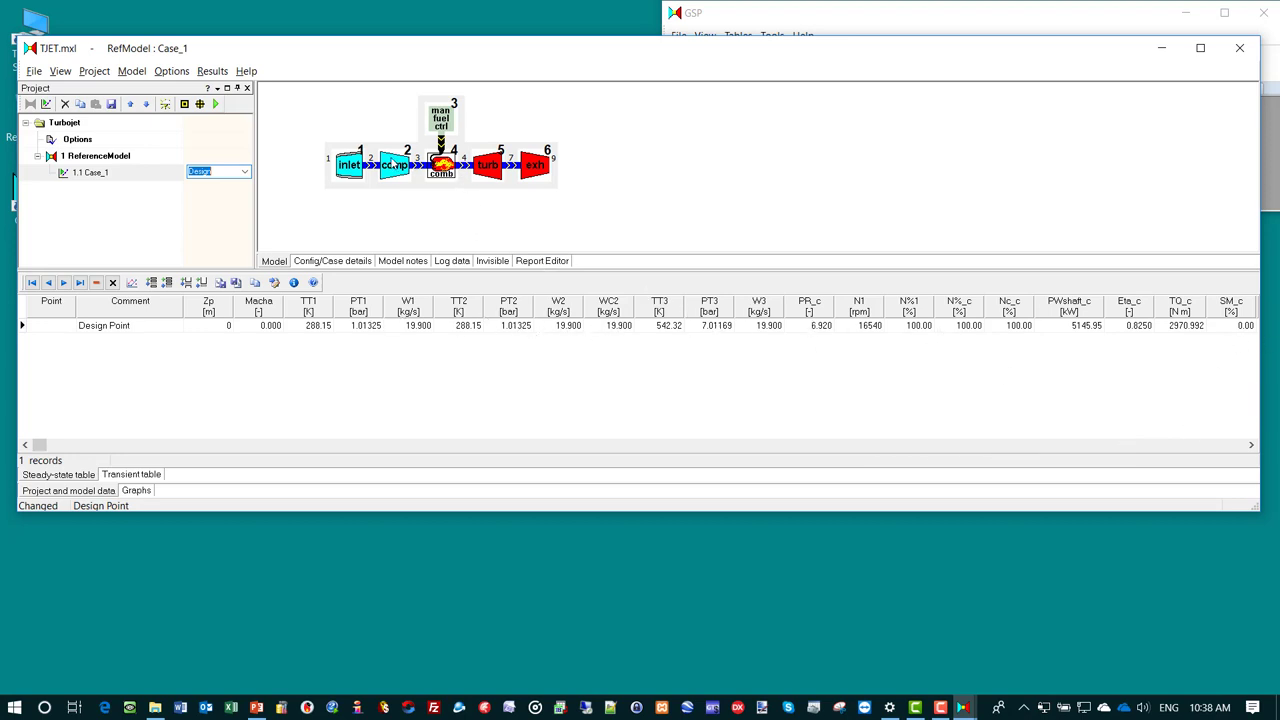
{"action": "double_click", "coordinate": [393, 165]}
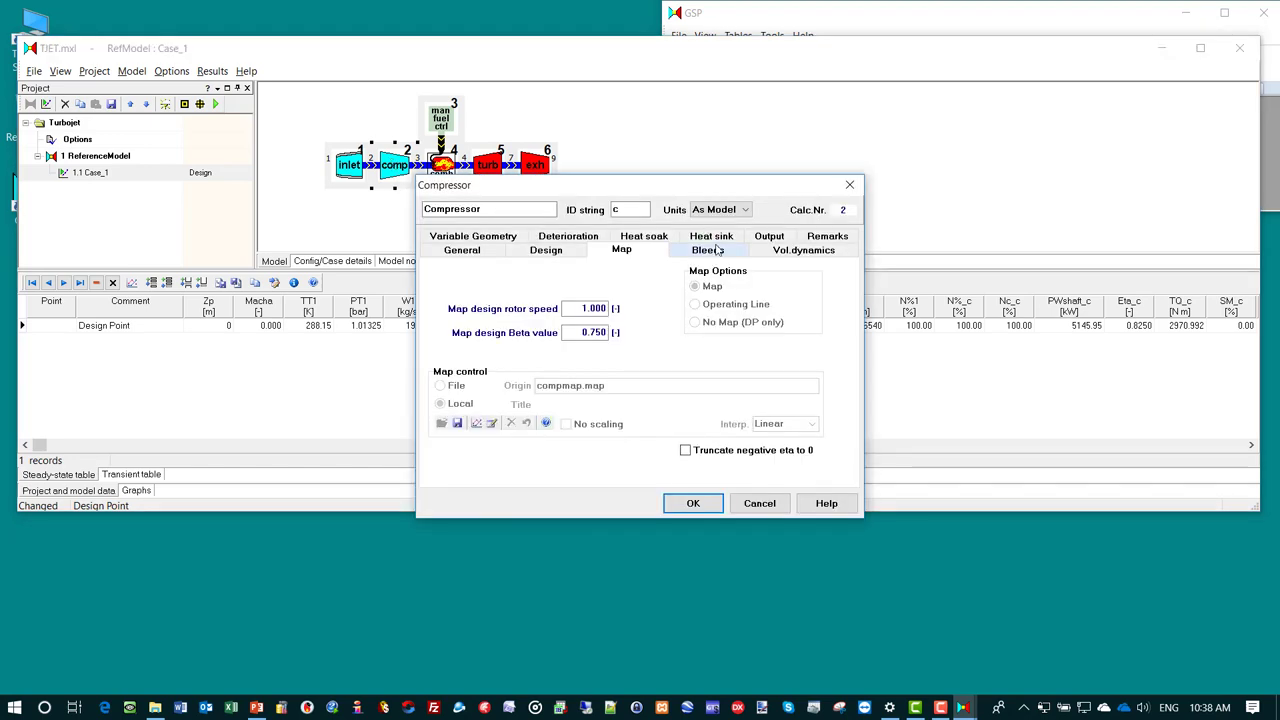
{"action": "left_click", "coordinate": [770, 236]}
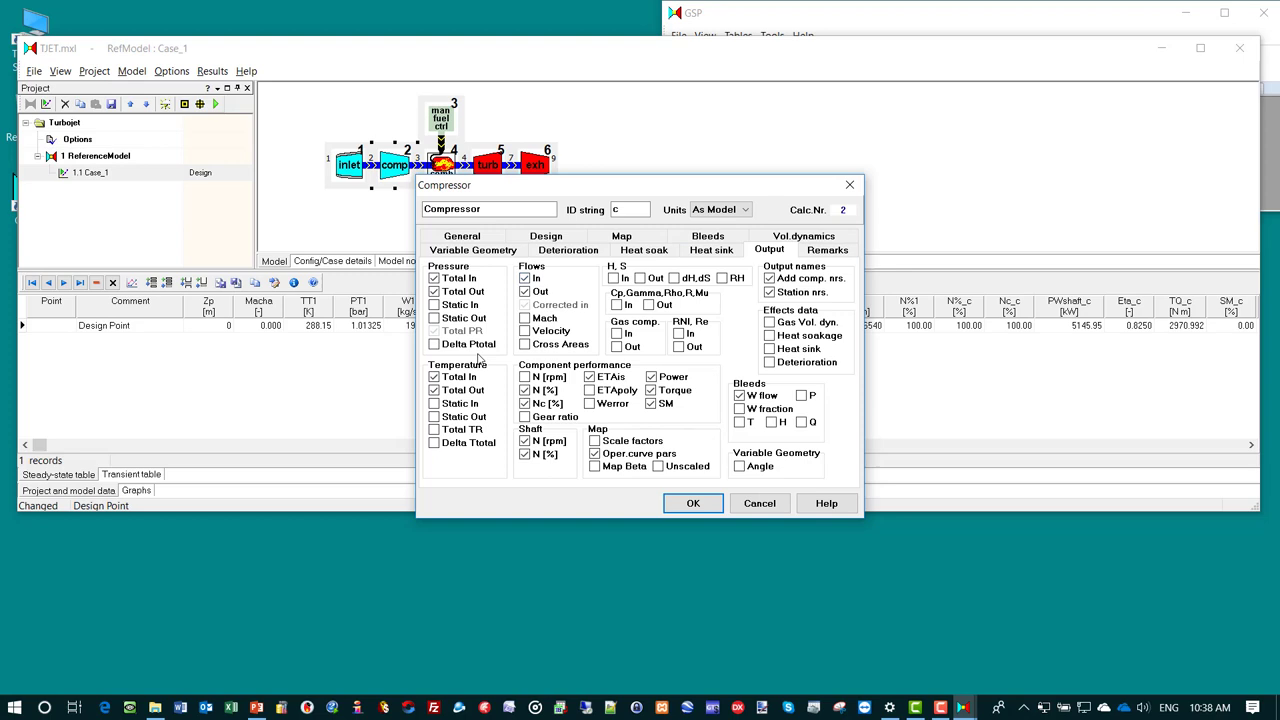
{"action": "left_click", "coordinate": [776, 505]}
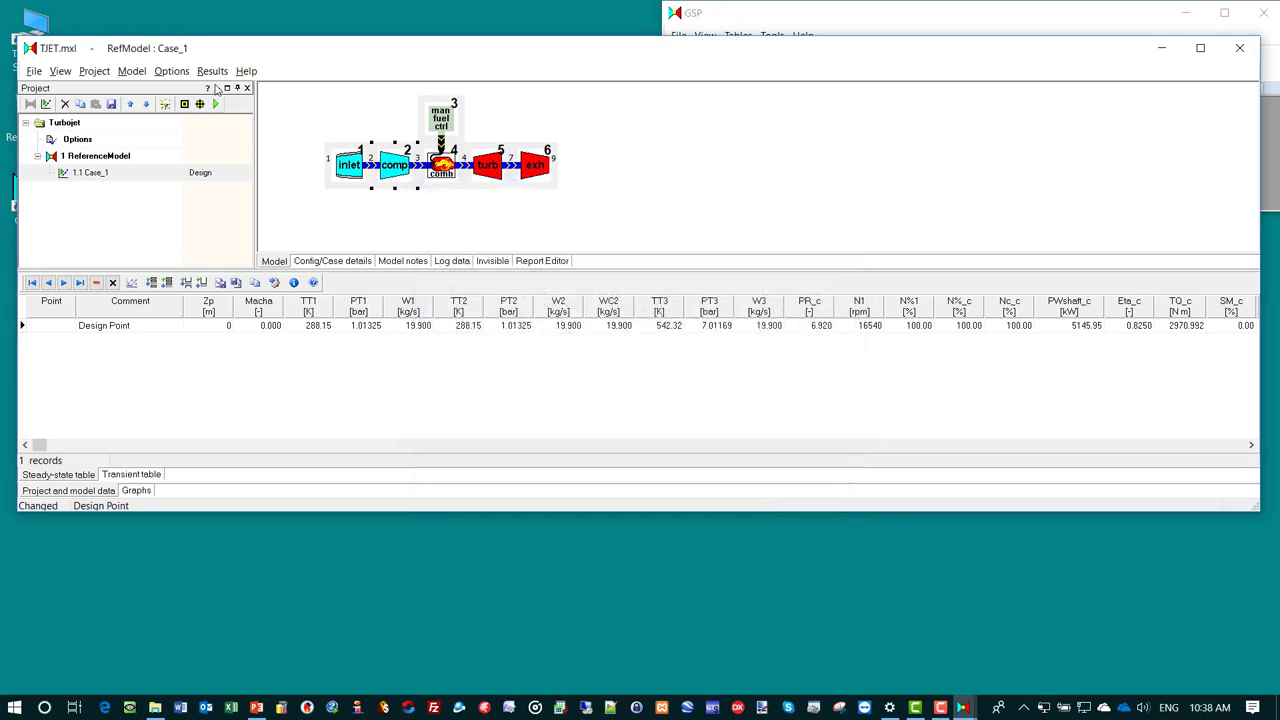
{"action": "left_click", "coordinate": [212, 73]}
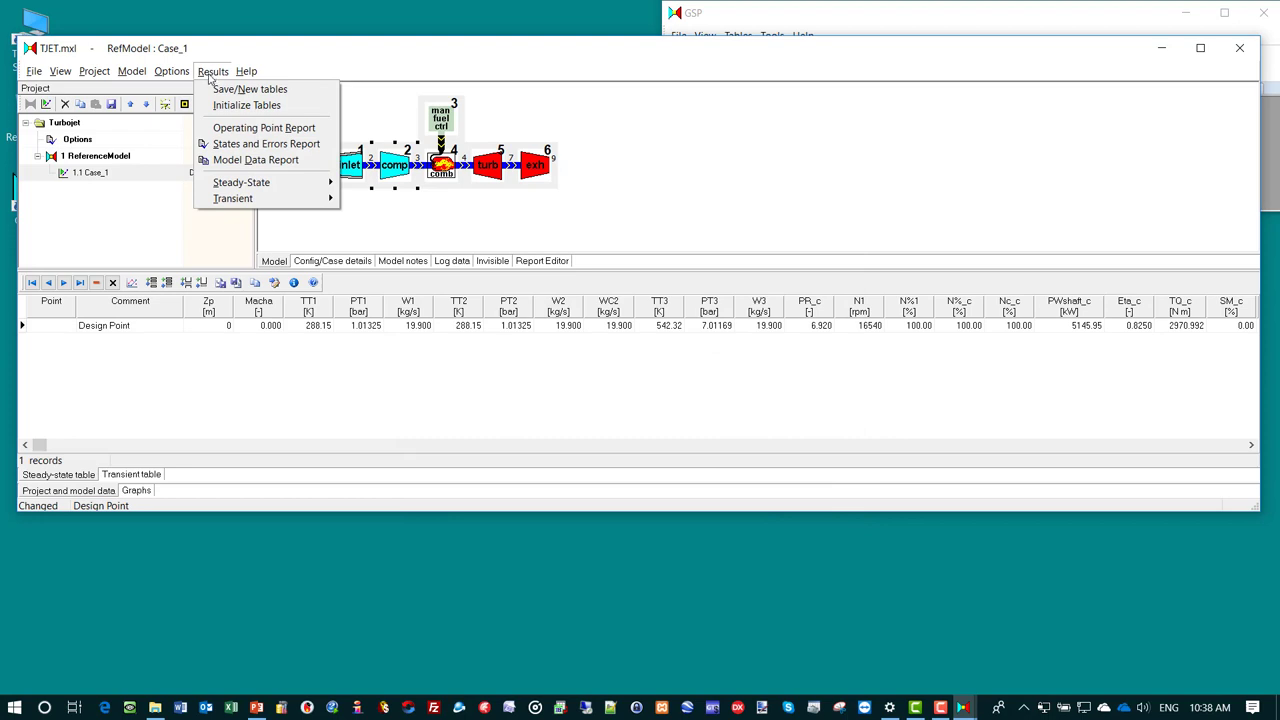
{"action": "left_click", "coordinate": [226, 133]}
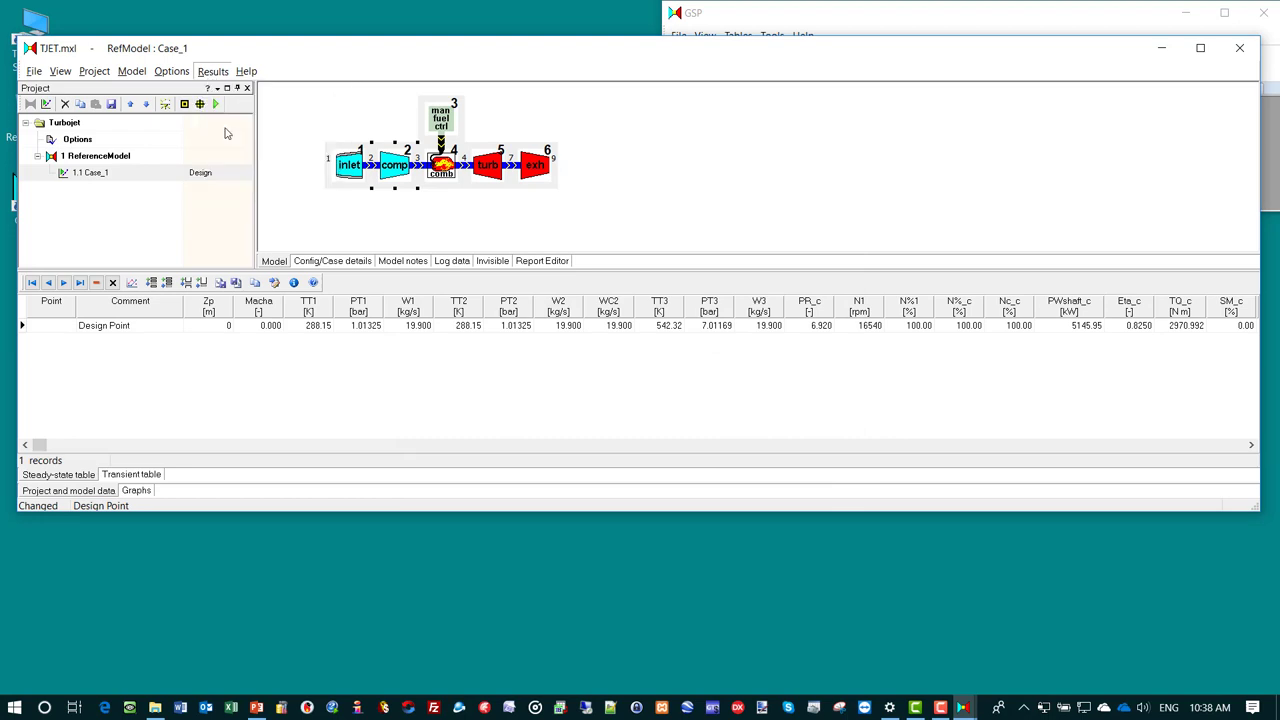
{"action": "left_click_drag", "start_coordinate": [550, 262], "coordinate": [486, 417]}
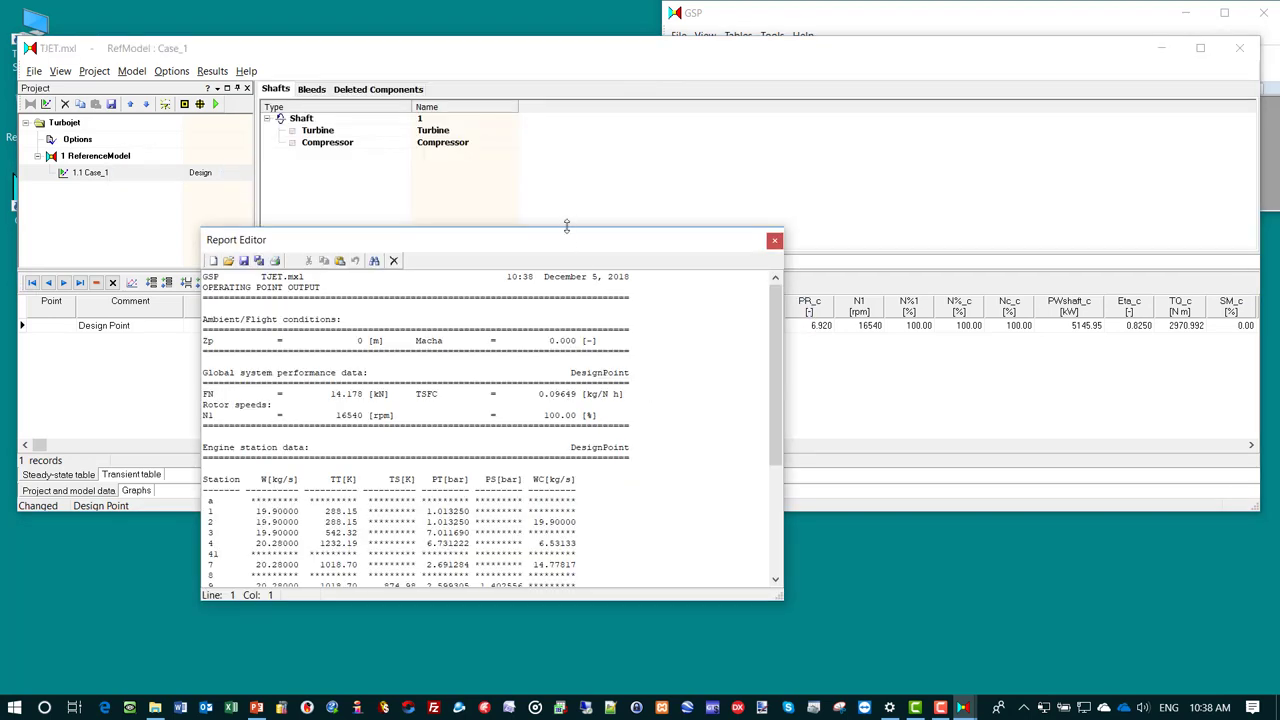
{"action": "left_click_drag", "start_coordinate": [566, 229], "coordinate": [570, 56]}
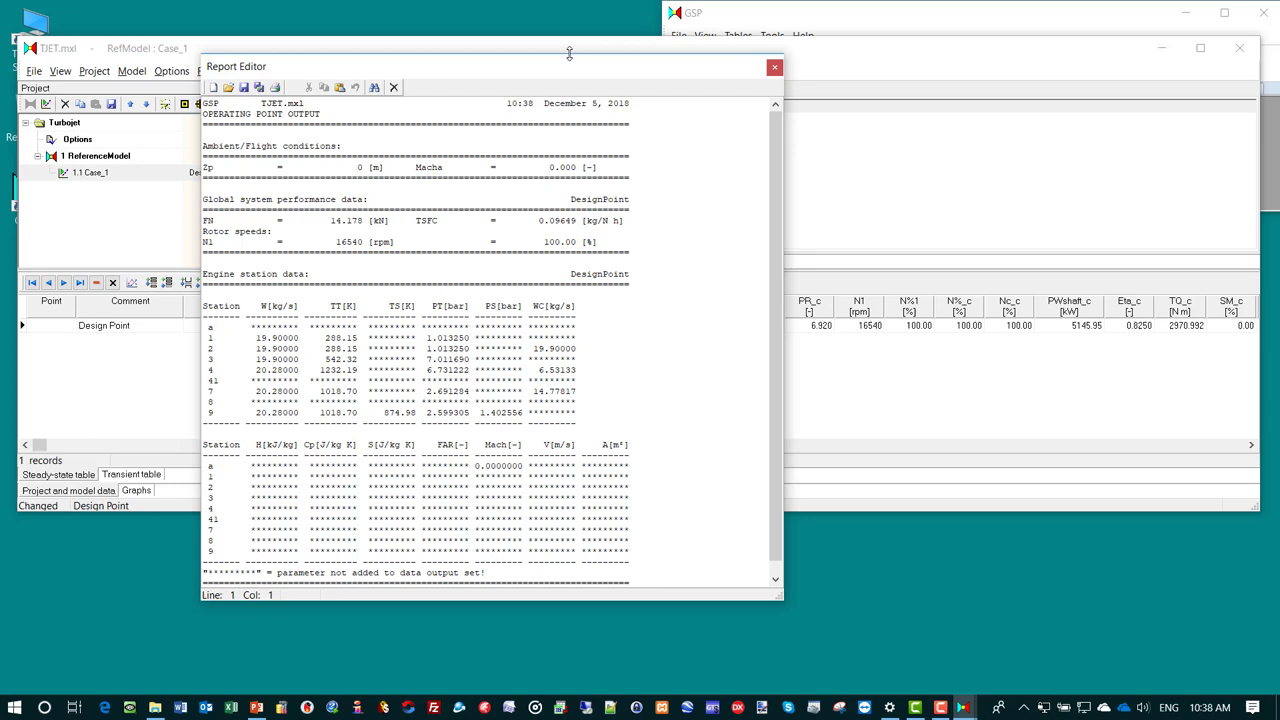
{"action": "left_click_drag", "start_coordinate": [779, 241], "coordinate": [762, 340]}
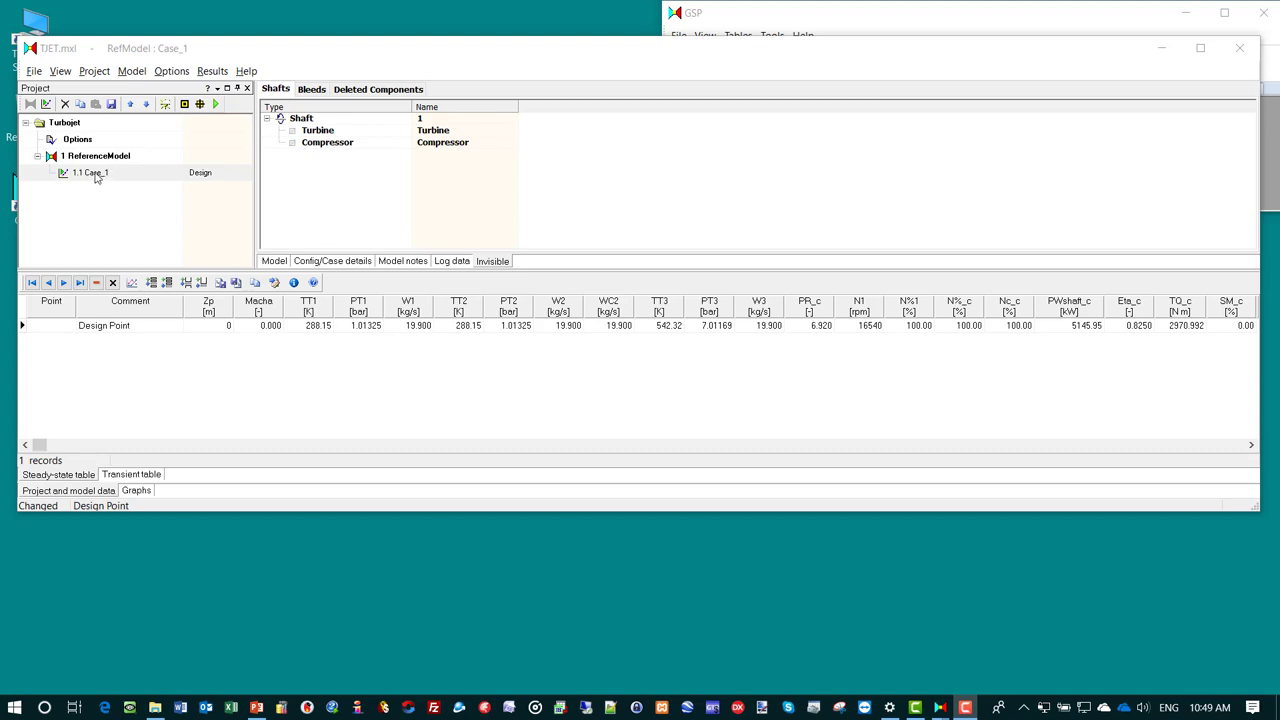
- Save Case_1 and create case OD1 nested under it
{"action": "left_click", "coordinate": [47, 104]}
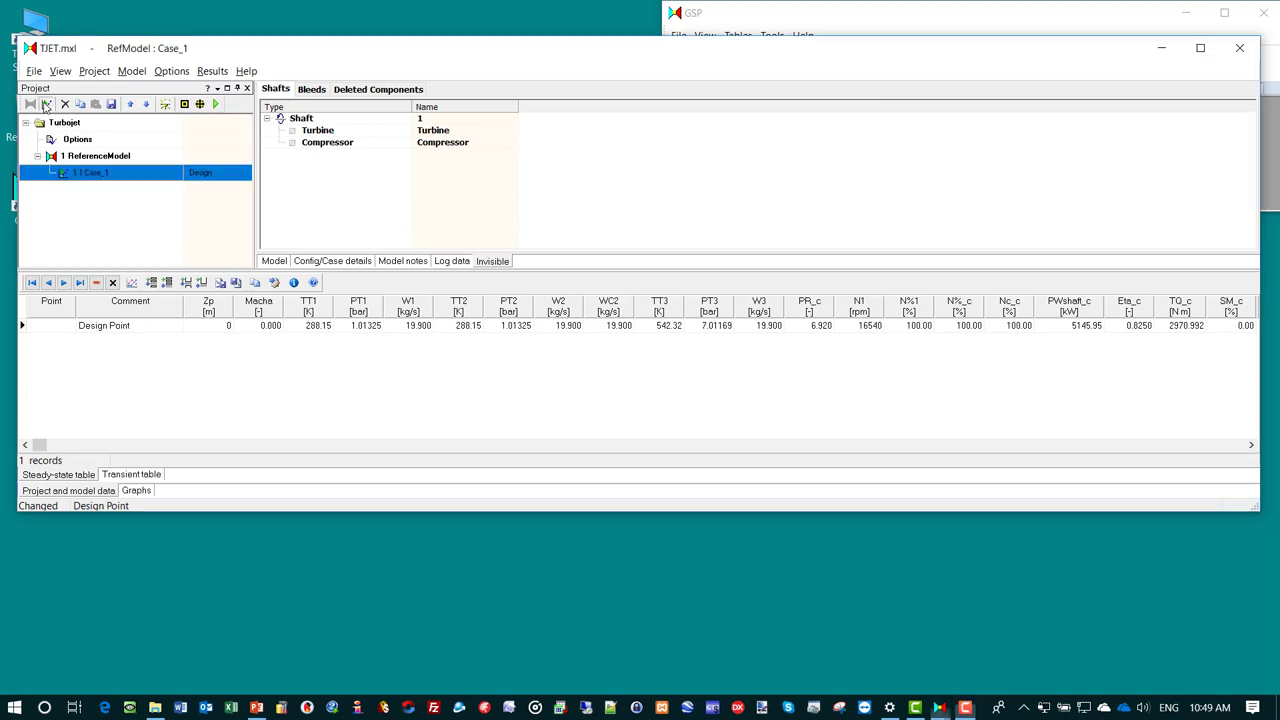
{"action": "left_click", "coordinate": [624, 380]}
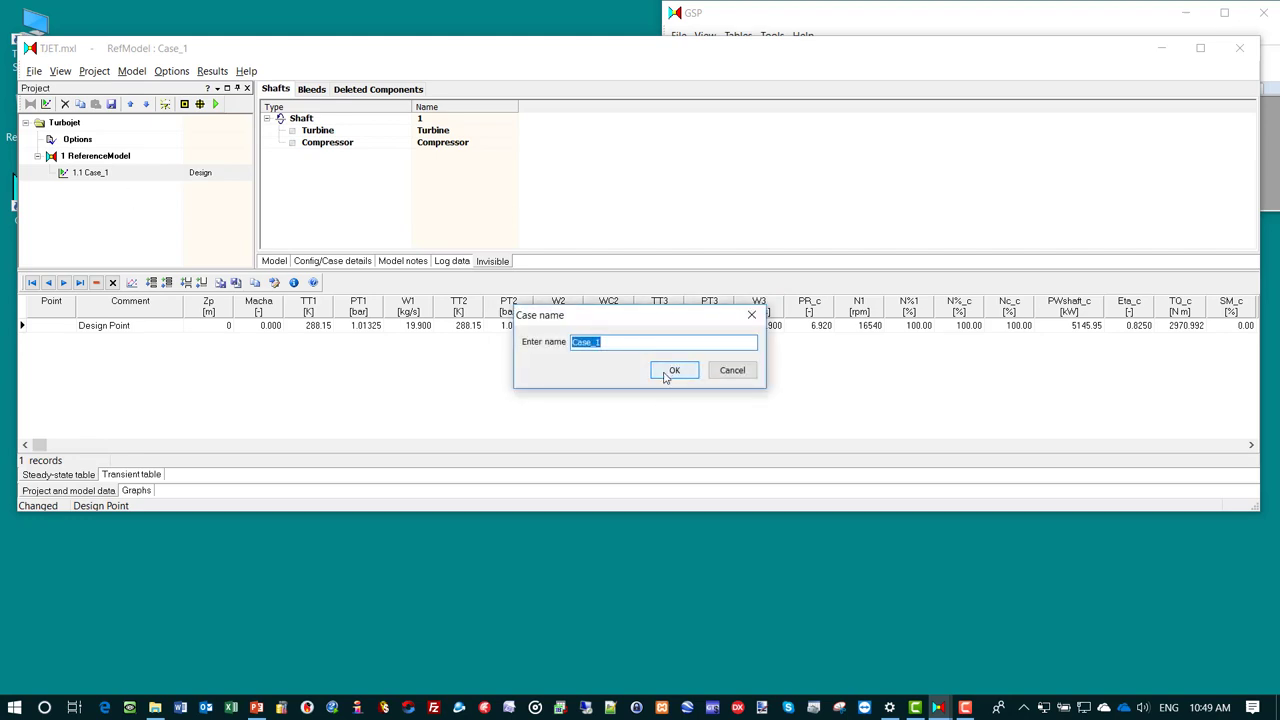
{"action": "type", "text": "OD1"}
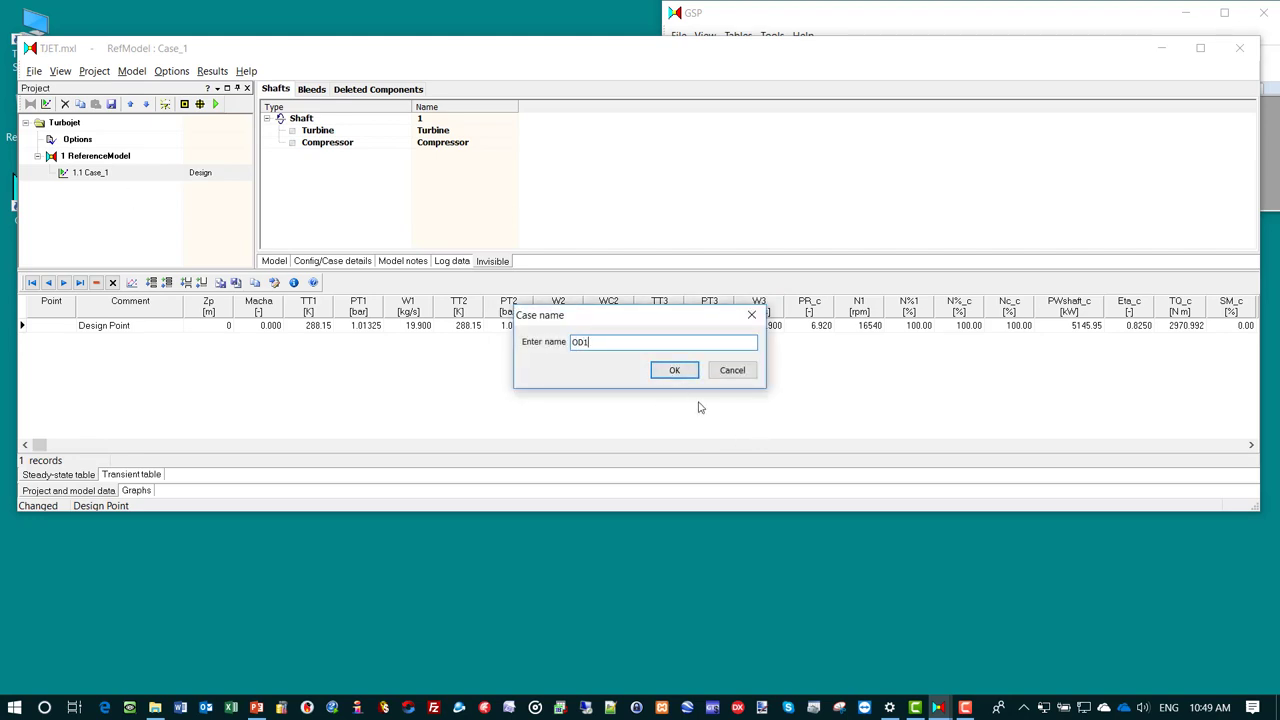
{"action": "left_click", "coordinate": [668, 370]}
- Create case OD2 directly under the ReferenceModel
{"action": "left_click", "coordinate": [87, 158]}
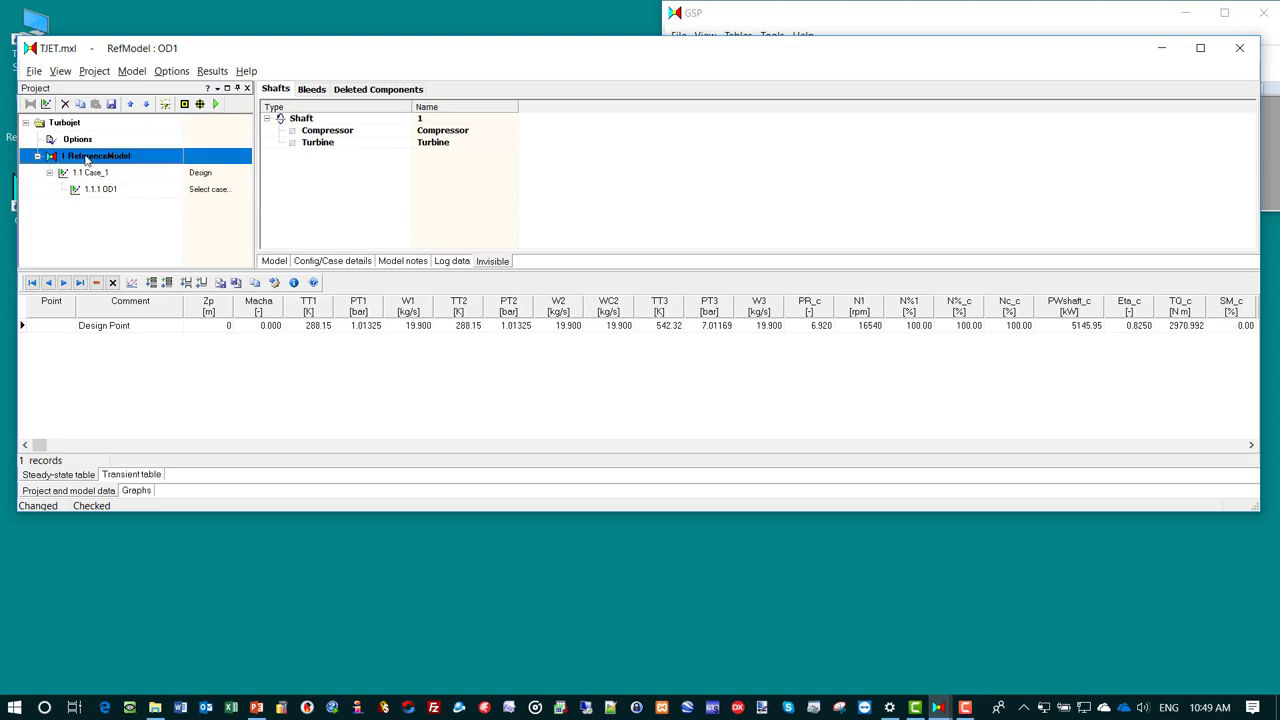
{"action": "left_click", "coordinate": [47, 105]}
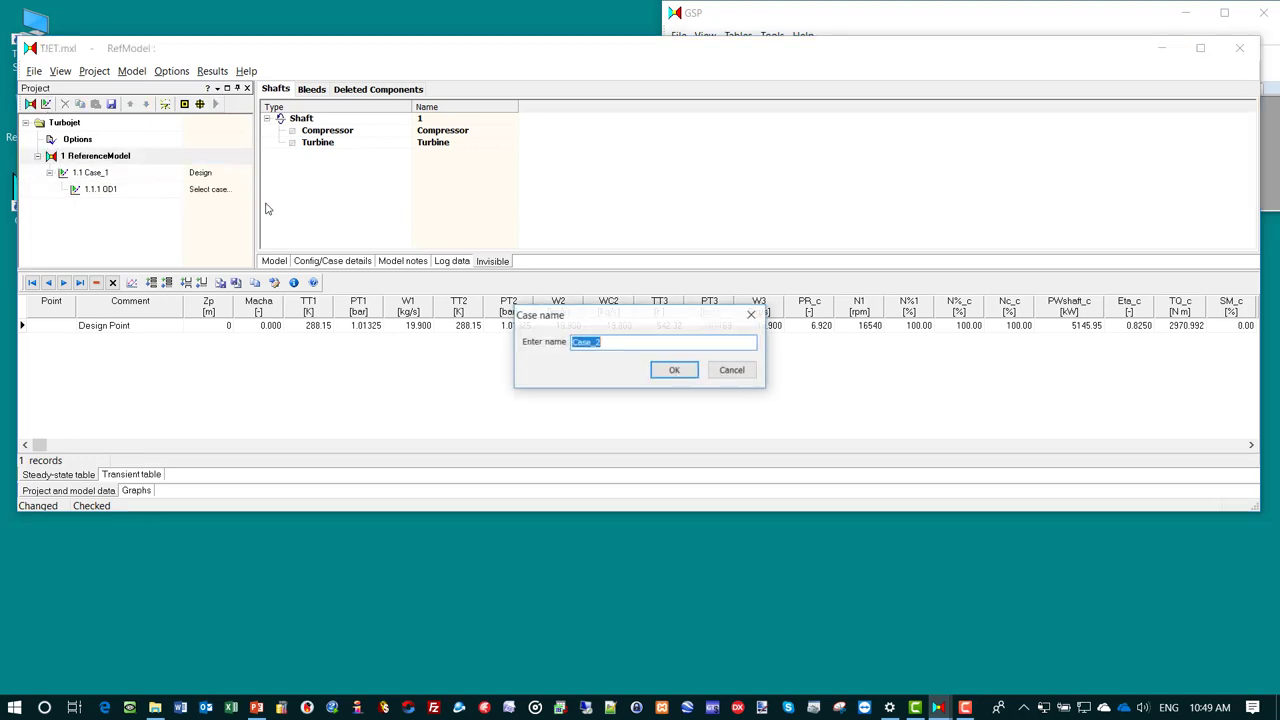
{"action": "type", "text": "OD2"}
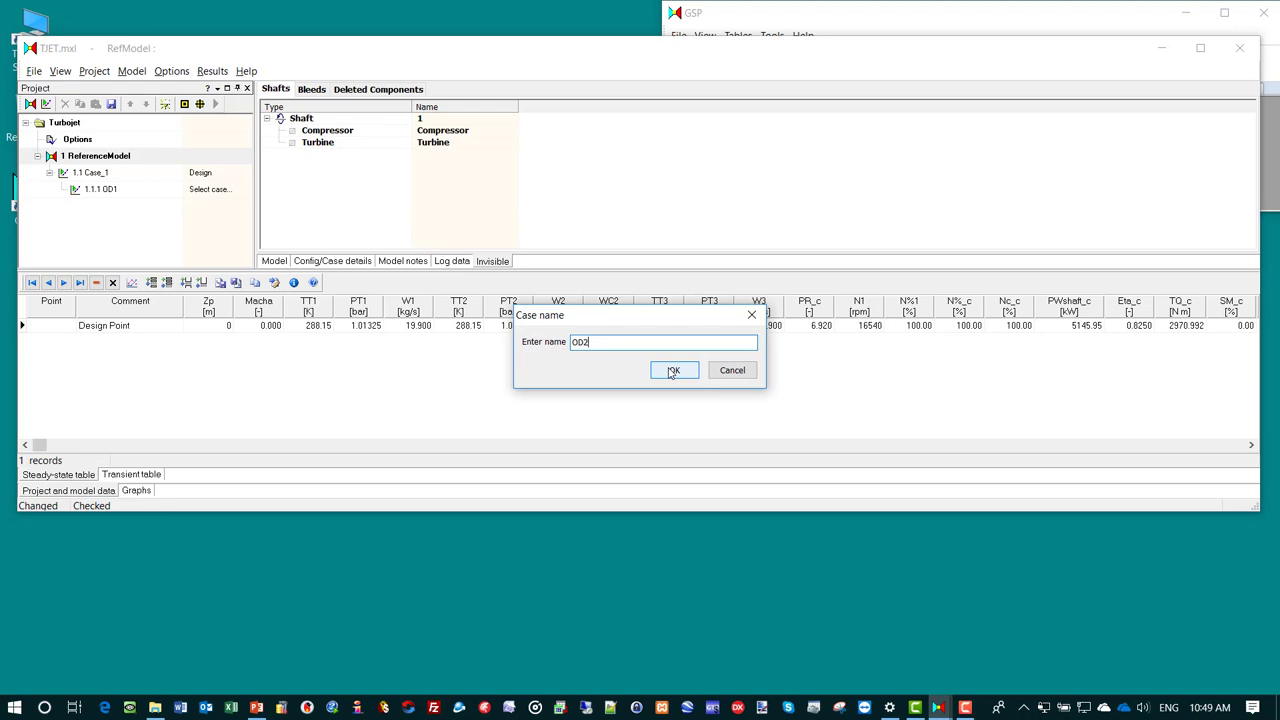
{"action": "left_click", "coordinate": [671, 372]}
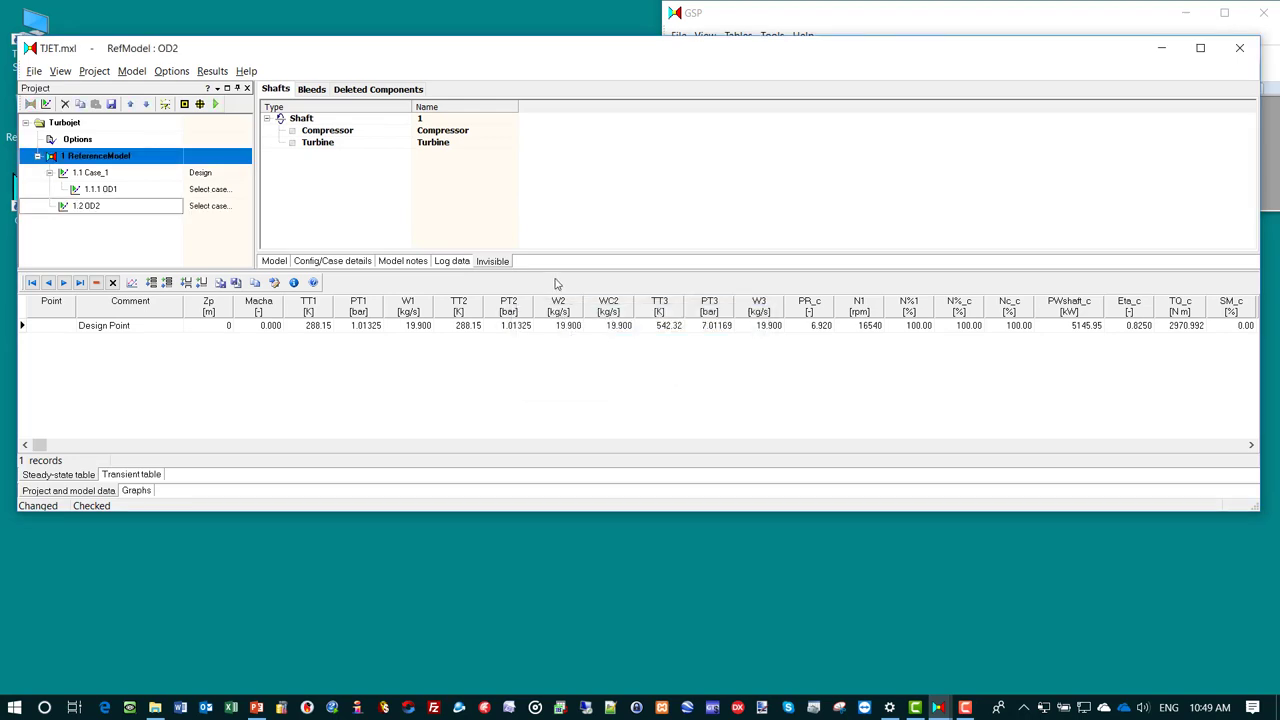
{"action": "left_click", "coordinate": [245, 205]}
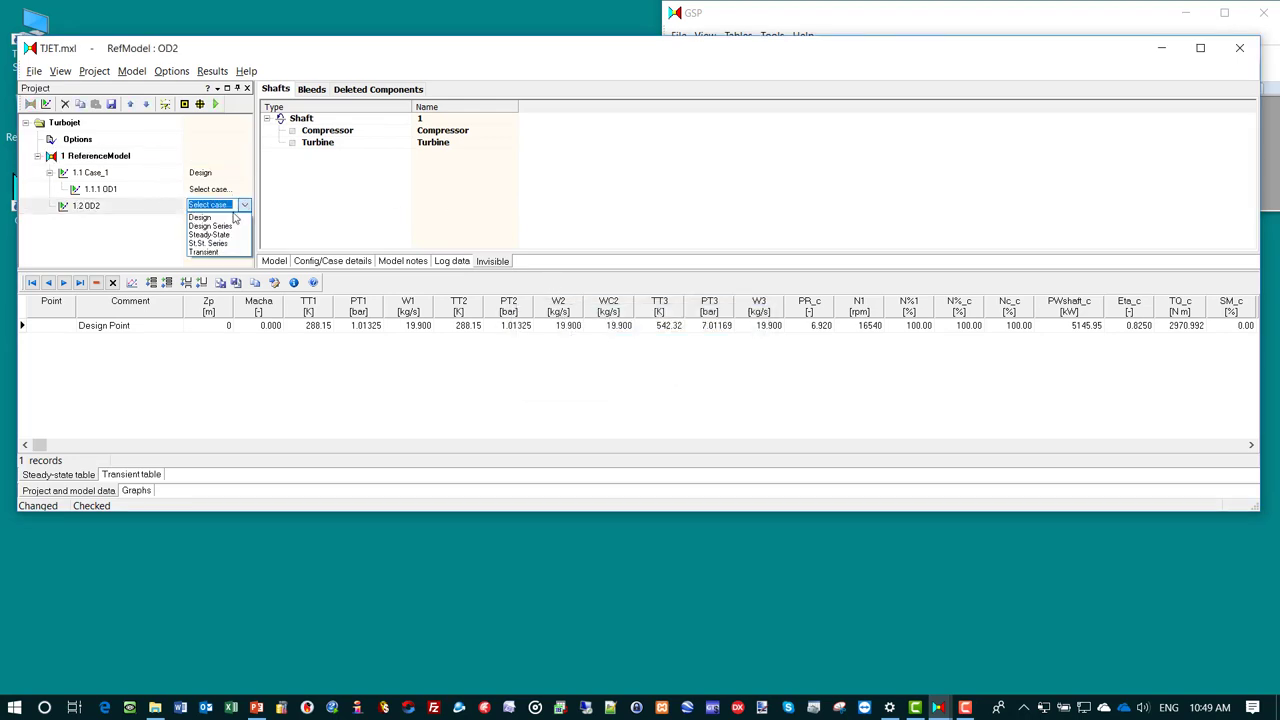
- Make OD2 a Steady-State case and run it, adding a third row matching the design point
{"action": "left_click", "coordinate": [235, 237]}
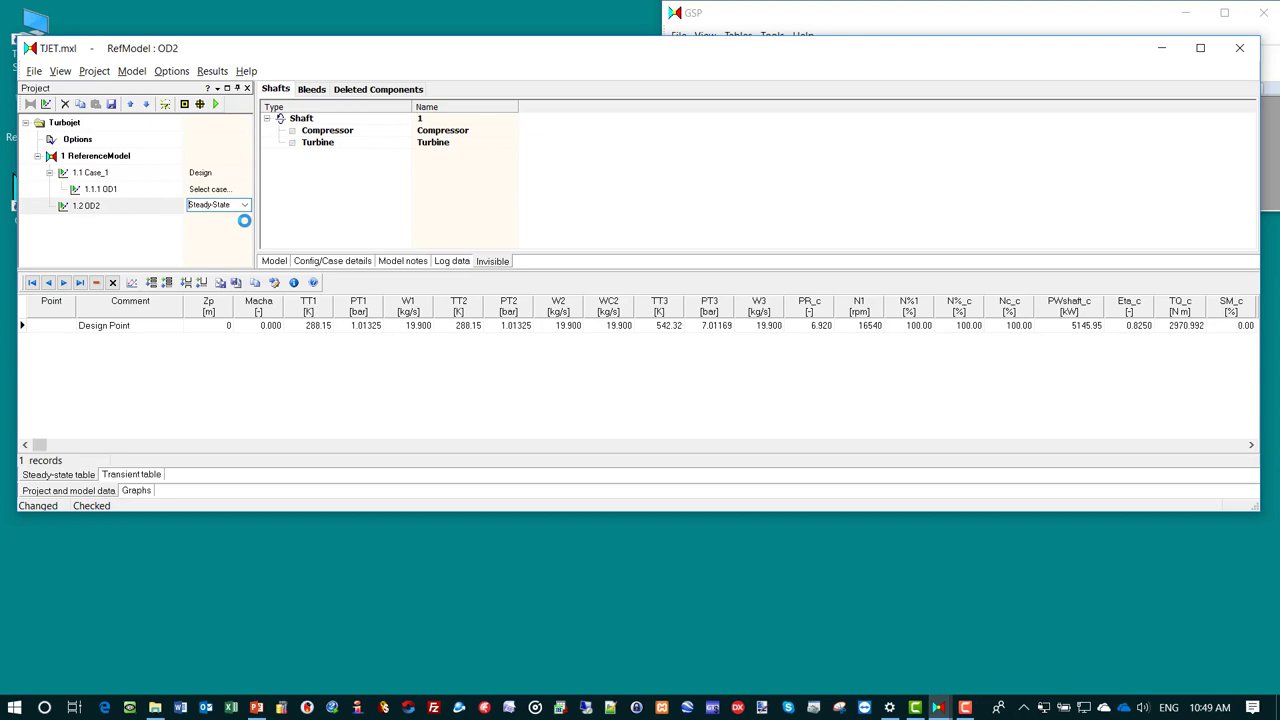
{"action": "left_click", "coordinate": [274, 262]}
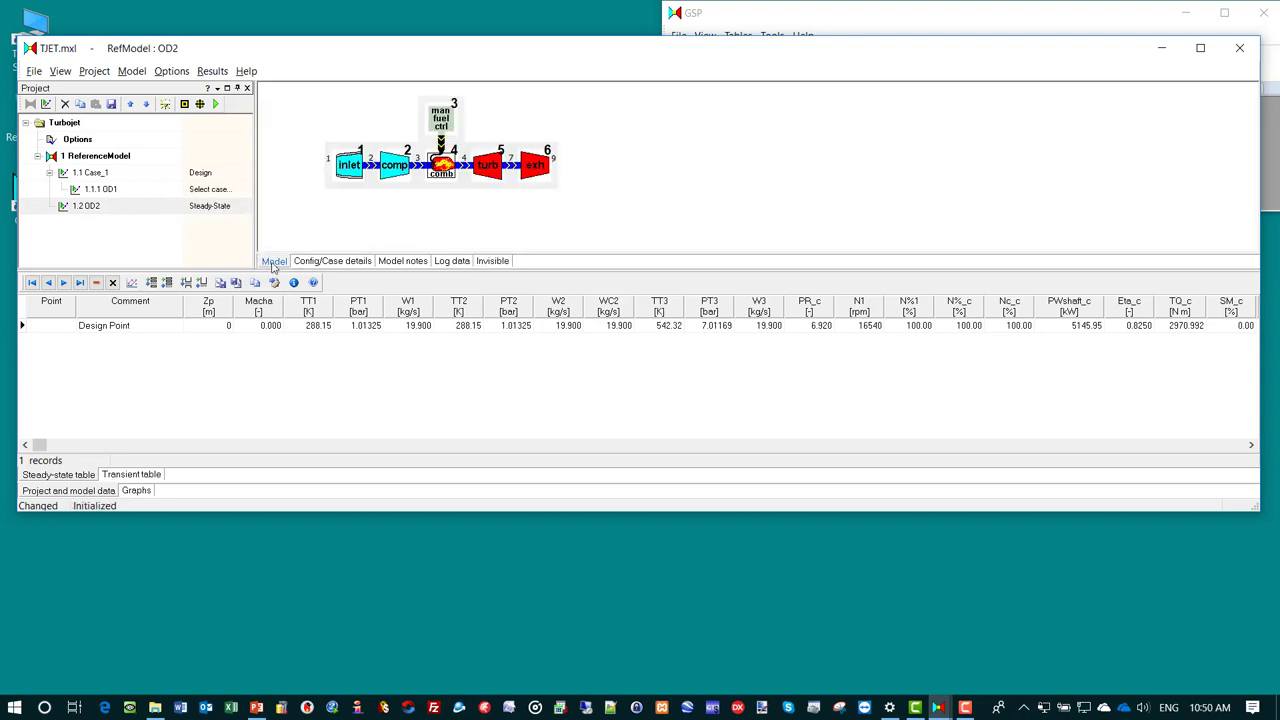
{"action": "left_click", "coordinate": [217, 105]}
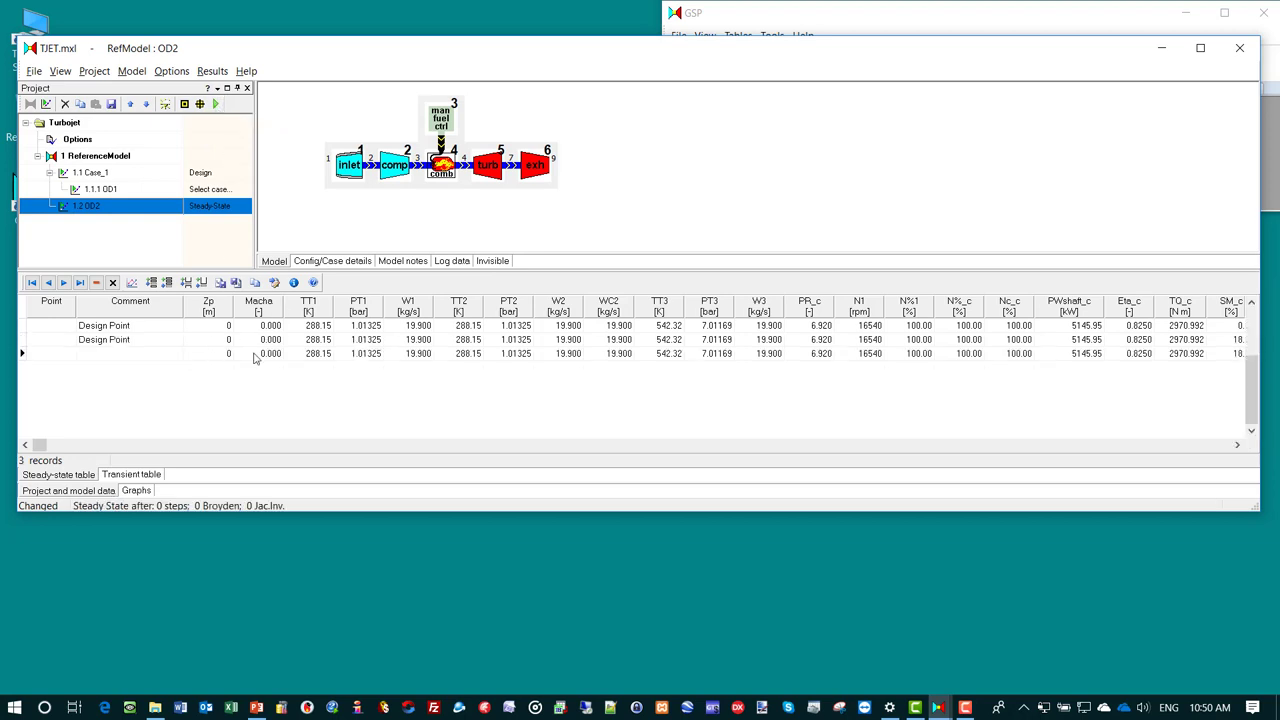
{"action": "left_click", "coordinate": [136, 355]}
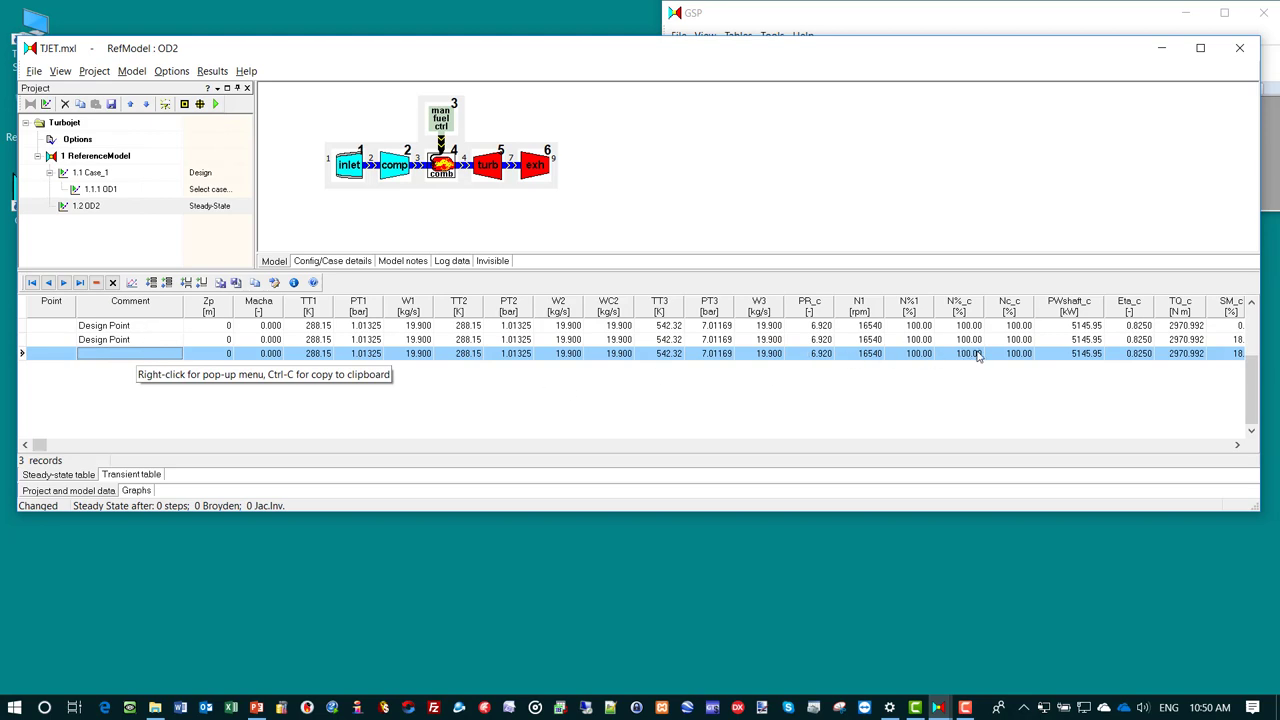
{"action": "left_click", "coordinate": [440, 118]}
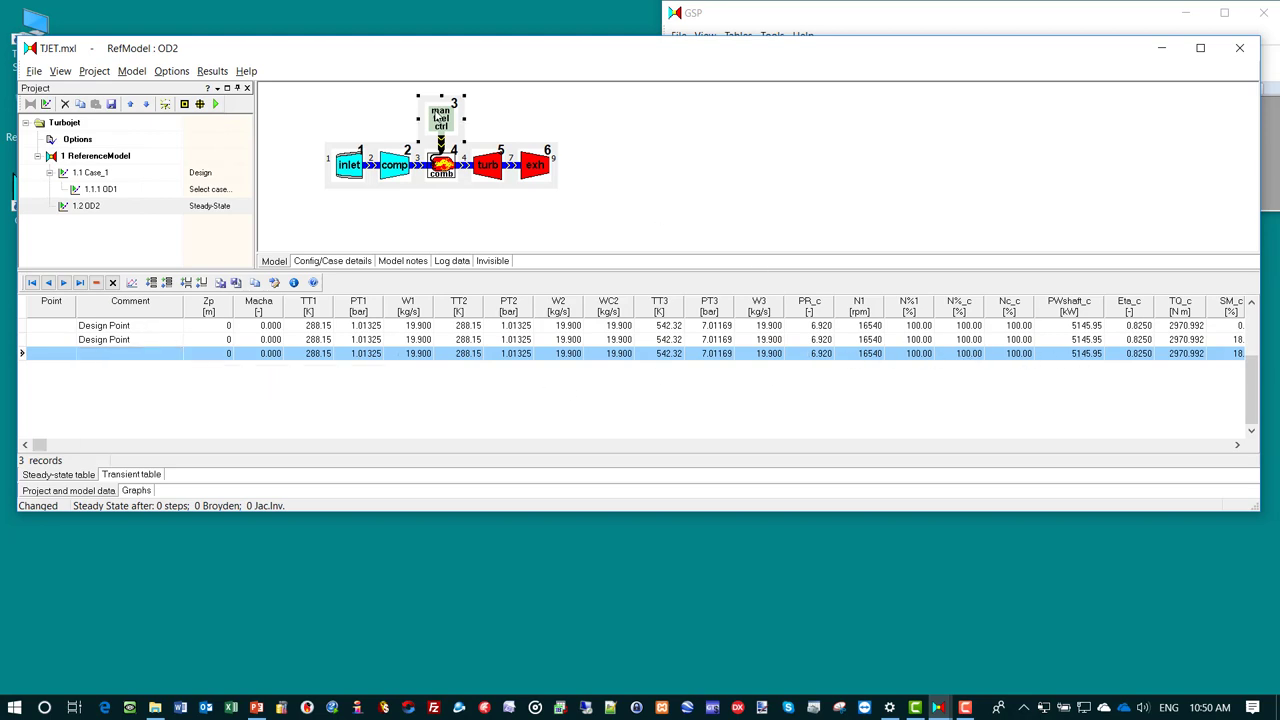
- Lower manual fuel flow Wf from 0.380 to 0.200 kg/s and rerun, giving 14360 rpm
{"action": "double_click", "coordinate": [440, 118]}
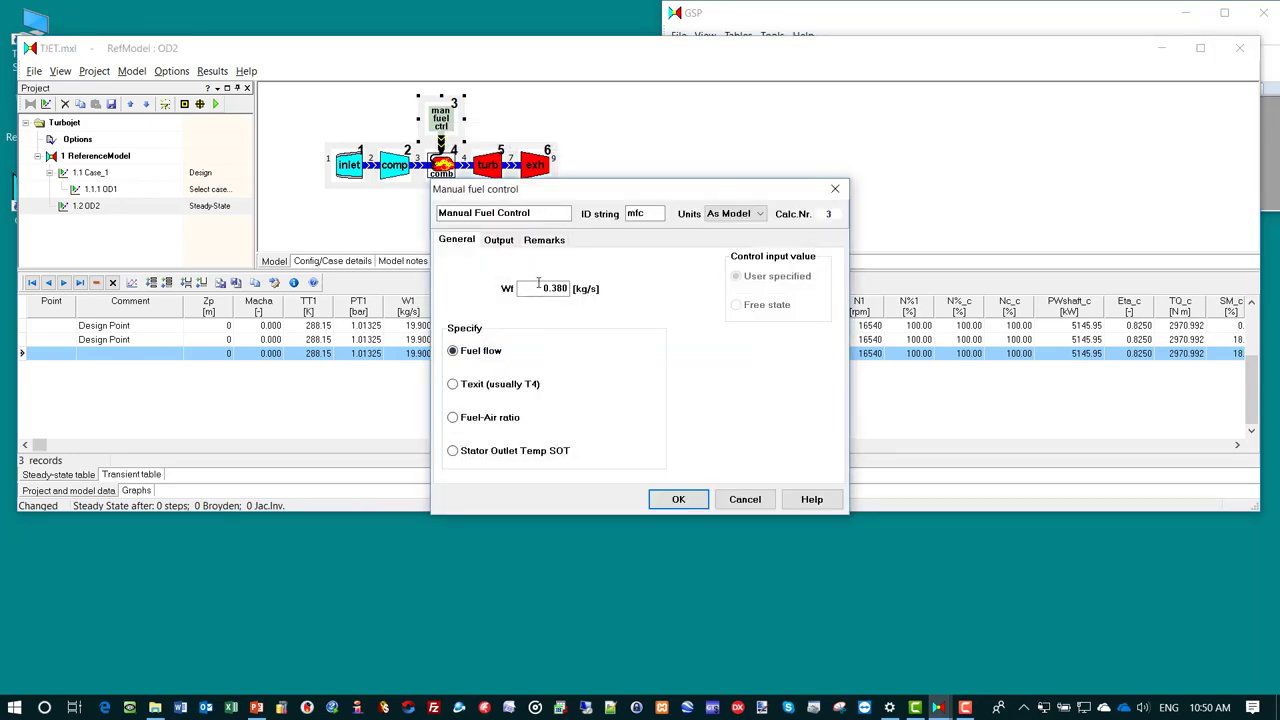
{"action": "double_click", "coordinate": [528, 288]}
{"action": "left_click", "coordinate": [528, 288]}
{"action": "left_click_drag", "start_coordinate": [528, 288], "coordinate": [553, 287]}
{"action": "type", "text": "2"}
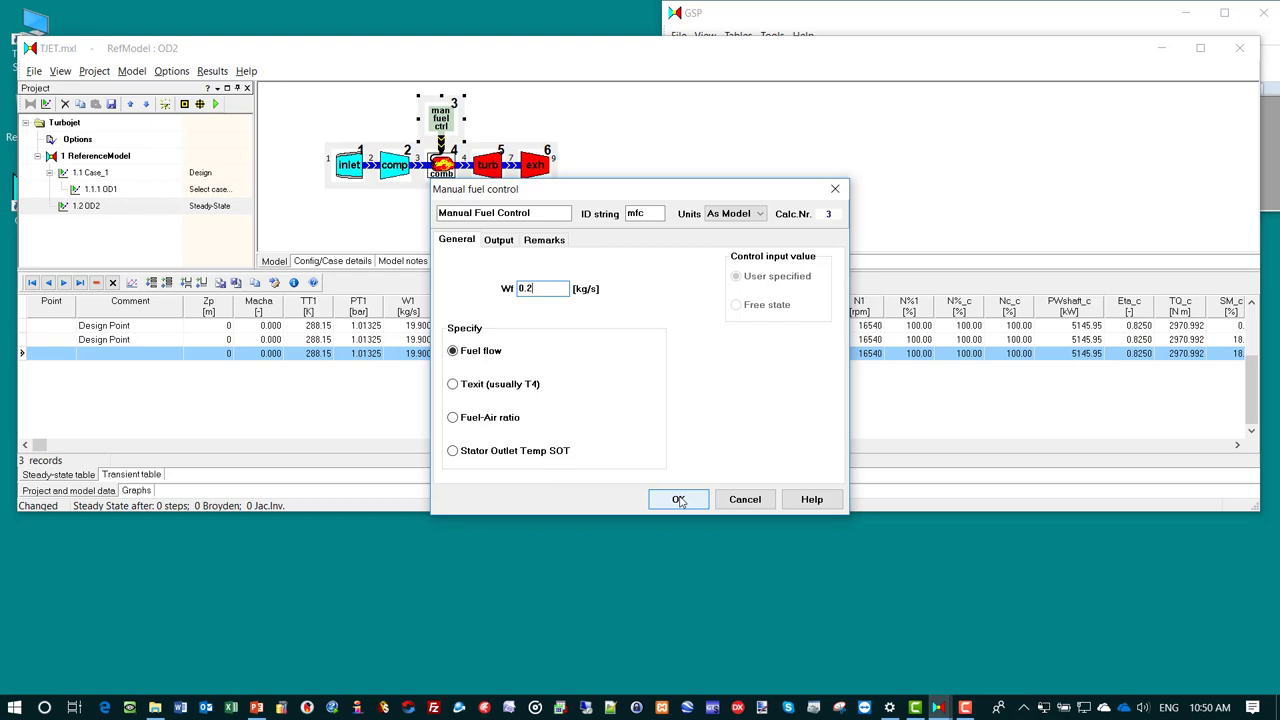
{"action": "left_click", "coordinate": [679, 500]}
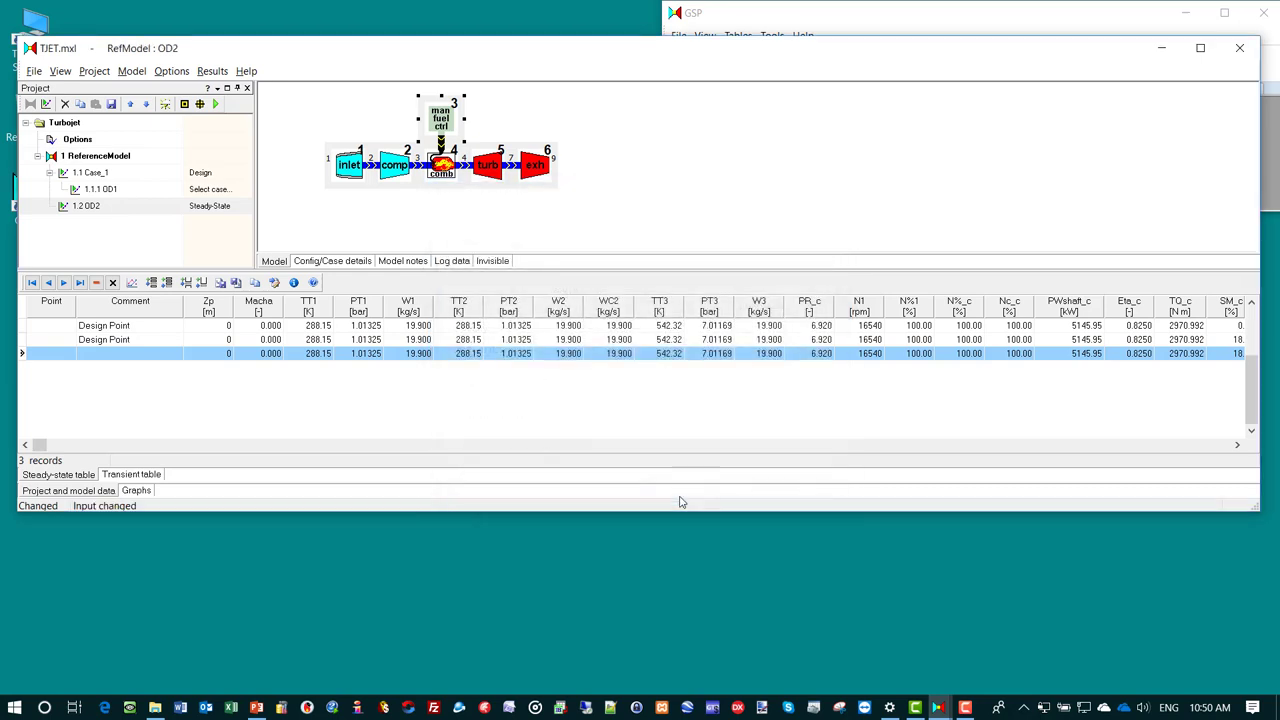
{"action": "left_click", "coordinate": [216, 105]}
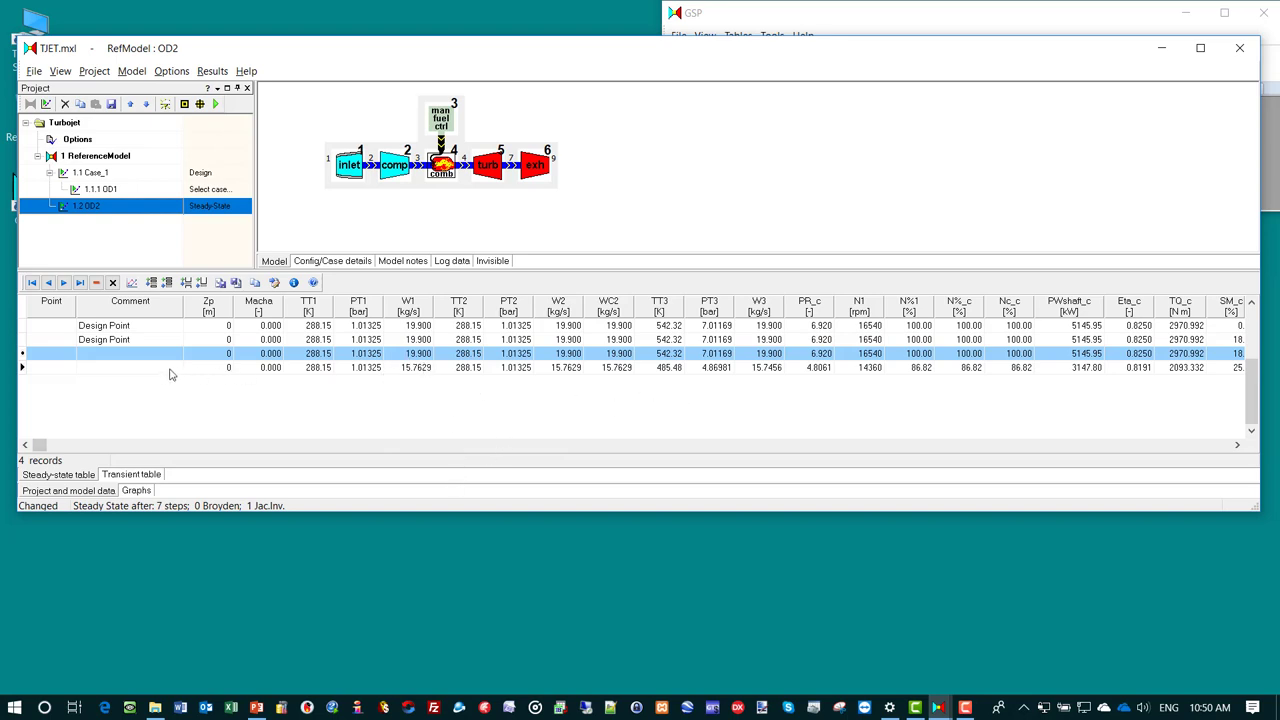
{"action": "left_click", "coordinate": [619, 368]}
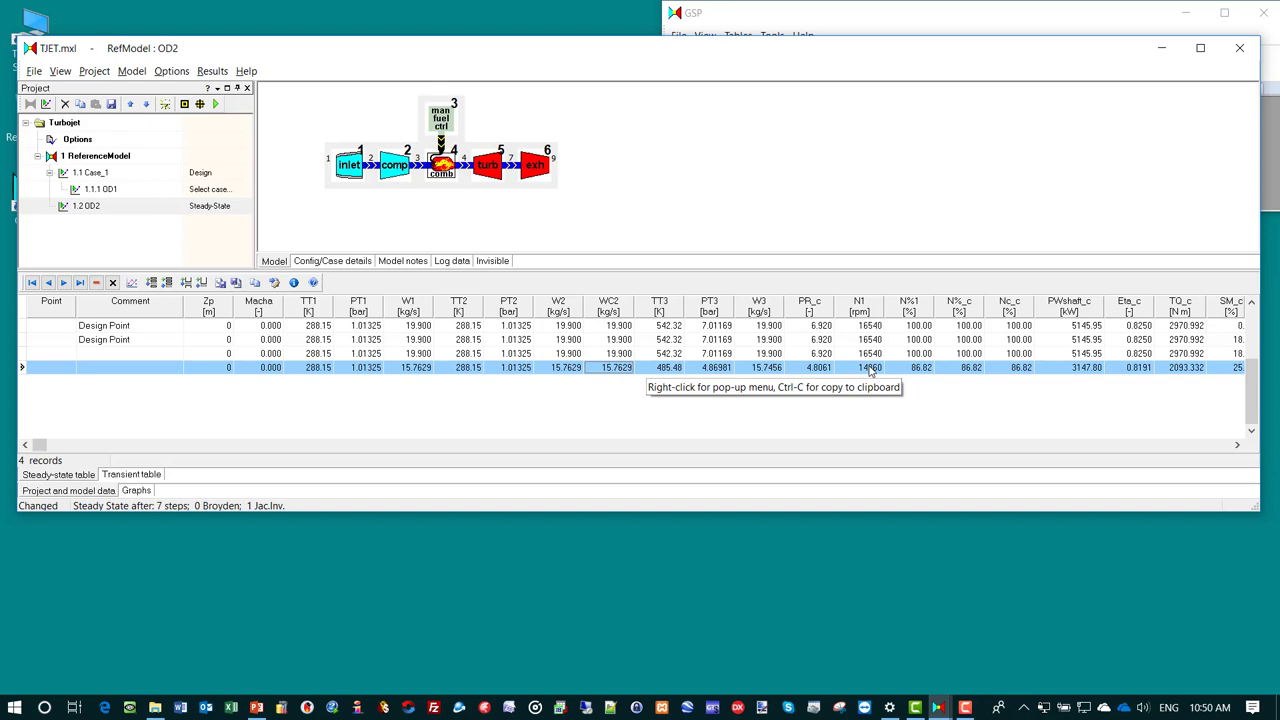
- View the Operating Point Report from Options > Results, scroll through it, and close it
{"action": "left_click", "coordinate": [172, 72]}
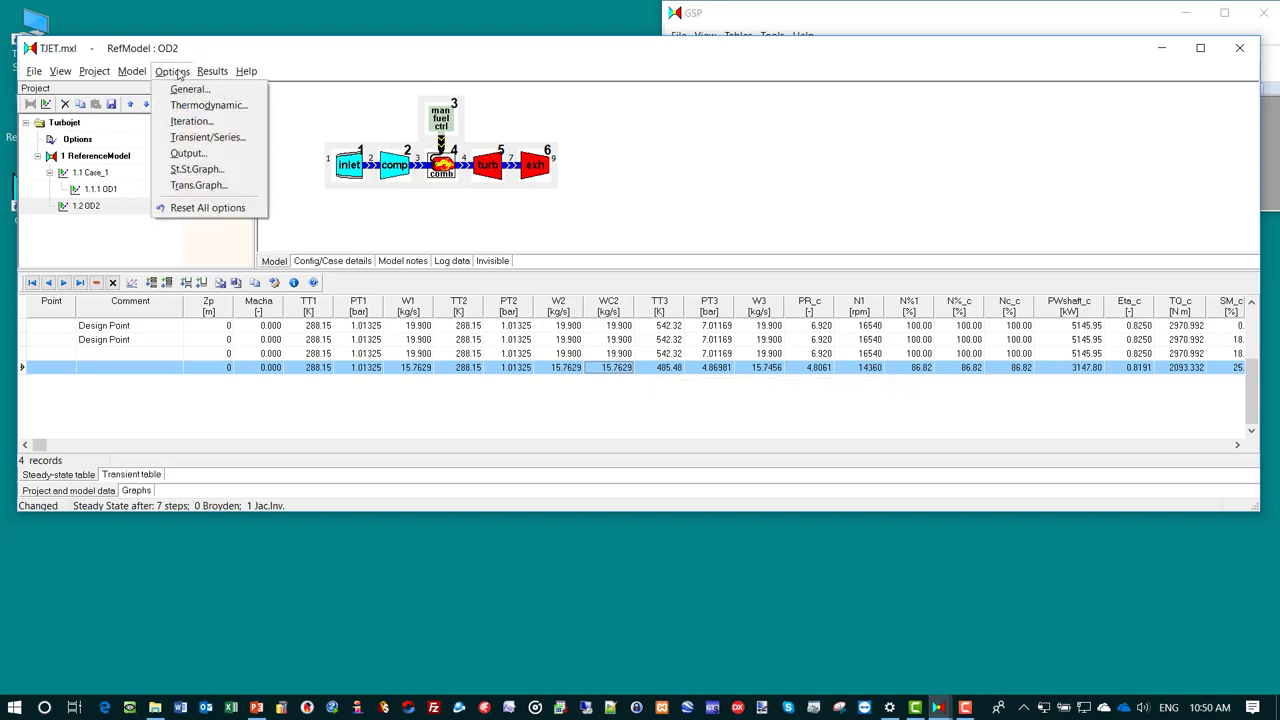
{"action": "mouse_move", "coordinate": [212, 75]}
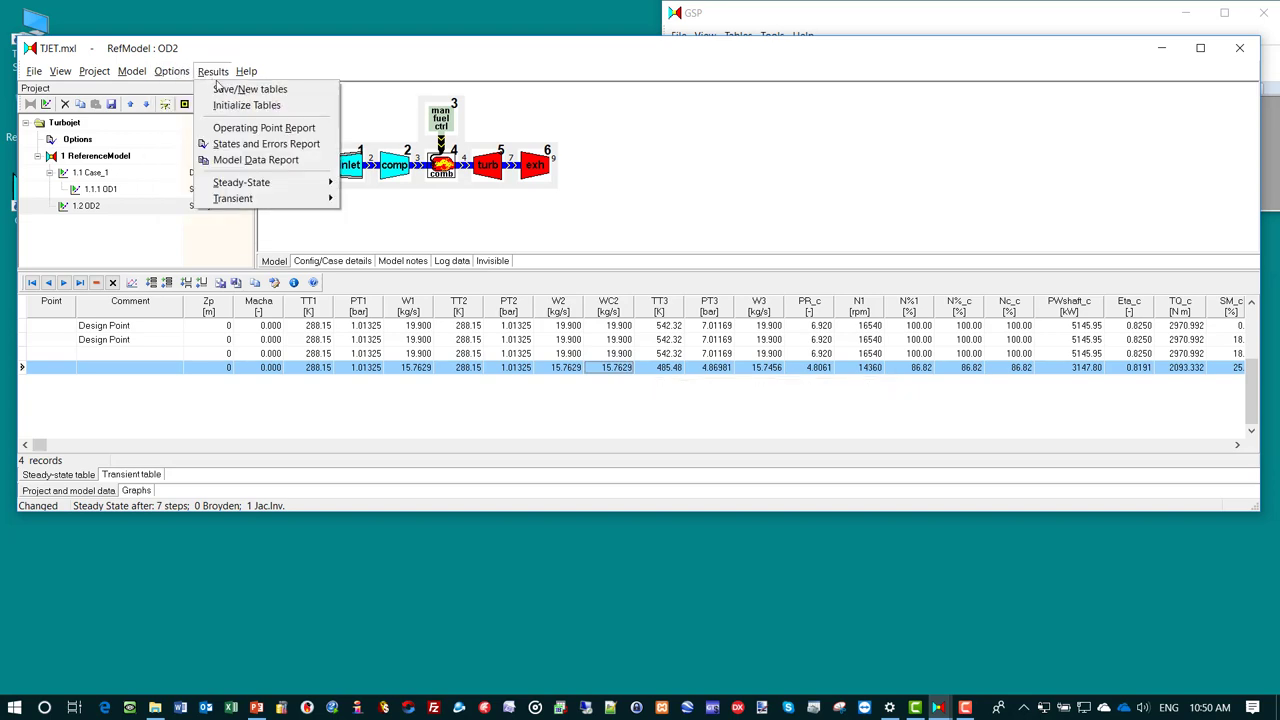
{"action": "left_click", "coordinate": [254, 127]}
{"action": "left_click_drag", "start_coordinate": [769, 279], "coordinate": [757, 229]}
{"action": "left_click", "coordinate": [774, 67]}
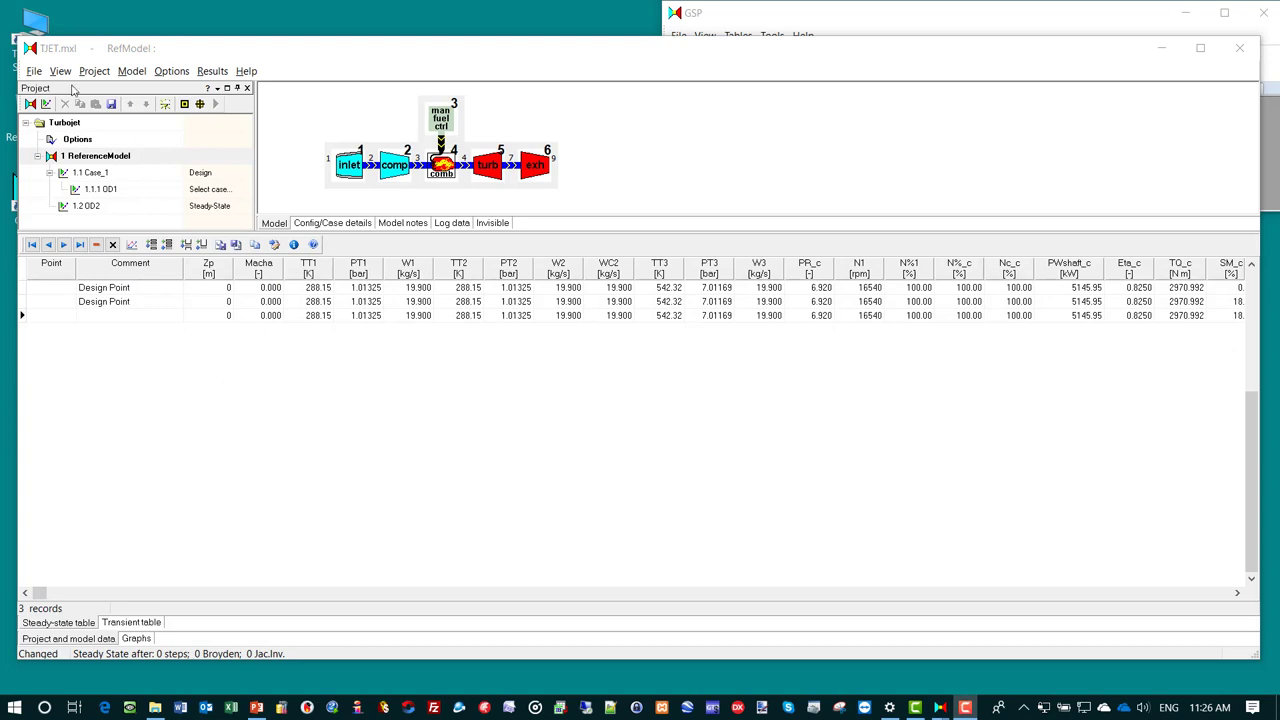
- Create St.St. Series case ODseries1 and clear the results table without saving to file
{"action": "left_click", "coordinate": [45, 105]}
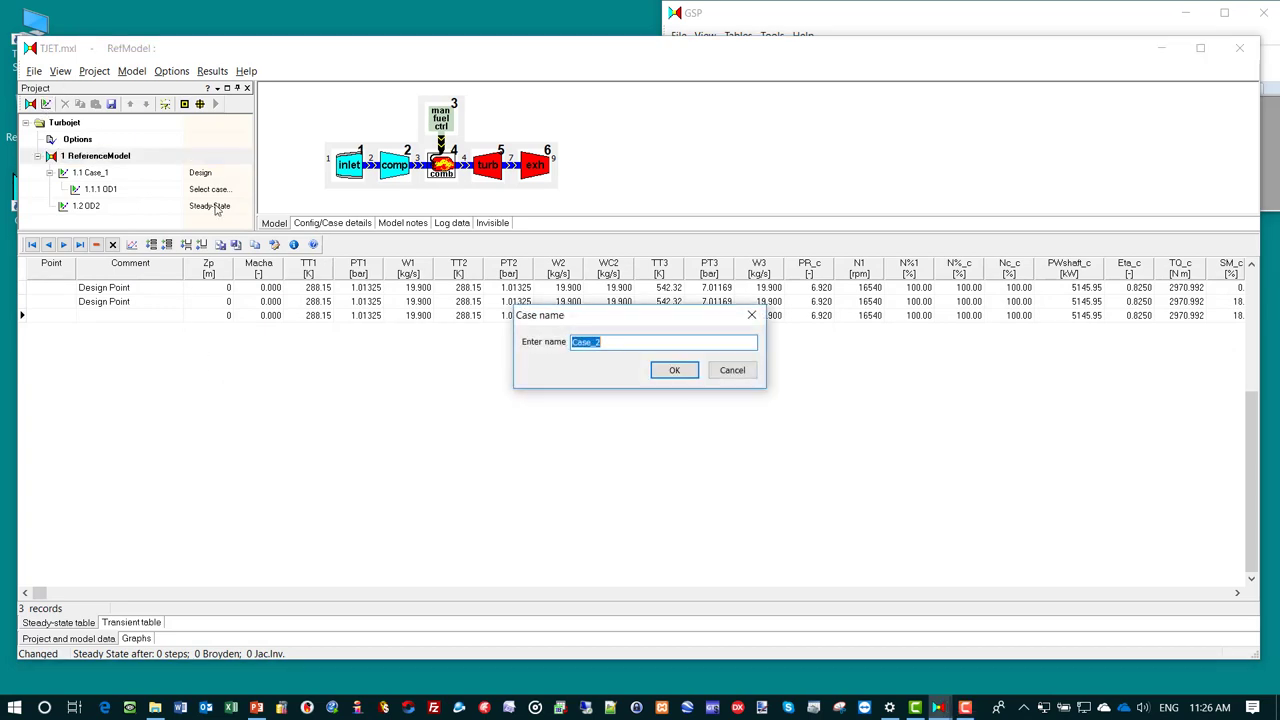
{"action": "type", "text": "ODseries1"}
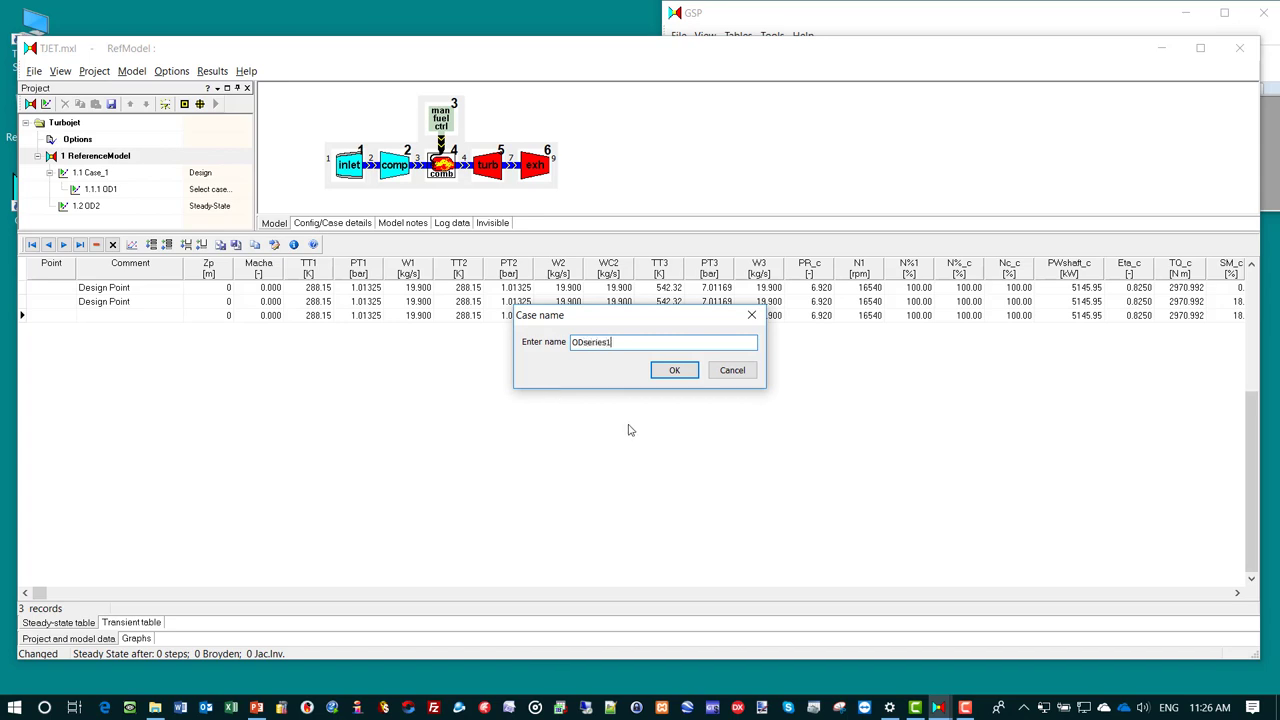
{"action": "left_click", "coordinate": [674, 370]}
{"action": "left_click", "coordinate": [205, 220]}
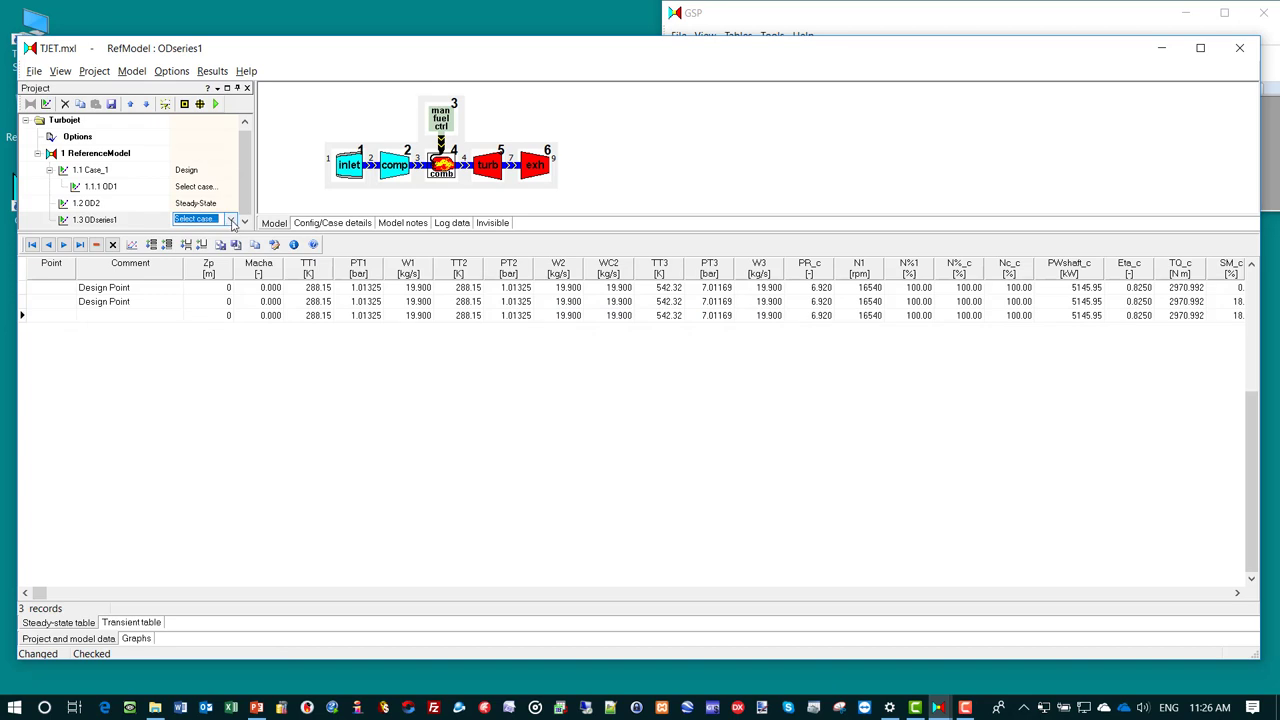
{"action": "left_click", "coordinate": [231, 220]}
{"action": "left_click", "coordinate": [214, 257]}
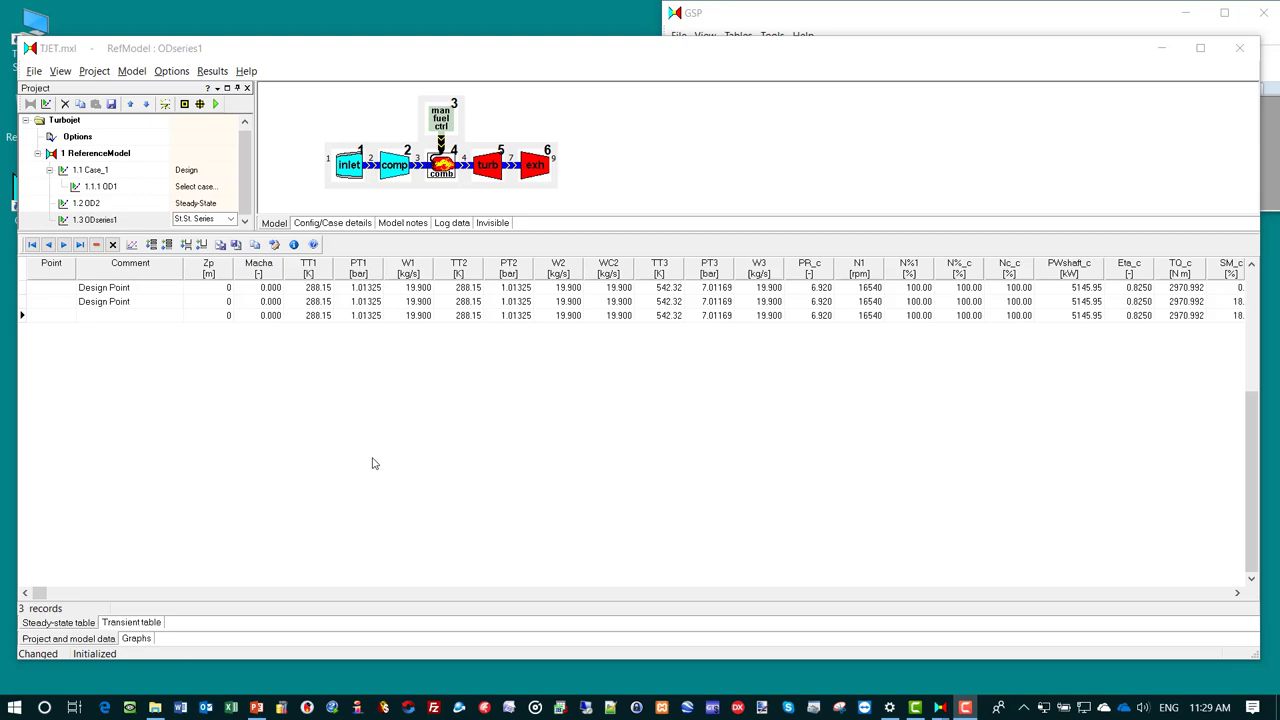
{"action": "left_click", "coordinate": [113, 245]}
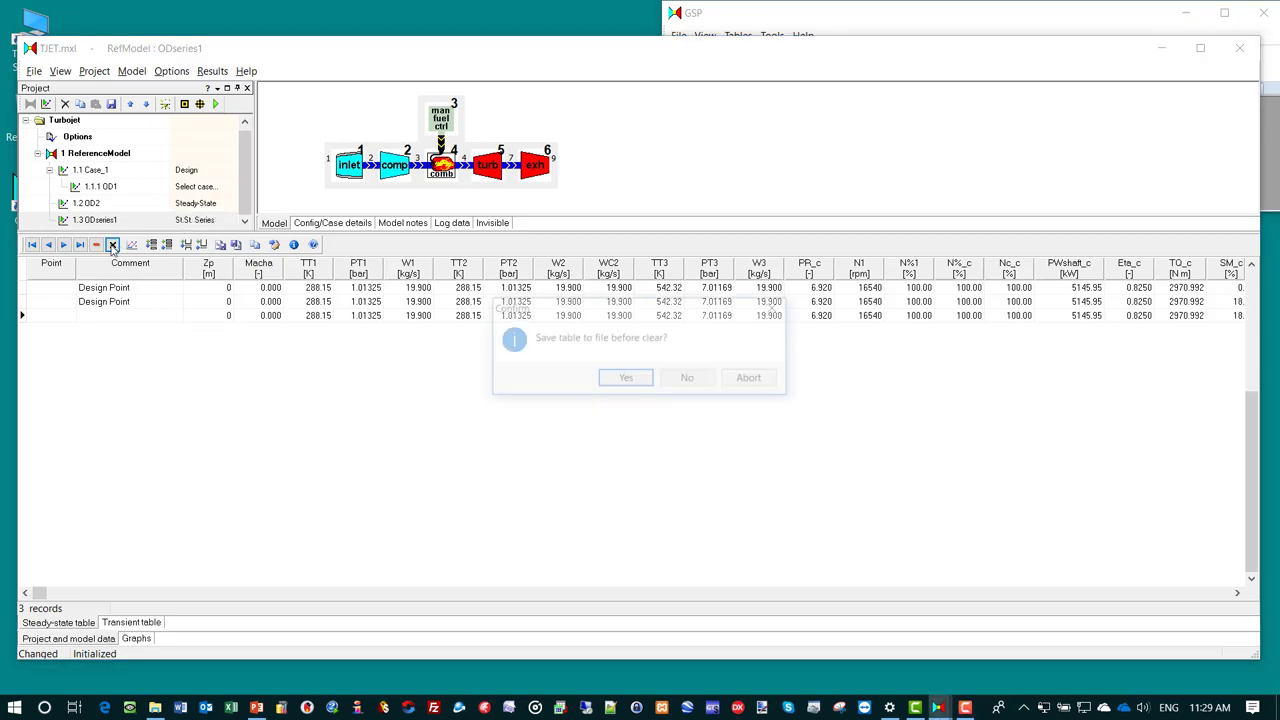
{"action": "left_click", "coordinate": [689, 381]}
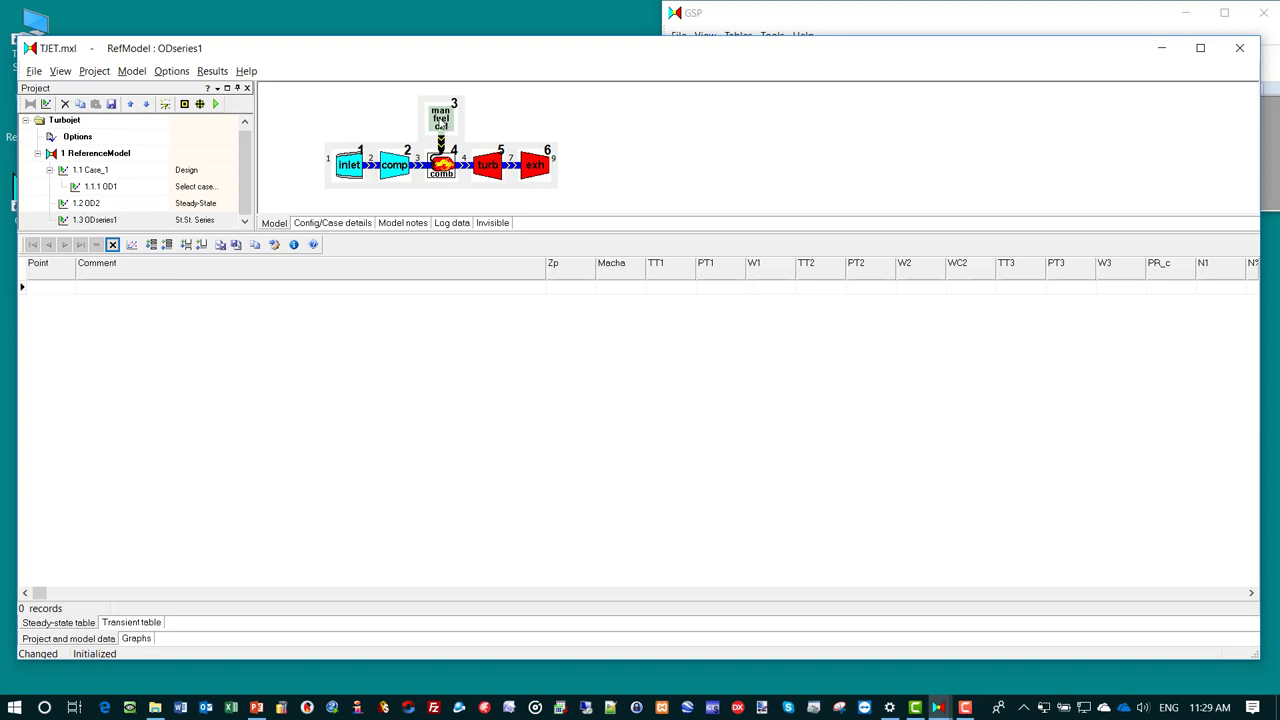
- Add point 10 with Wf 0.1 kg/s to the manual fuel control's St.St. OD series and activate it
{"action": "double_click", "coordinate": [441, 120]}
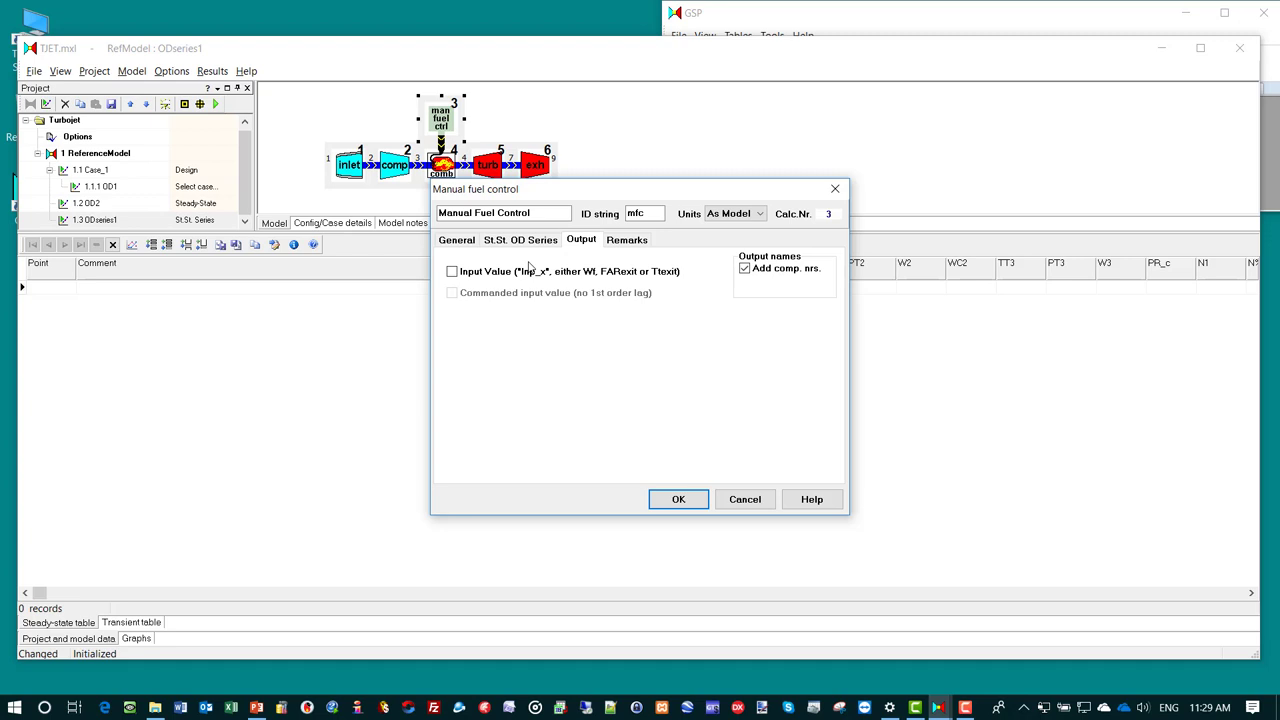
{"action": "left_click", "coordinate": [516, 241]}
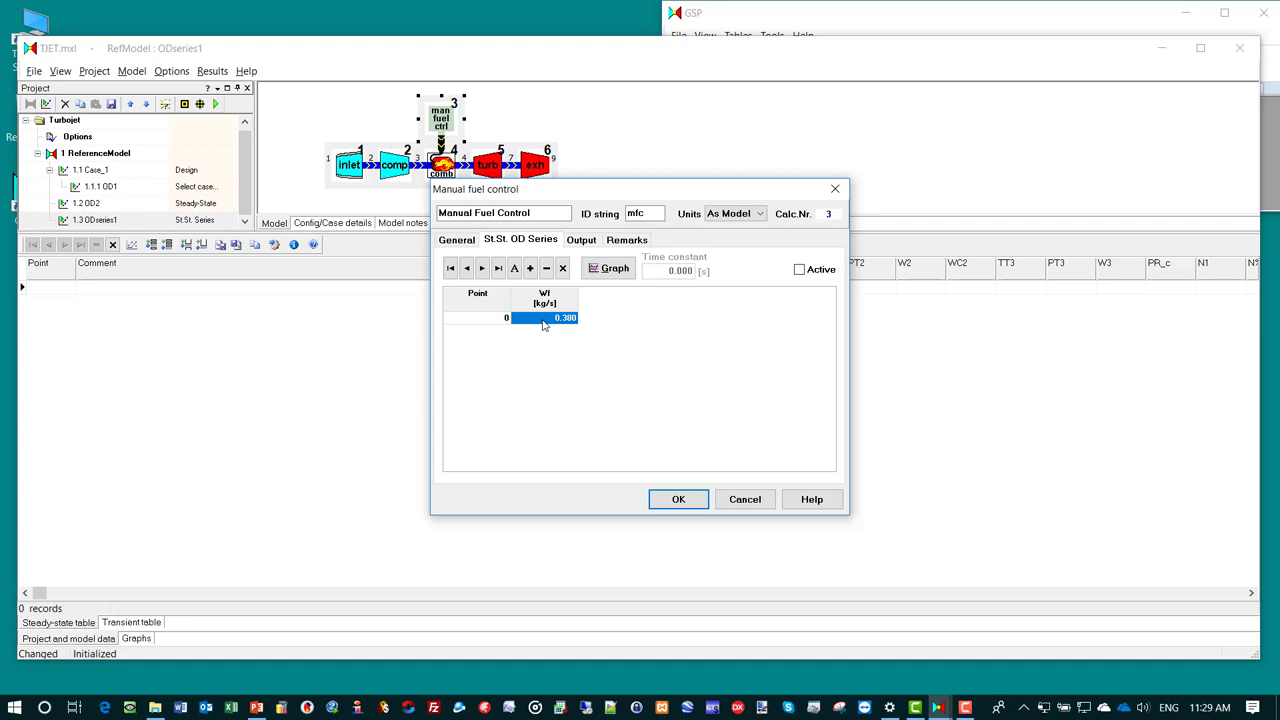
{"action": "left_click", "coordinate": [514, 269]}
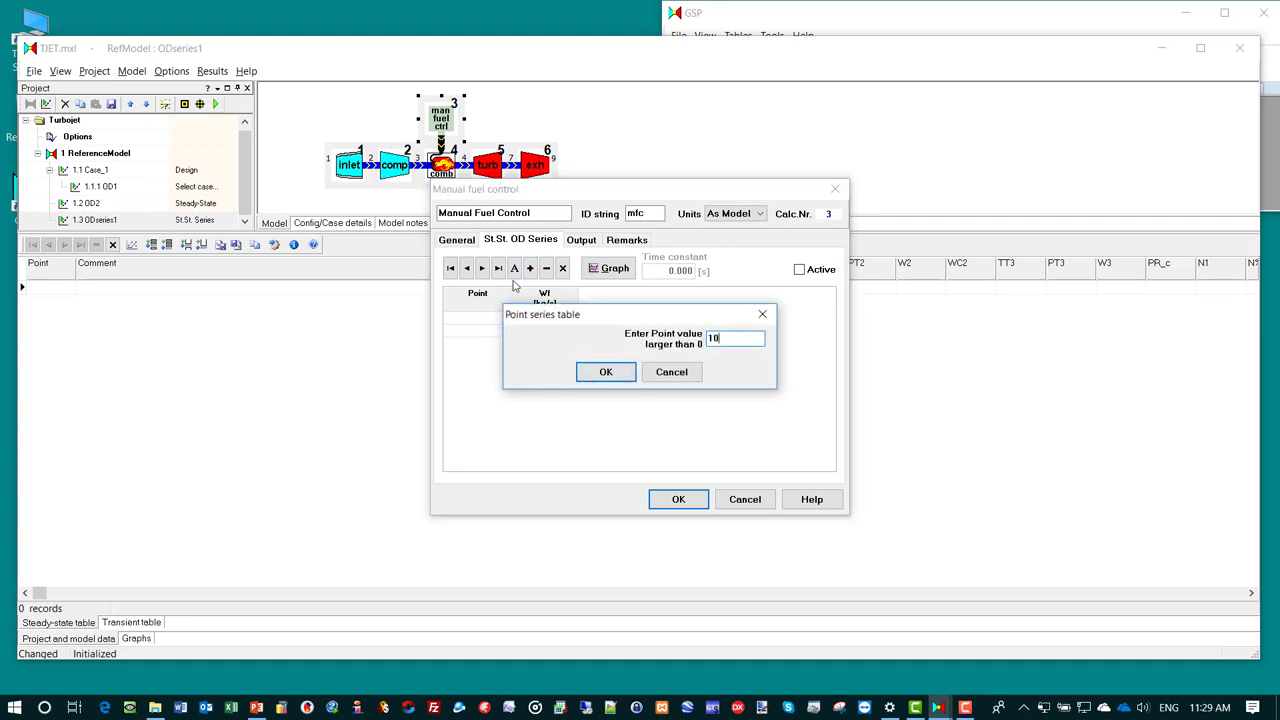
{"action": "type", "text": "0"}
{"action": "left_click", "coordinate": [605, 371]}
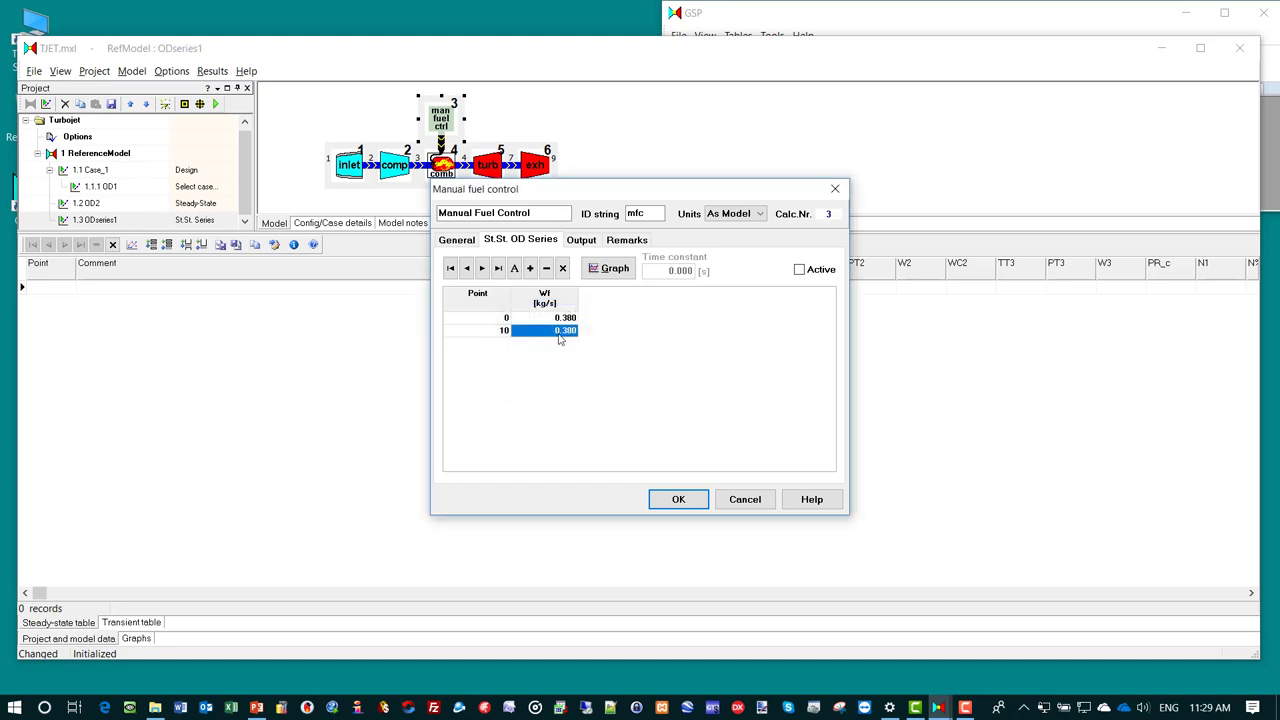
{"action": "left_click", "coordinate": [523, 333]}
{"action": "left_click_drag", "start_coordinate": [521, 331], "coordinate": [560, 332]}
{"action": "type", "text": "100"}
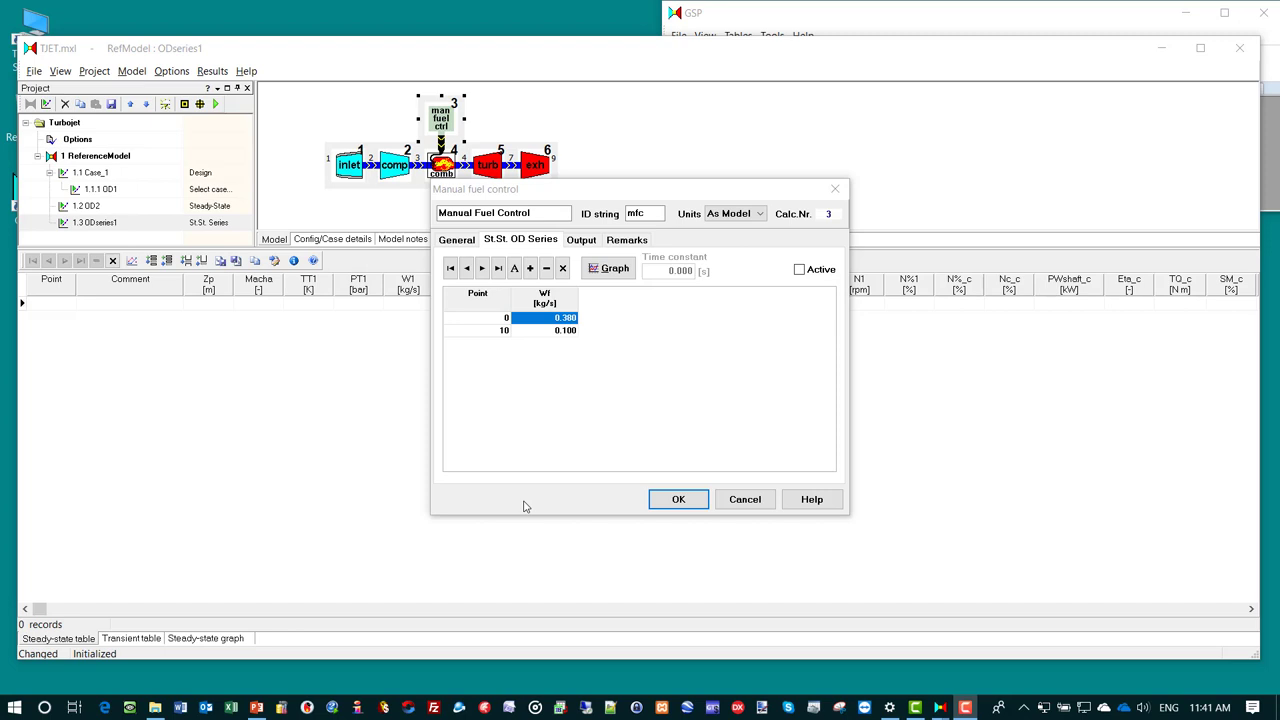
{"action": "left_click", "coordinate": [799, 271]}
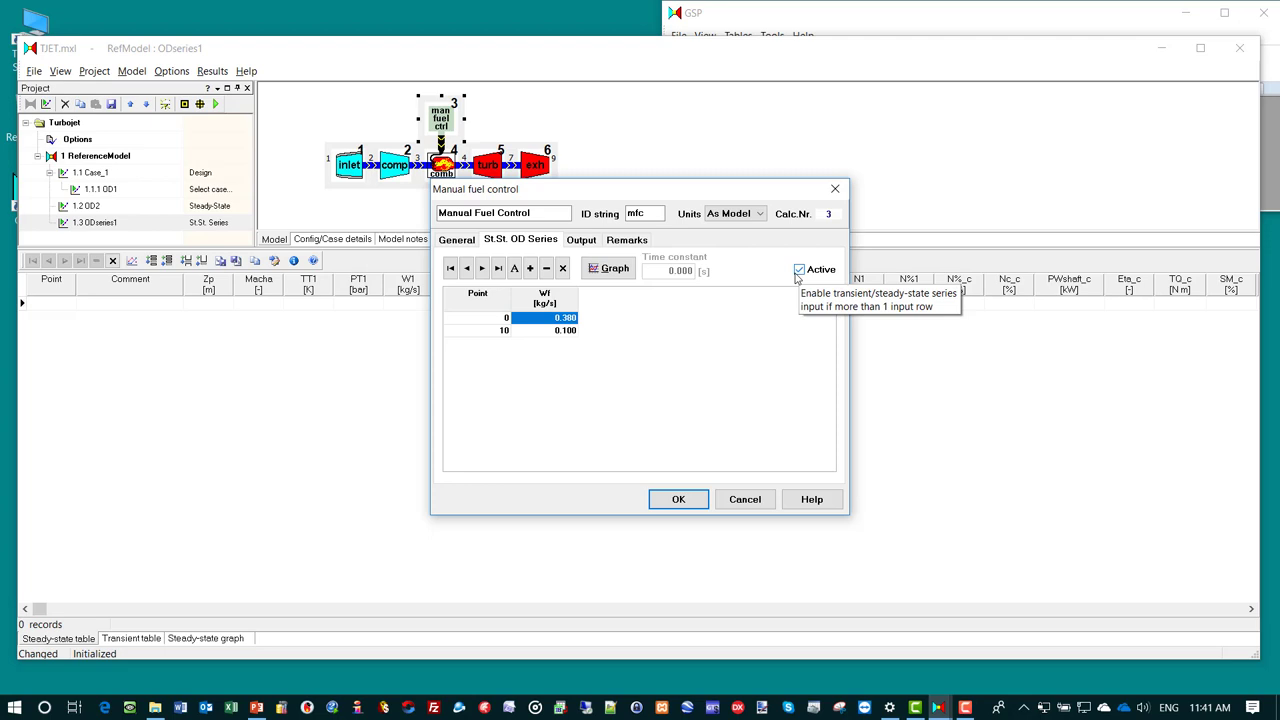
{"action": "left_click", "coordinate": [679, 500]}
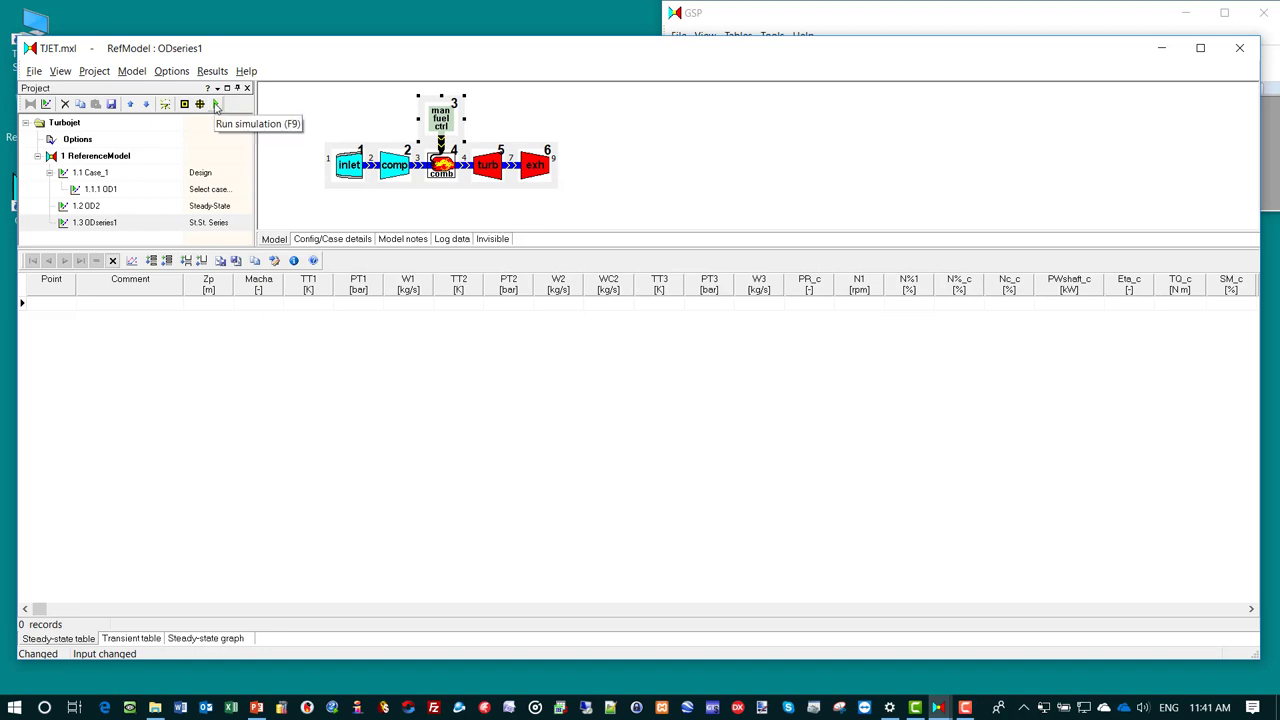
- Run the ODseries1 steady-state series from start point 0, yielding 52 records down to point 10.000
{"action": "left_click", "coordinate": [216, 105]}
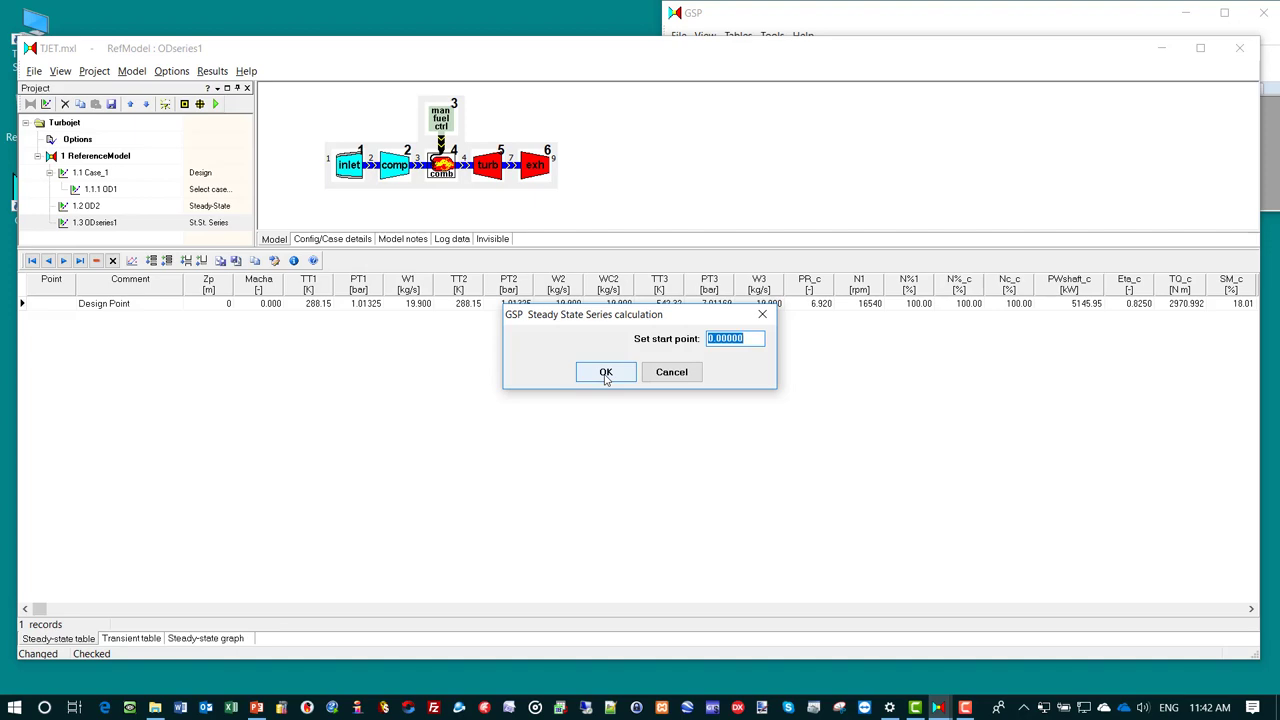
{"action": "left_click", "coordinate": [605, 373]}
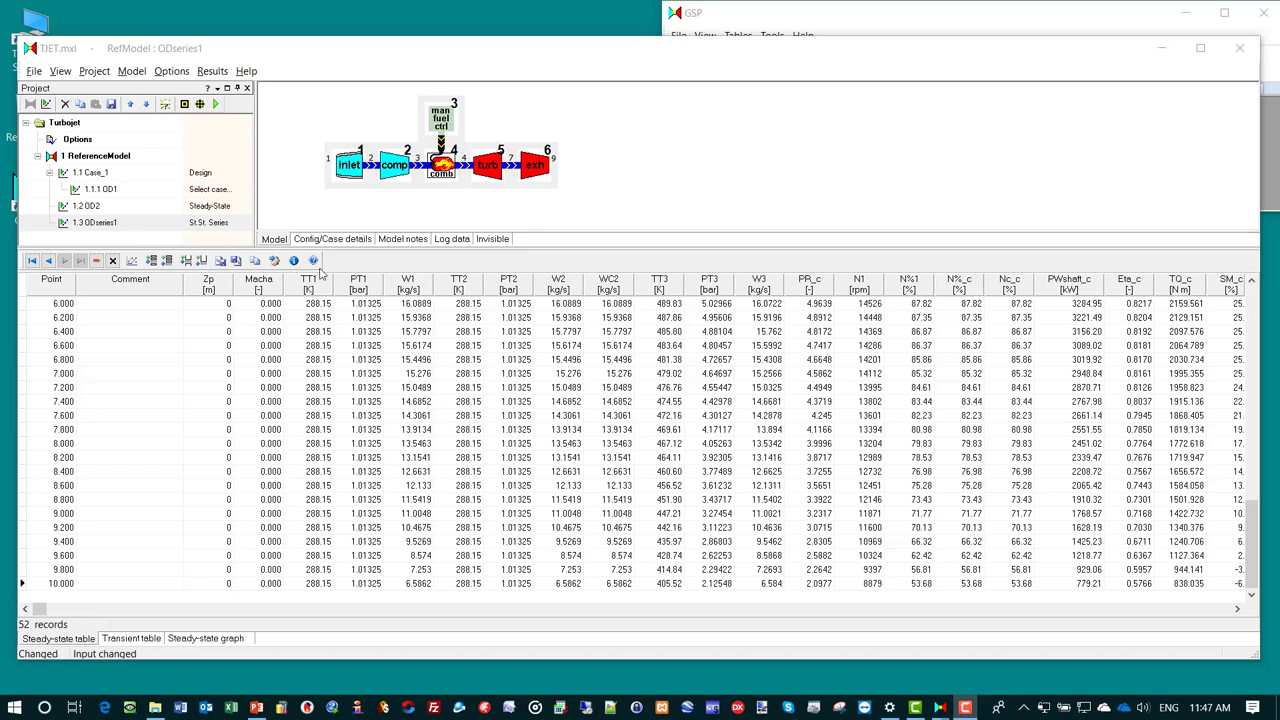
- Insert a break record before point 0.000 and bring up the empty steady-state graph
{"action": "left_click_drag", "start_coordinate": [1251, 548], "coordinate": [1266, 316]}
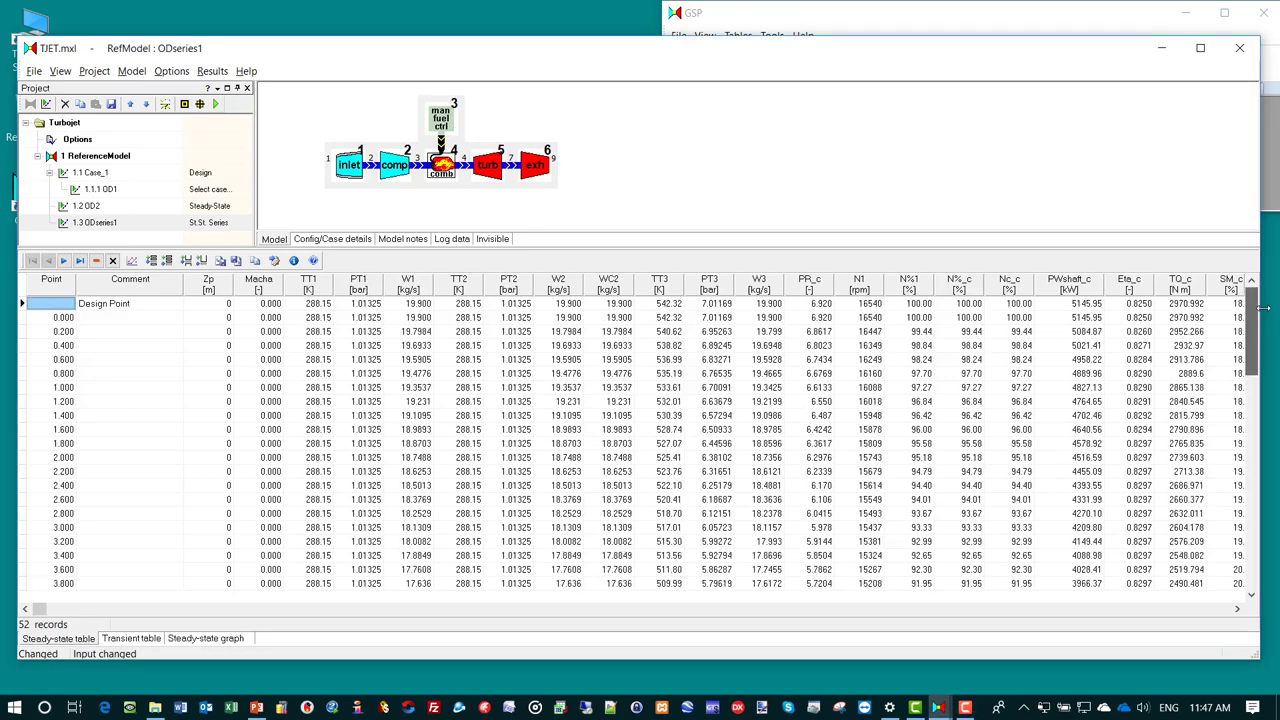
{"action": "left_click", "coordinate": [80, 319]}
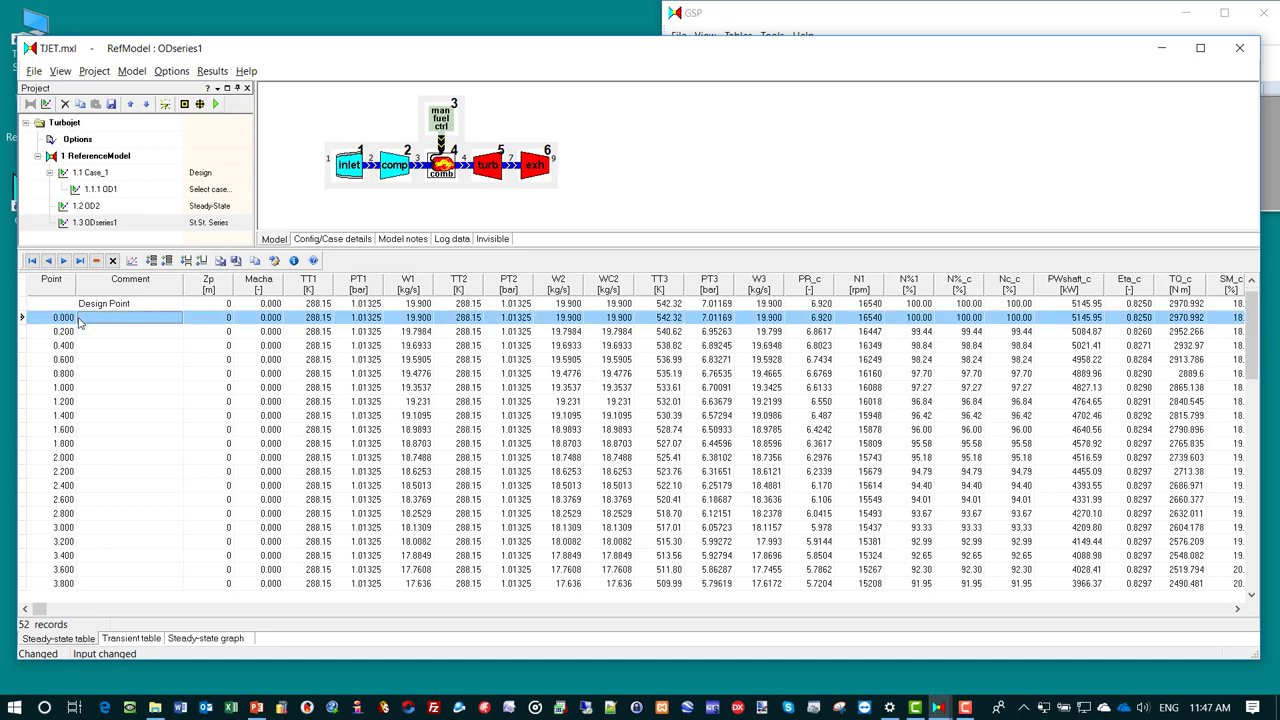
{"action": "left_click", "coordinate": [153, 261]}
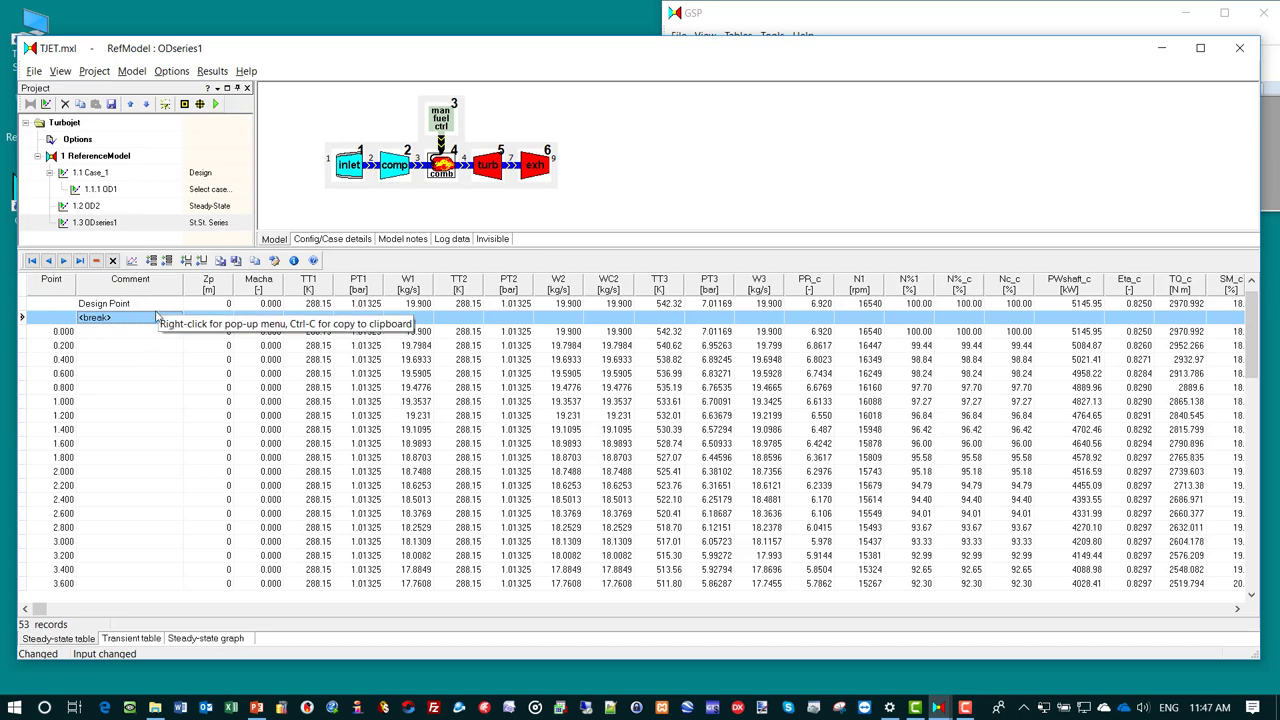
{"action": "left_click", "coordinate": [130, 262]}
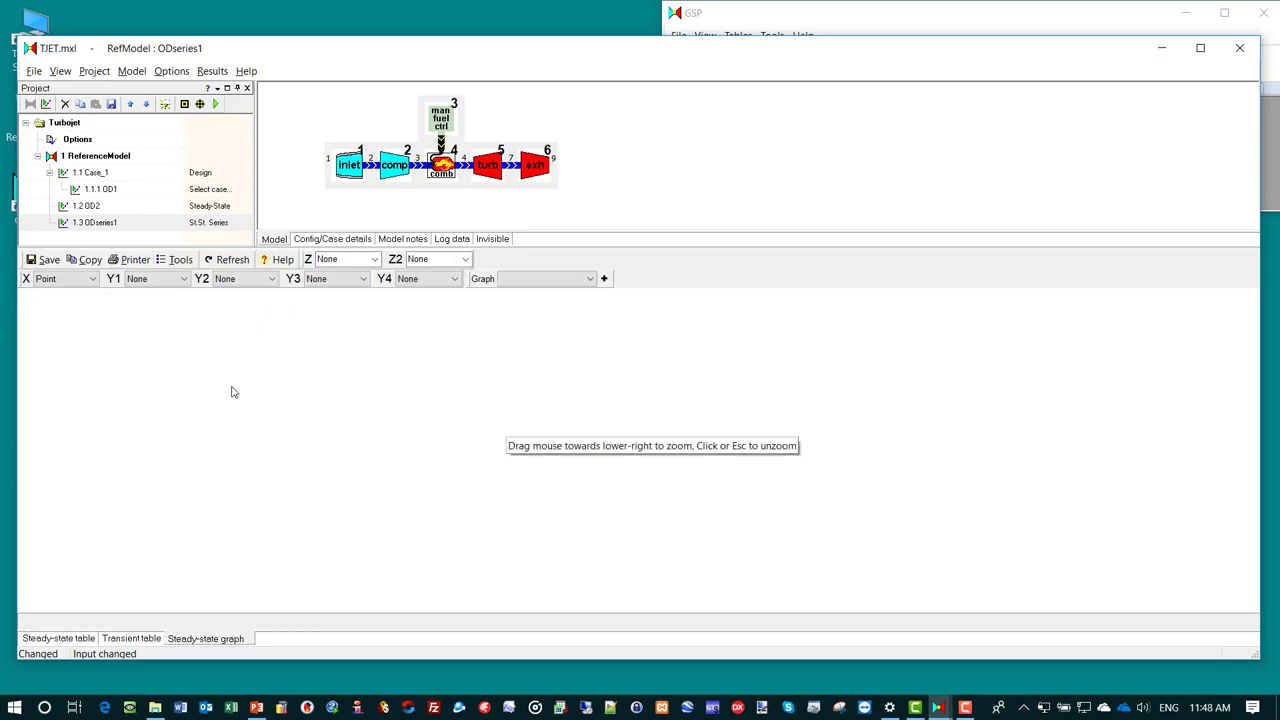
- Plot compressor pressure ratio PR_c against fuel flow Wf_b
{"action": "left_click", "coordinate": [90, 279]}
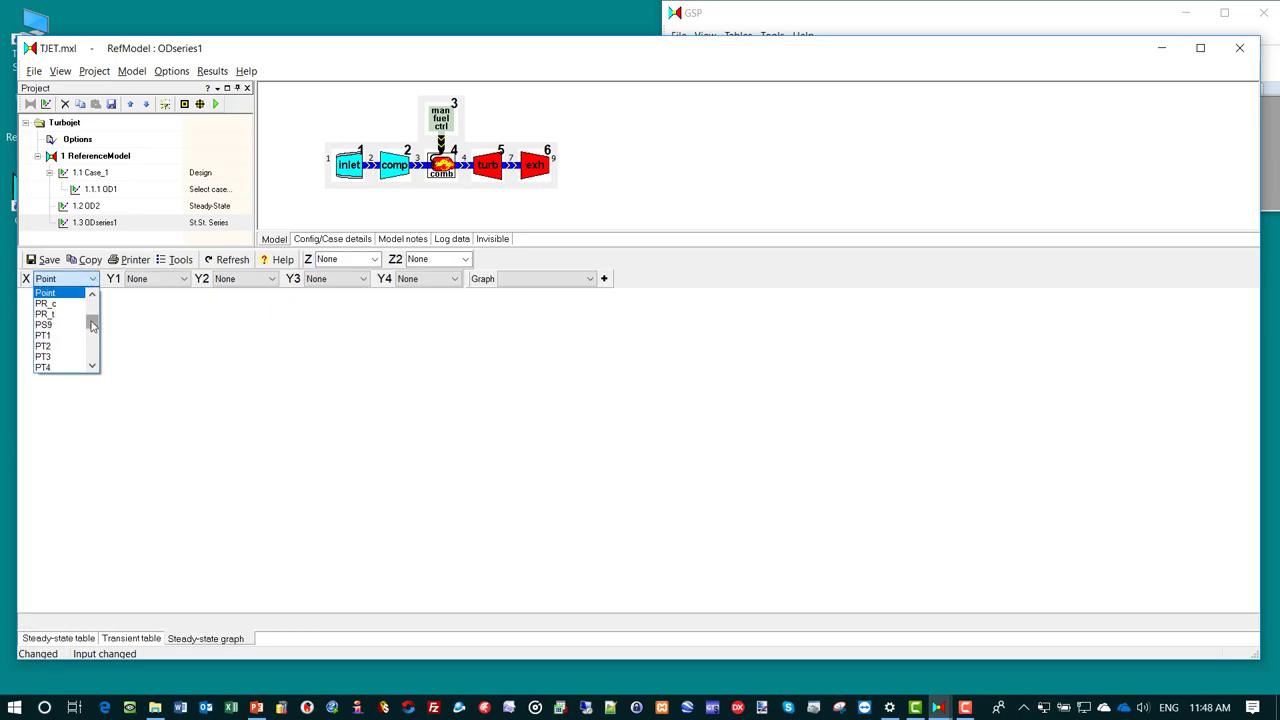
{"action": "left_click_drag", "start_coordinate": [91, 325], "coordinate": [91, 355]}
{"action": "left_click", "coordinate": [55, 356]}
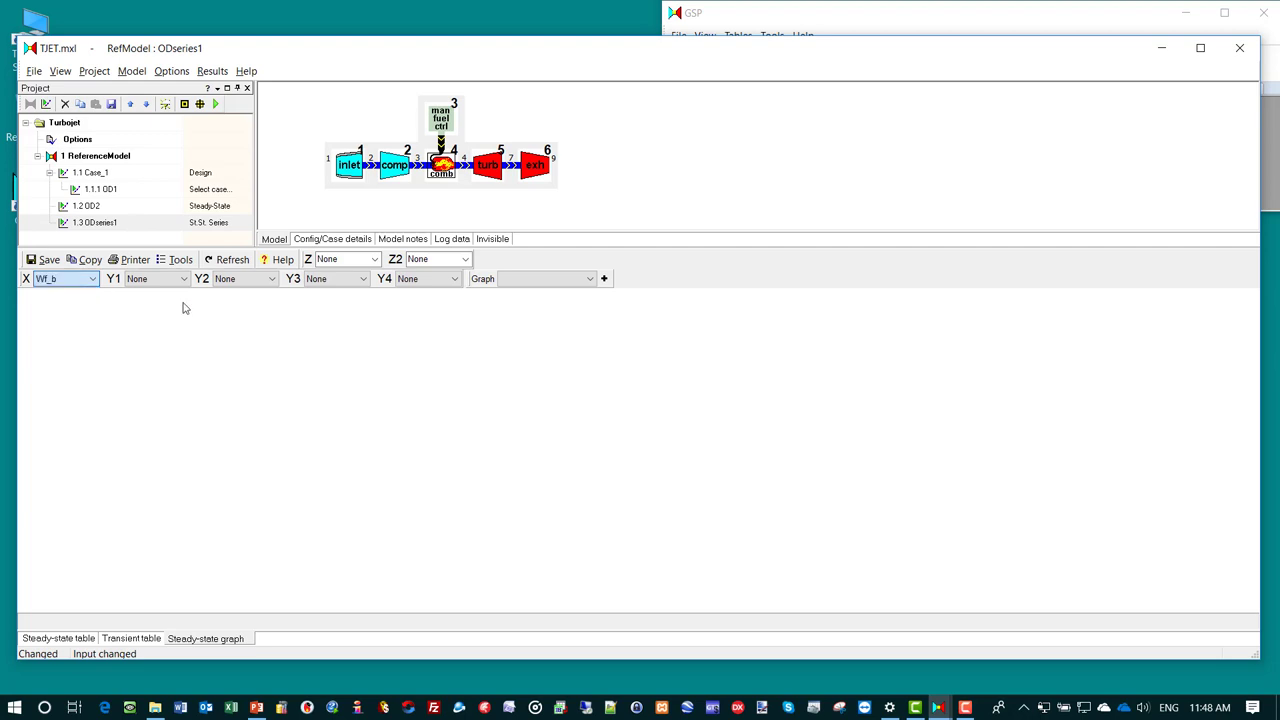
{"action": "left_click", "coordinate": [186, 280]}
{"action": "left_click", "coordinate": [184, 281]}
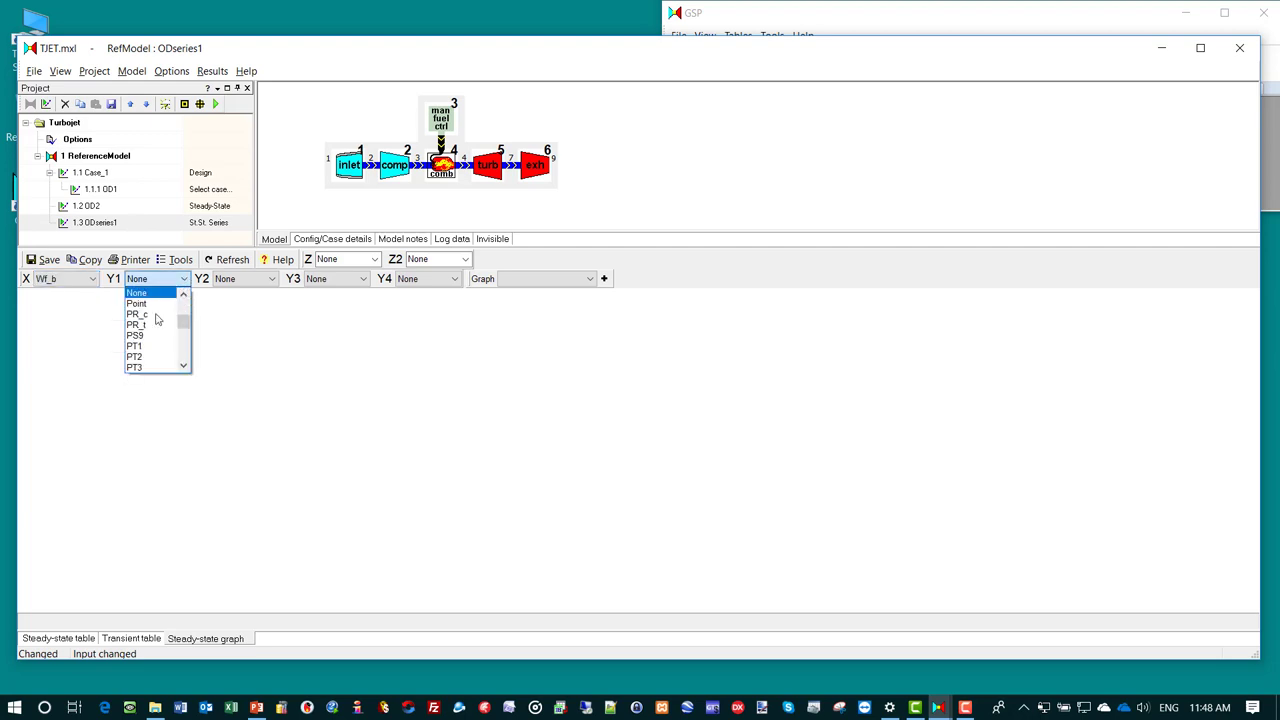
{"action": "left_click", "coordinate": [153, 313]}
- Add thrust FN, TT4 and W2 as the second, third and fourth graph panels
{"action": "left_click", "coordinate": [273, 280]}
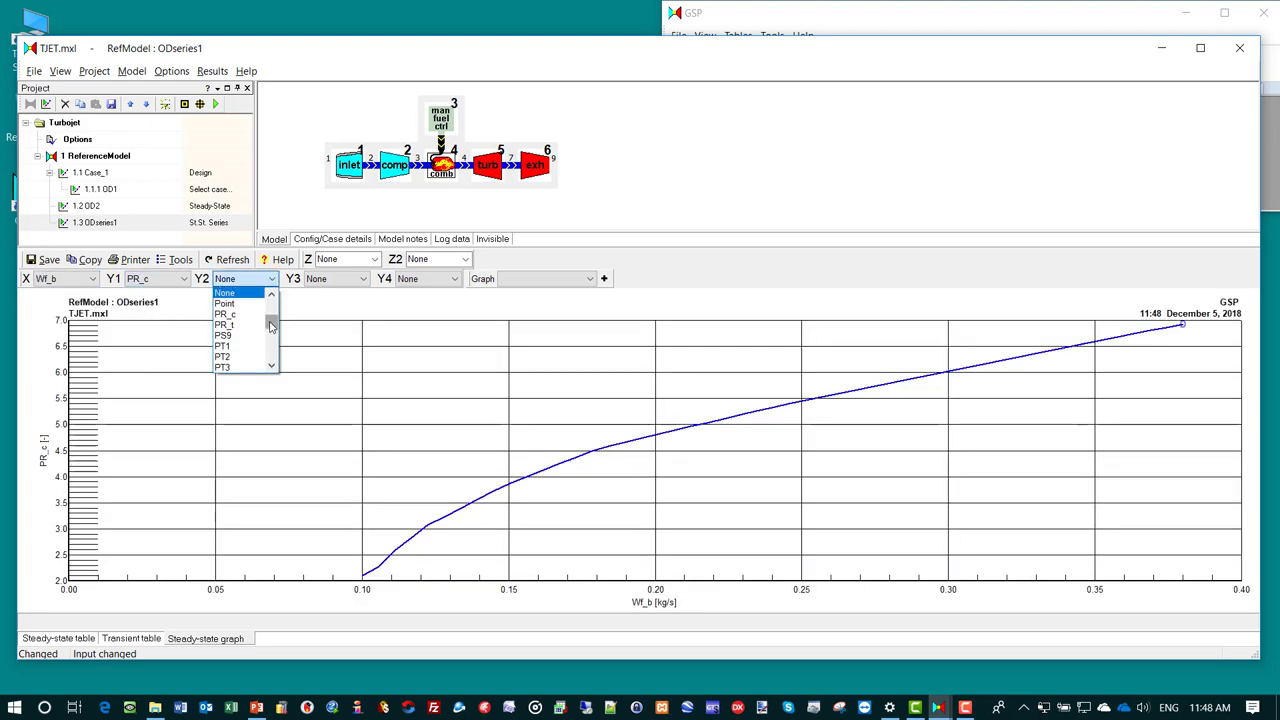
{"action": "left_click_drag", "start_coordinate": [270, 322], "coordinate": [270, 340]}
{"action": "left_click", "coordinate": [235, 303]}
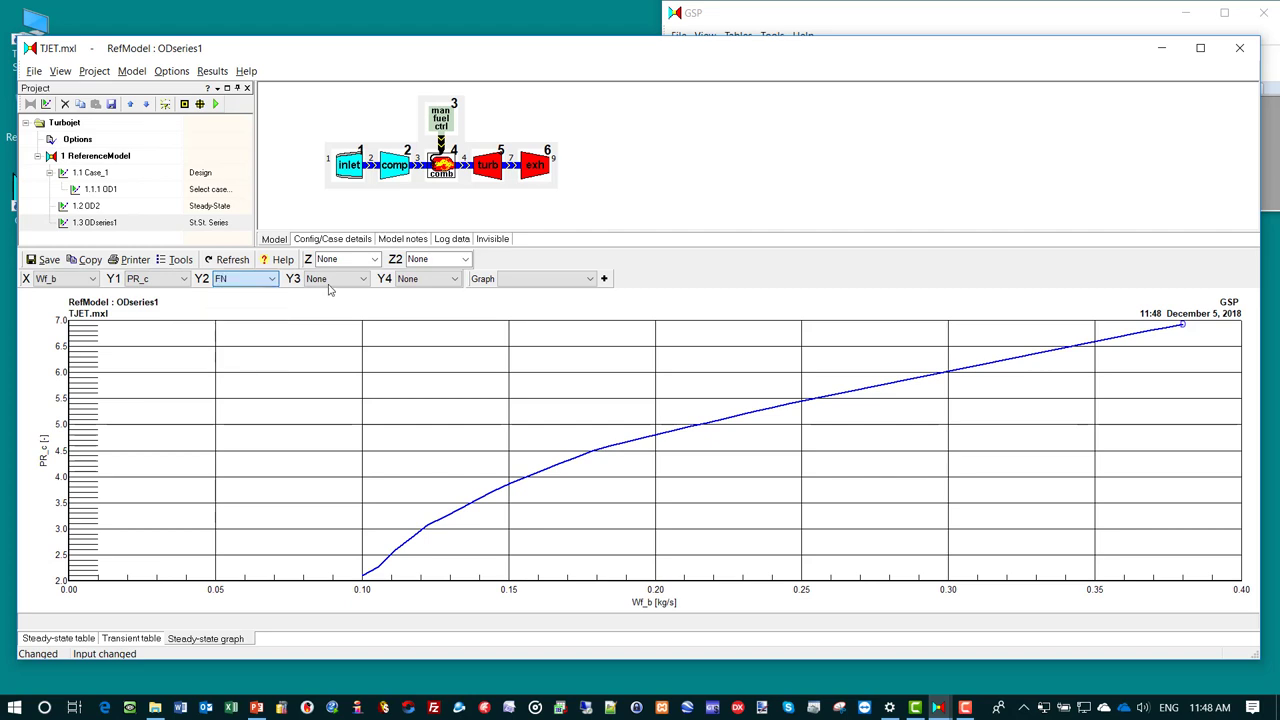
{"action": "left_click", "coordinate": [363, 279]}
{"action": "left_click_drag", "start_coordinate": [365, 321], "coordinate": [365, 338]}
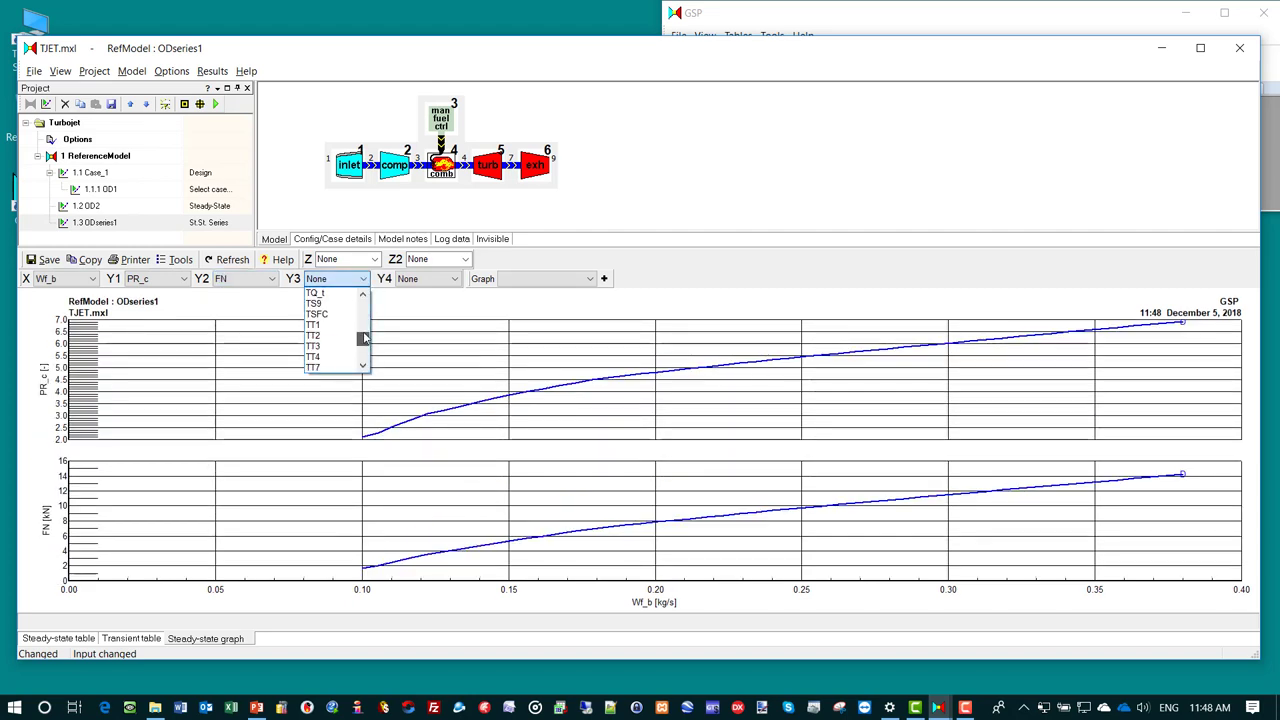
{"action": "left_click", "coordinate": [342, 356]}
{"action": "left_click", "coordinate": [455, 279]}
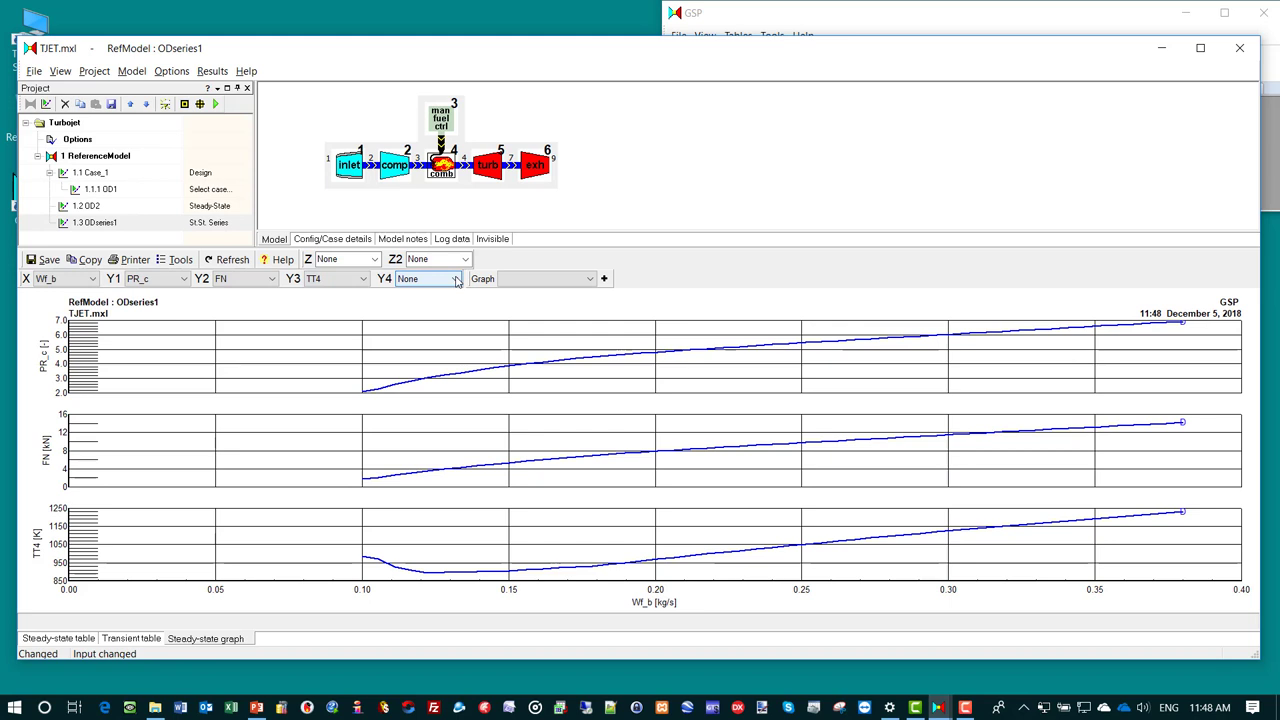
{"action": "left_click_drag", "start_coordinate": [455, 322], "coordinate": [456, 350]}
{"action": "scroll", "coordinate": [415, 360], "scroll_direction": "down", "scroll_amount": 1}
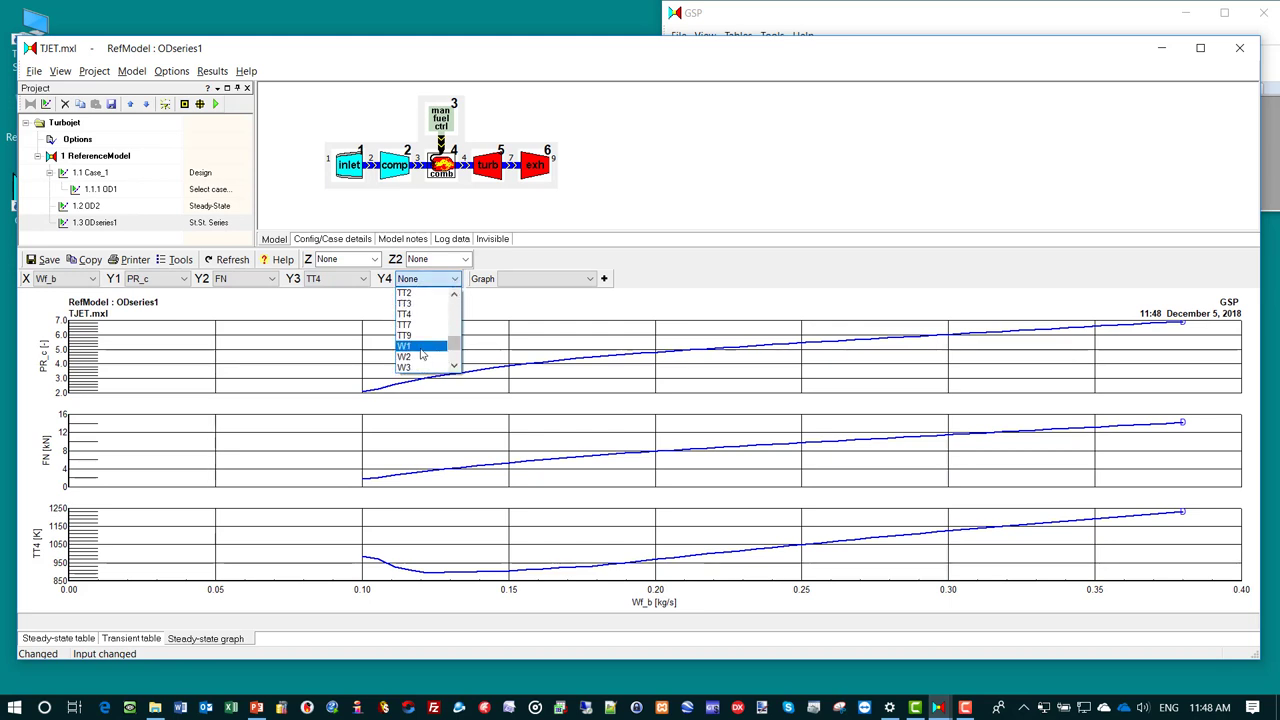
{"action": "left_click", "coordinate": [413, 359]}
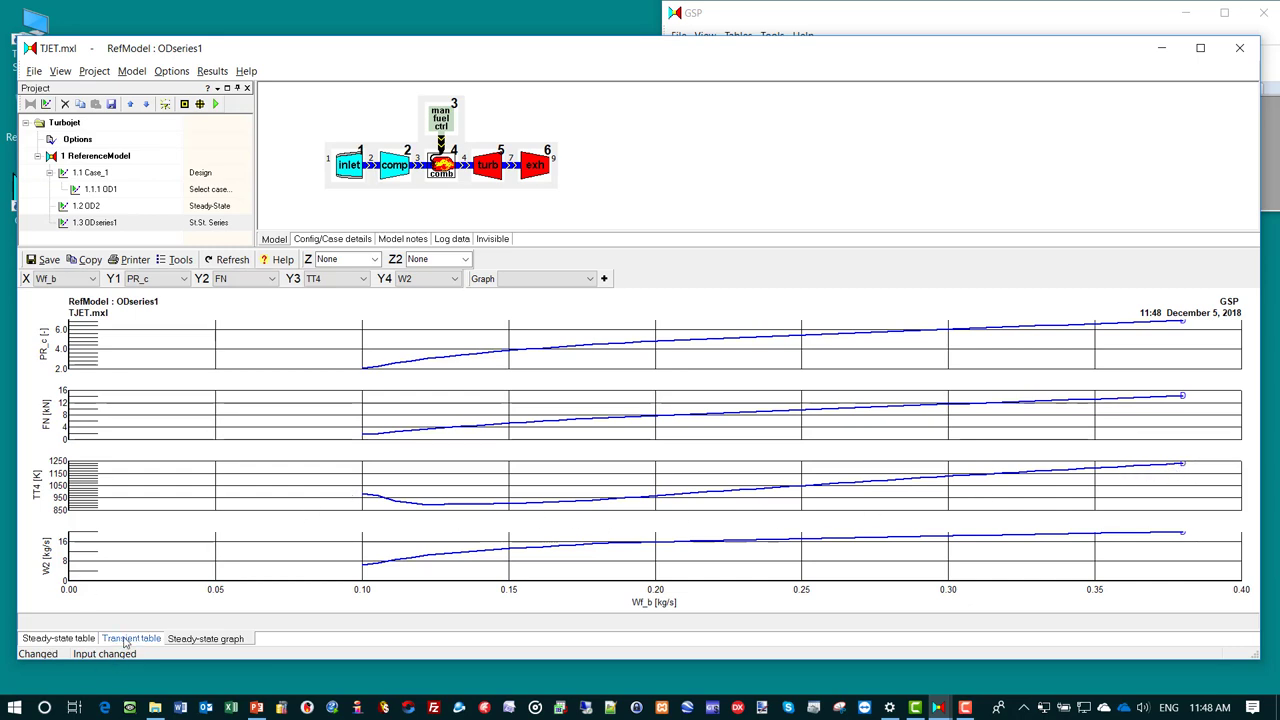
- Delete the point 0.000 record from the steady-state table
{"action": "left_click", "coordinate": [58, 638]}
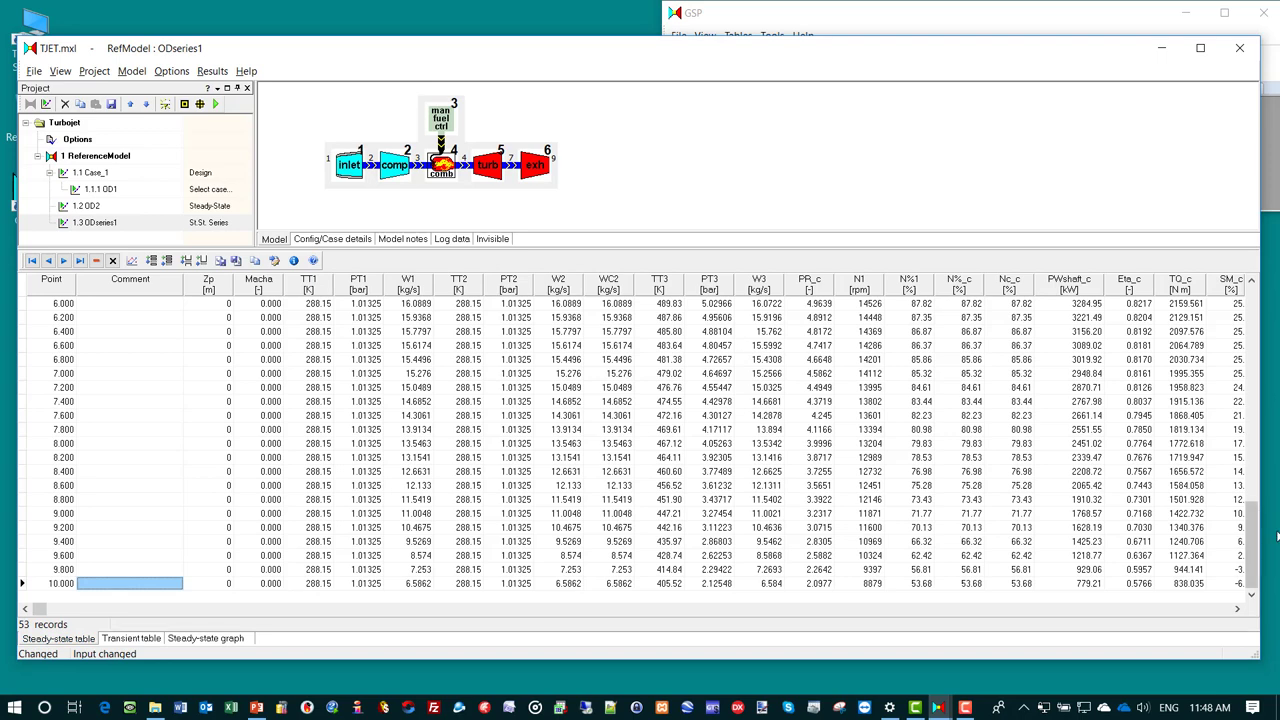
{"action": "left_click_drag", "start_coordinate": [1258, 550], "coordinate": [1256, 316]}
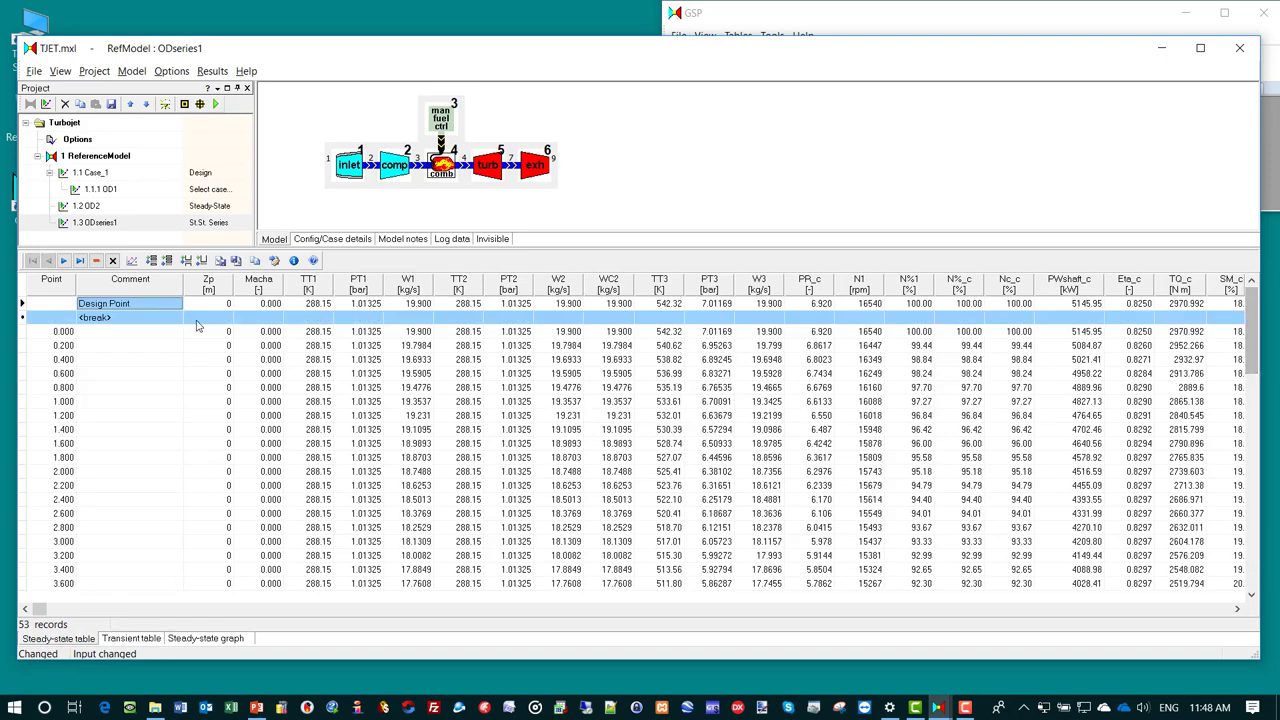
{"action": "left_click", "coordinate": [113, 336]}
{"action": "left_click", "coordinate": [95, 261]}
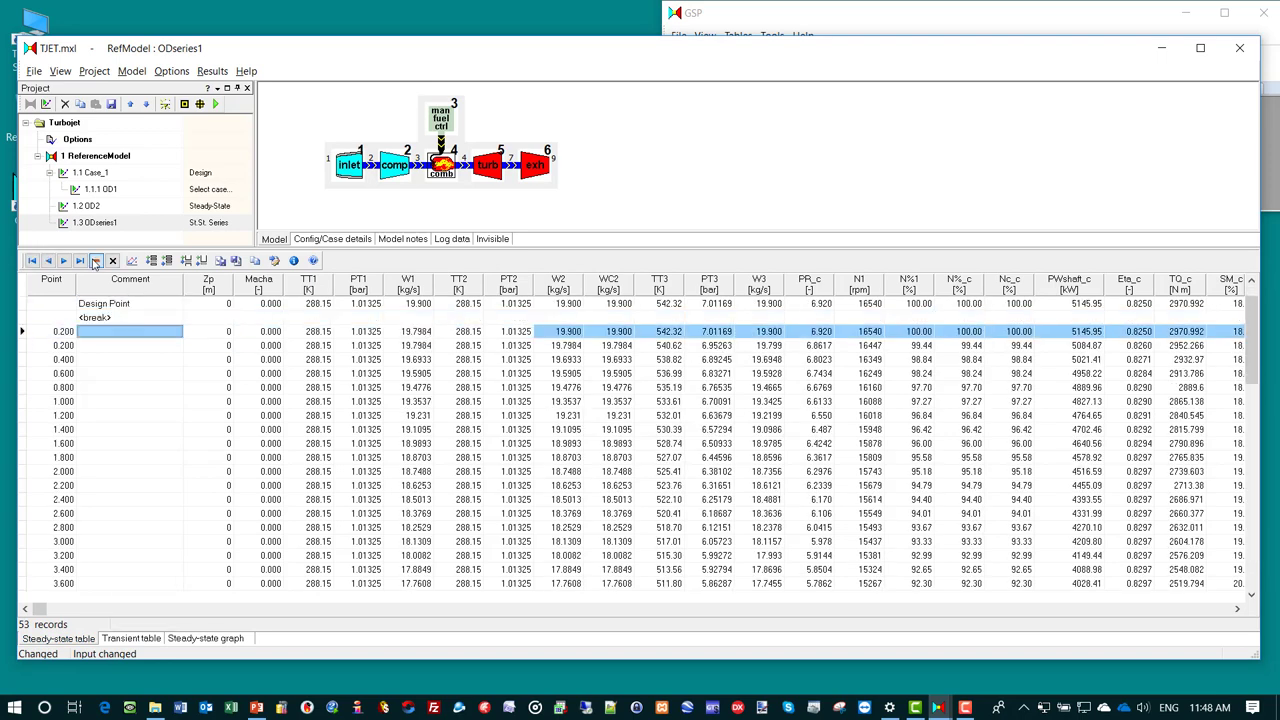
- Check the graph, then review the 51-record ISA table ending at point 10.000, 8879 rpm
{"action": "left_click", "coordinate": [210, 640]}
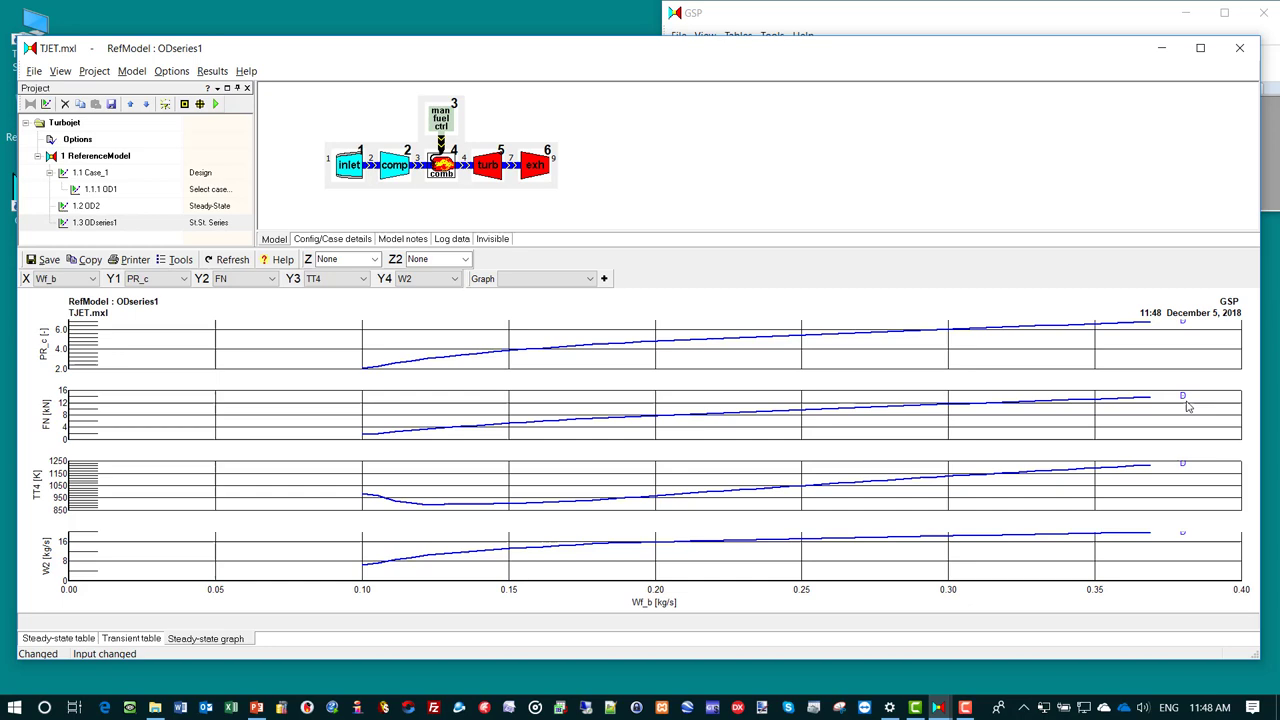
{"action": "left_click", "coordinate": [60, 638]}
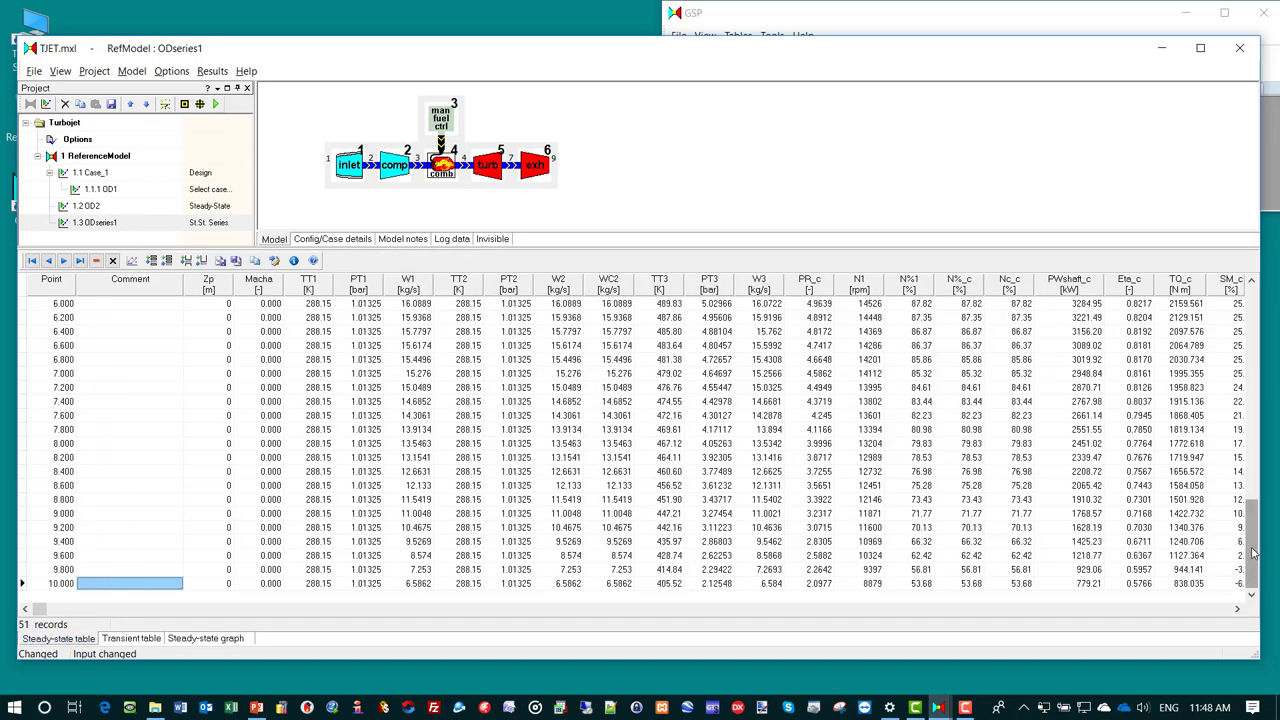
{"action": "left_click_drag", "start_coordinate": [1253, 553], "coordinate": [1262, 327]}
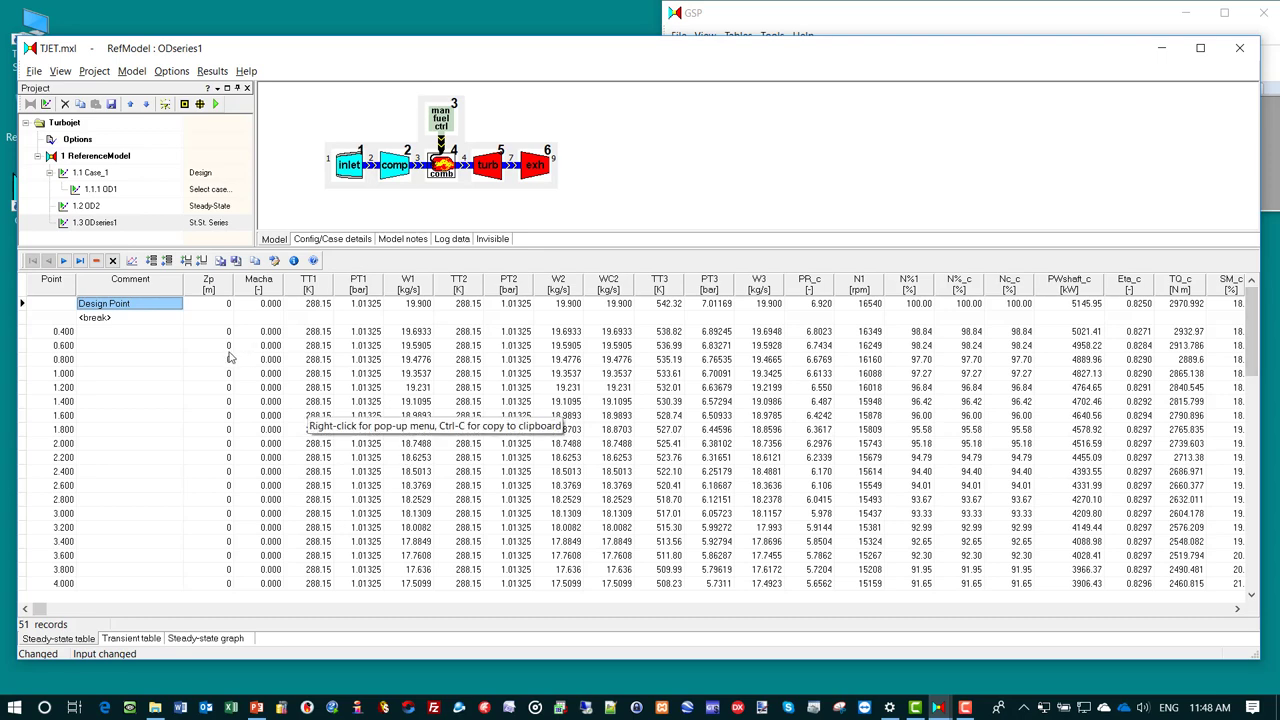
{"action": "scroll", "coordinate": [763, 520], "scroll_direction": "down", "scroll_amount": 10}
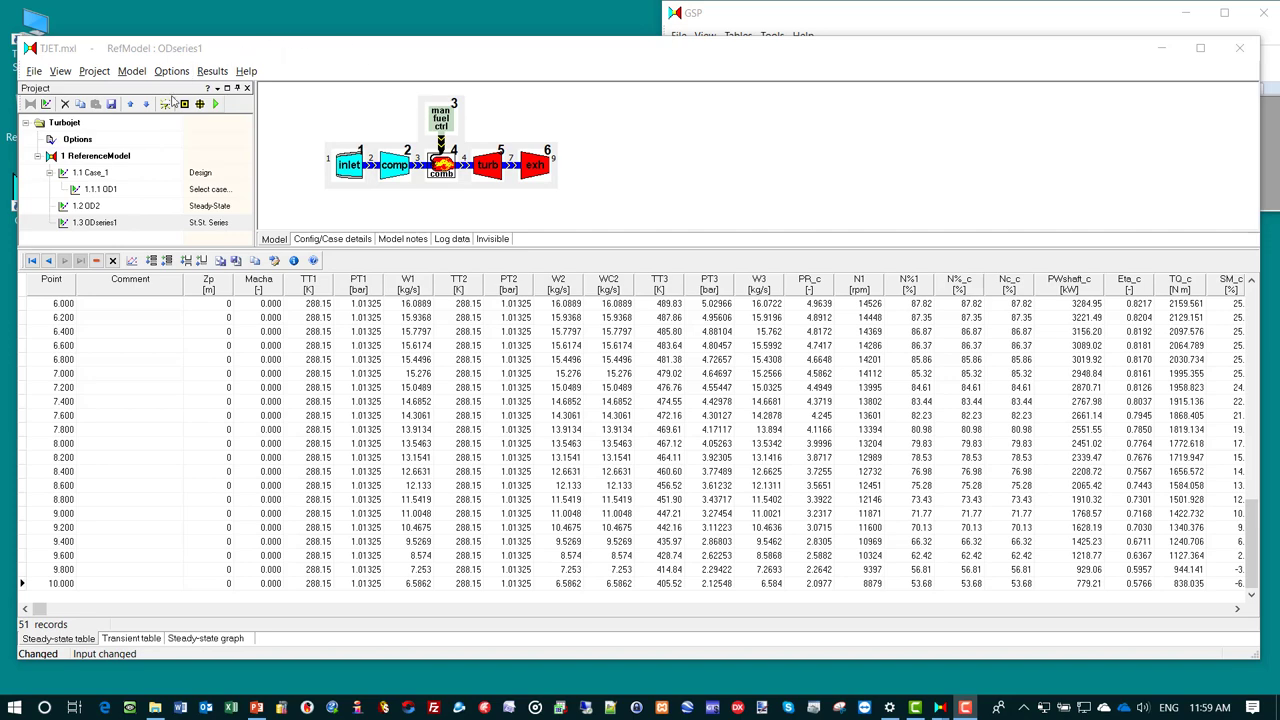
- Choose ISA+ for off-design ambient conditions with a dTs offset of 30 K
{"action": "left_click", "coordinate": [165, 105]}
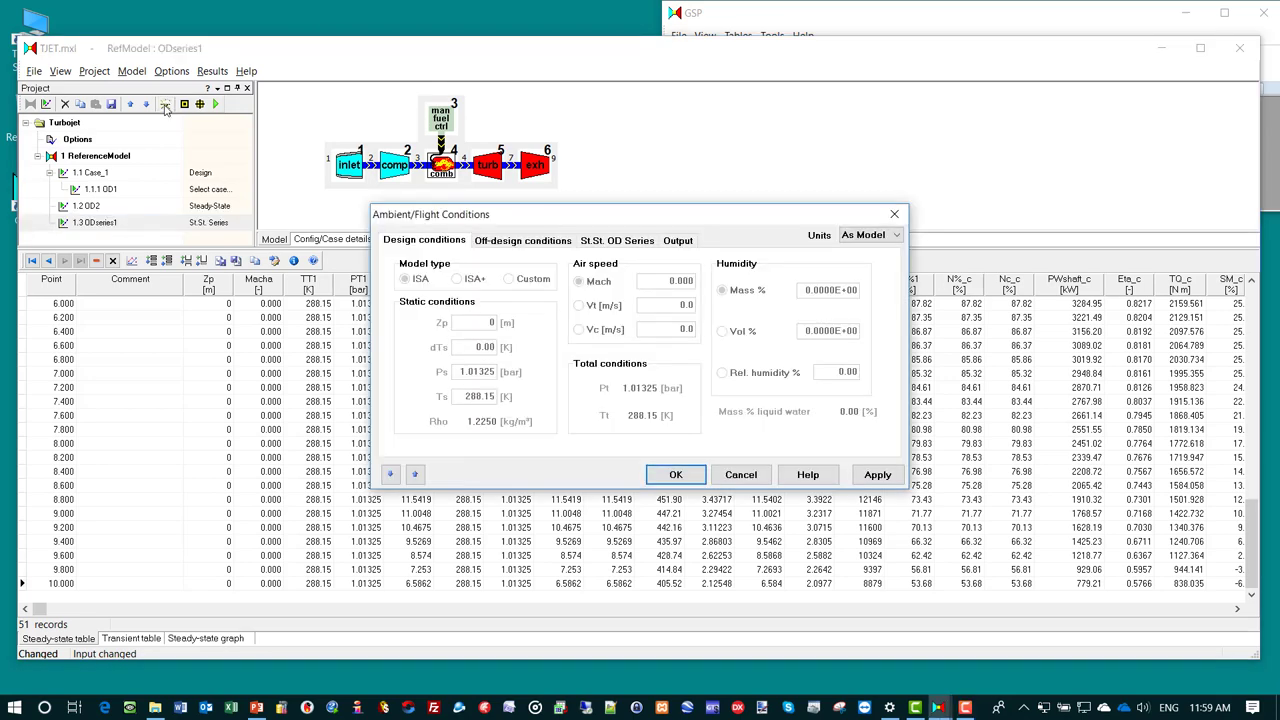
{"action": "left_click", "coordinate": [530, 242]}
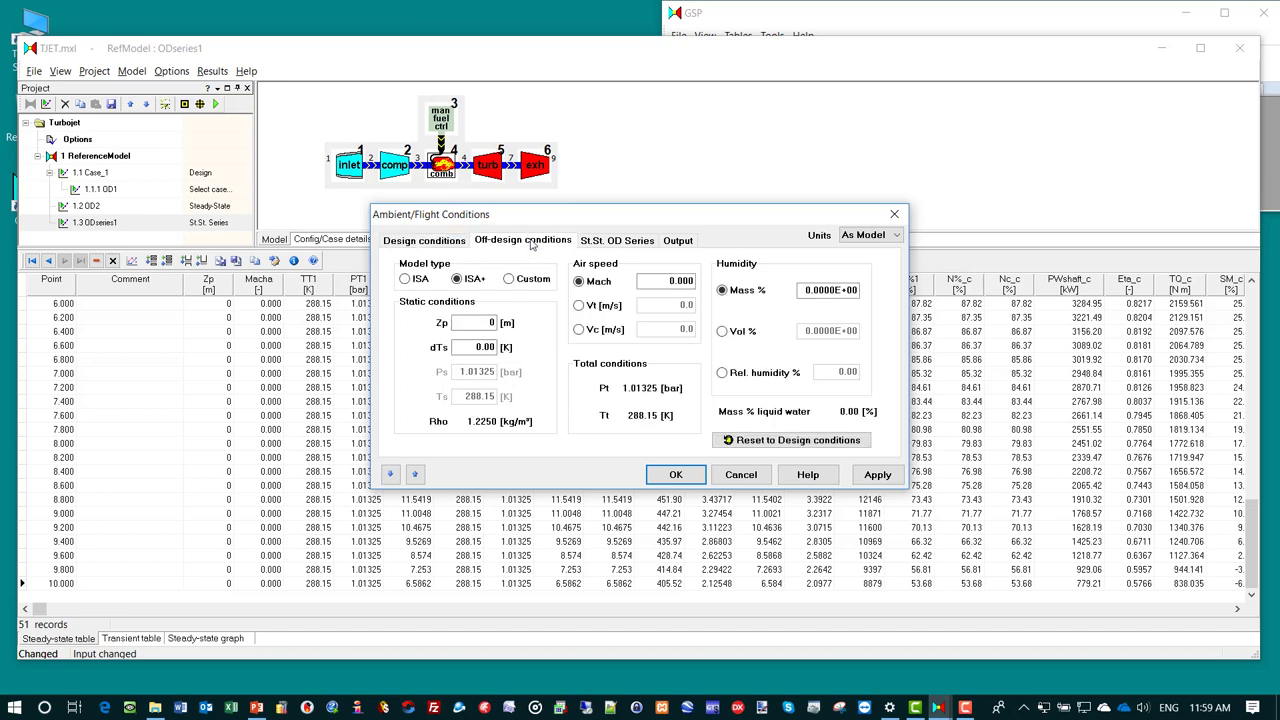
{"action": "double_click", "coordinate": [485, 347]}
{"action": "type", "text": "30"}
{"action": "left_click", "coordinate": [675, 476]}
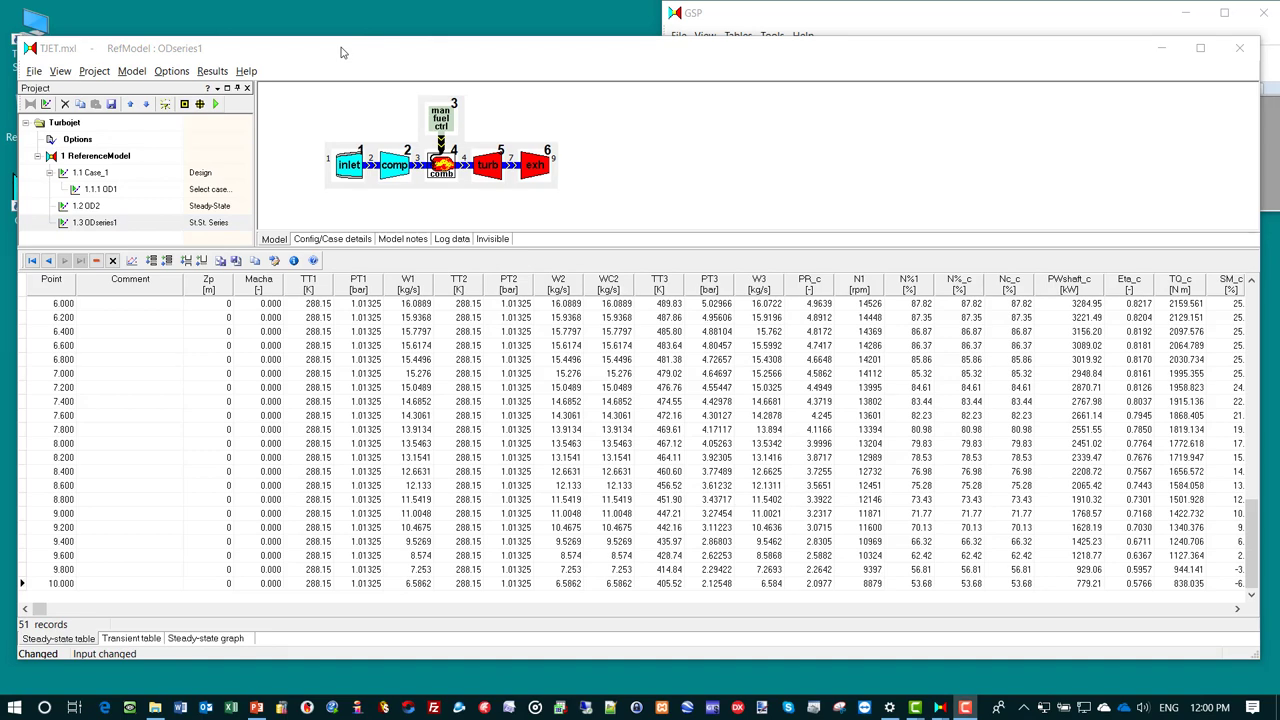
- Rerun ODseries1 from start point 0 at ISA+30K, reaching 103 records with TT1 318.15 K
{"action": "left_click", "coordinate": [184, 105]}
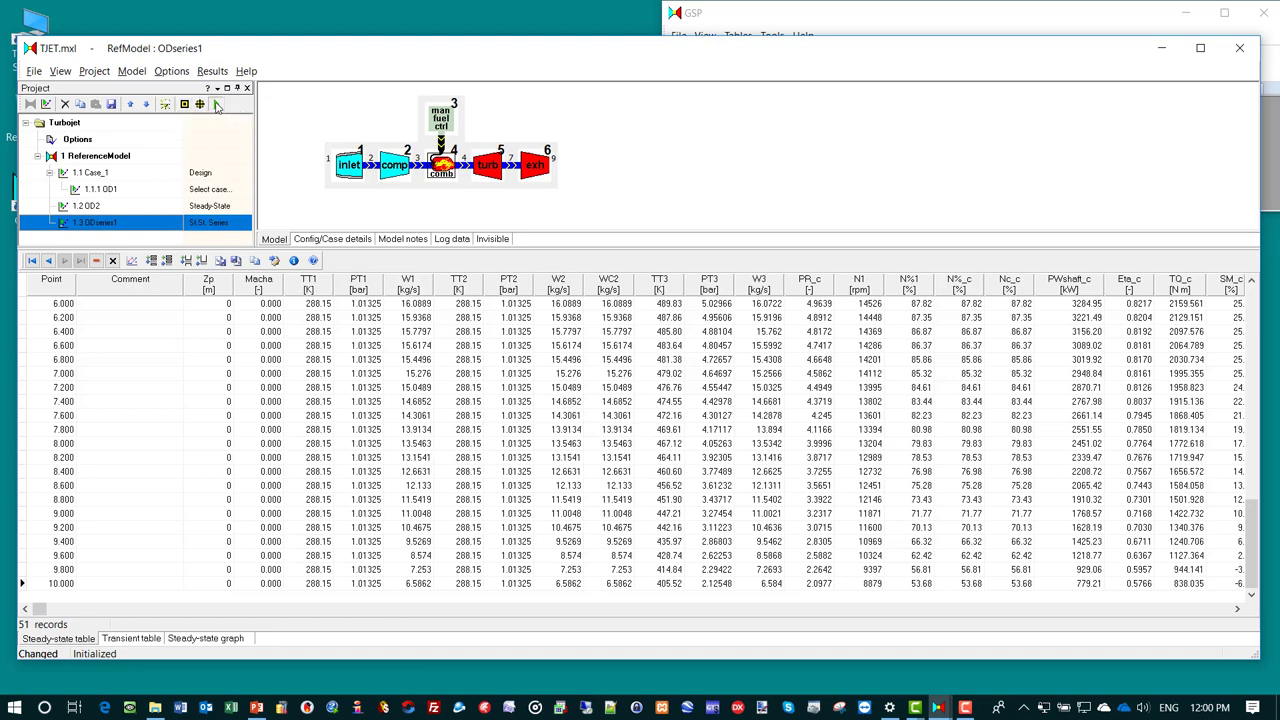
{"action": "left_click", "coordinate": [217, 105]}
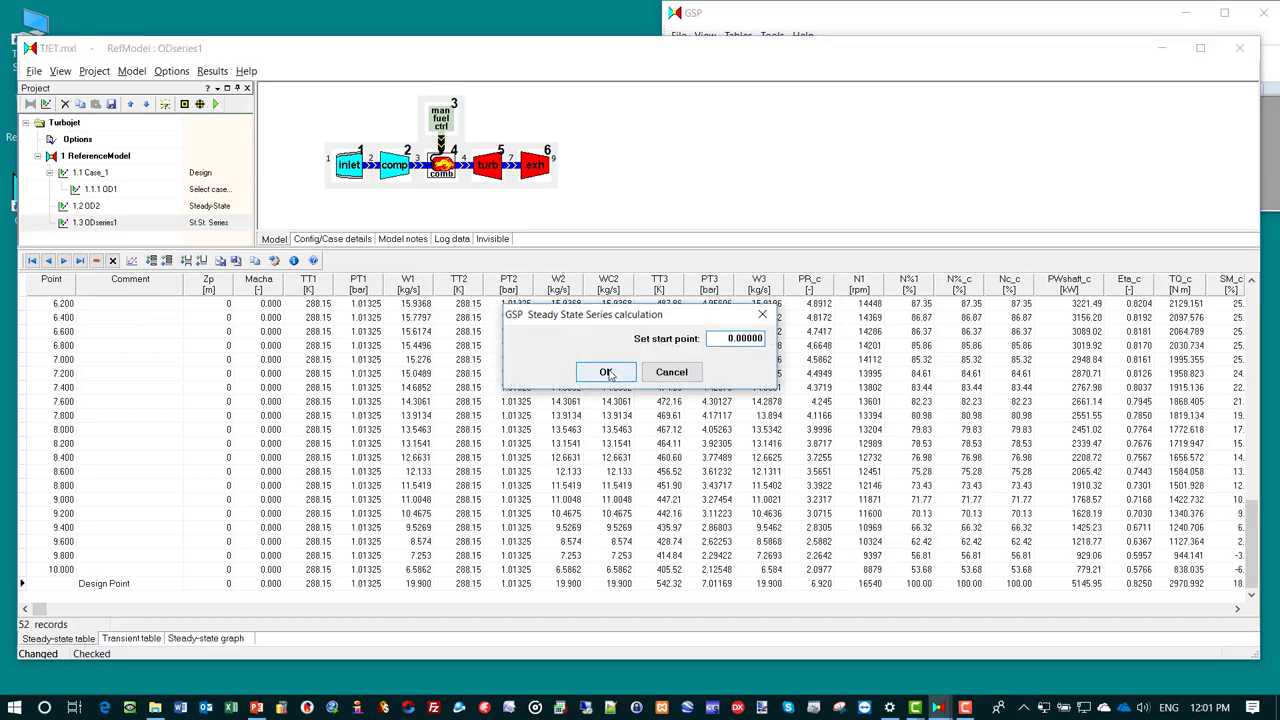
{"action": "left_click", "coordinate": [604, 373]}
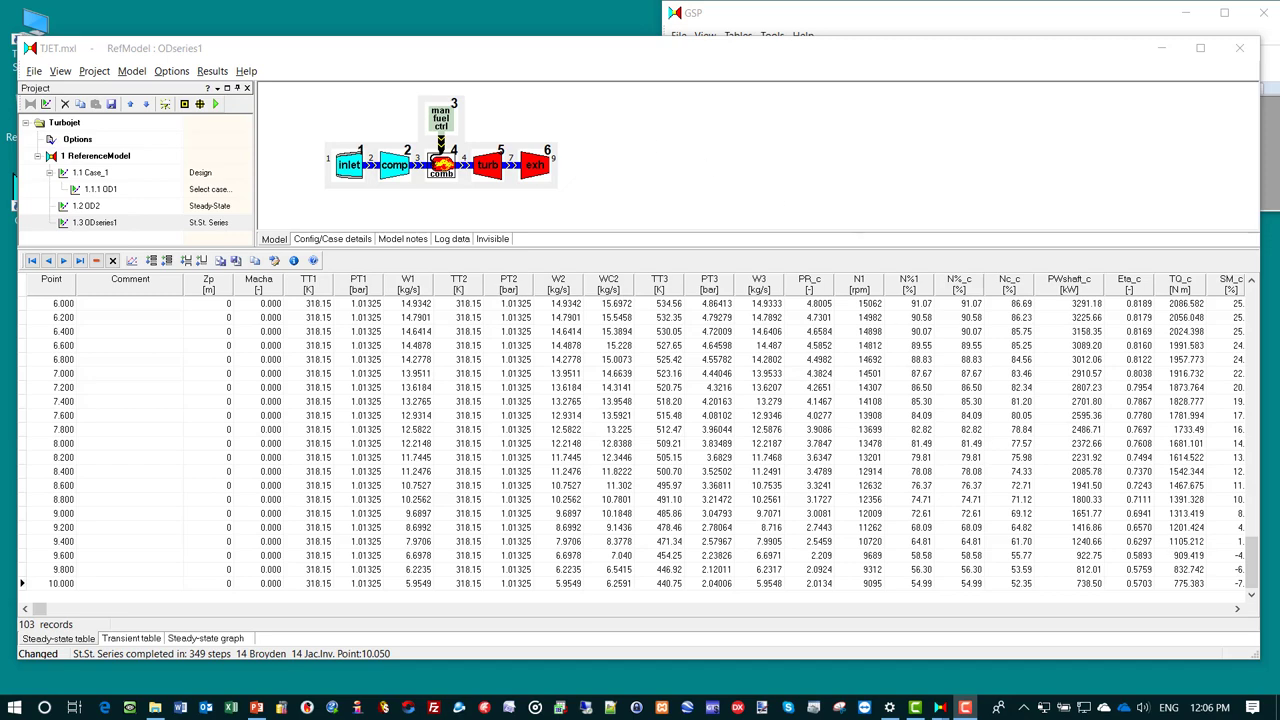
- Replace the Design Point row between the ISA and ISA+30 series with a break and graph both
{"action": "mouse_move", "coordinate": [1253, 572]}
{"action": "left_mouse_down"}
{"action": "mouse_move", "coordinate": [1251, 300]}
{"action": "mouse_move", "coordinate": [1253, 470]}
{"action": "left_mouse_up"}
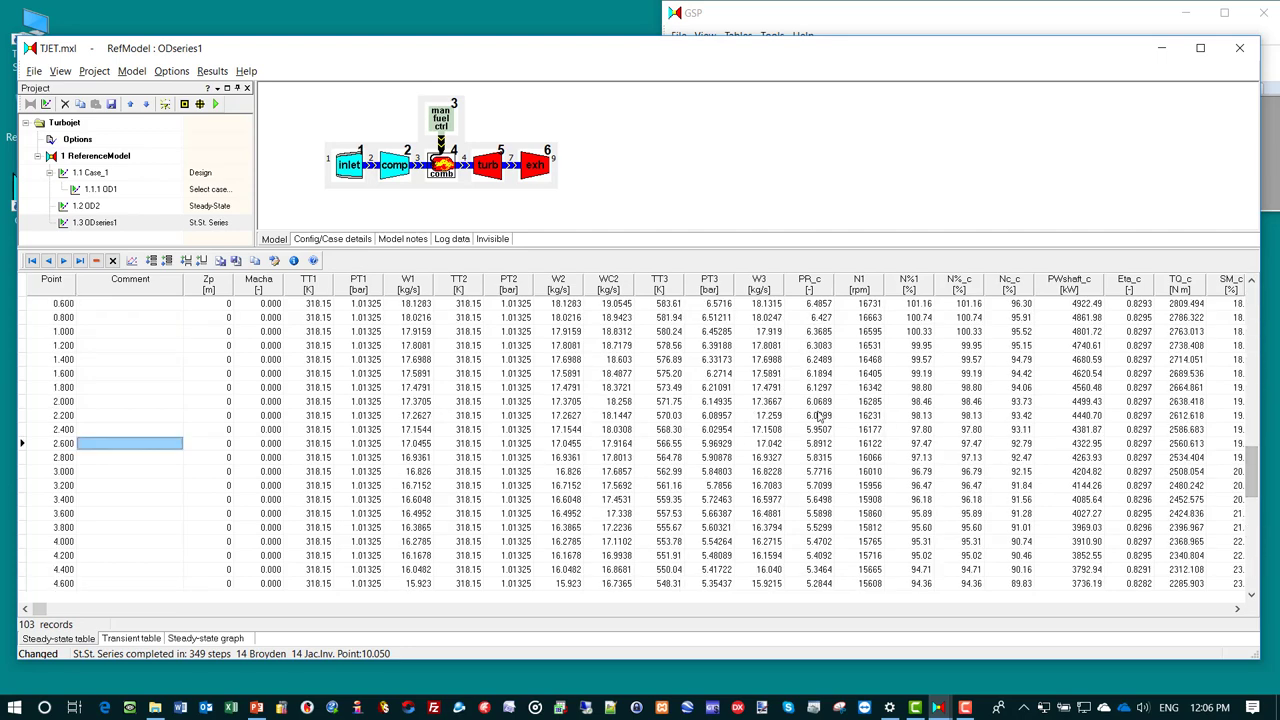
{"action": "key", "text": "Up"}
{"action": "key", "text": "Up"}
{"action": "key", "text": "Up"}
{"action": "key", "text": "Up"}
{"action": "key", "text": "Up"}
{"action": "key", "text": "Up"}
{"action": "key", "text": "Up"}
{"action": "key", "text": "Up"}
{"action": "key", "text": "Up"}
{"action": "key", "text": "Up"}
{"action": "key", "text": "Up"}
{"action": "key", "text": "Up"}
{"action": "key", "text": "Up"}
{"action": "key", "text": "Up"}
{"action": "key", "text": "Up"}
{"action": "key", "text": "Up"}
{"action": "key", "text": "Up"}
{"action": "key", "text": "Up"}
{"action": "key", "text": "Up"}
{"action": "key", "text": "Up"}
{"action": "key", "text": "Up"}
{"action": "key", "text": "Up"}
{"action": "key", "text": "Up"}
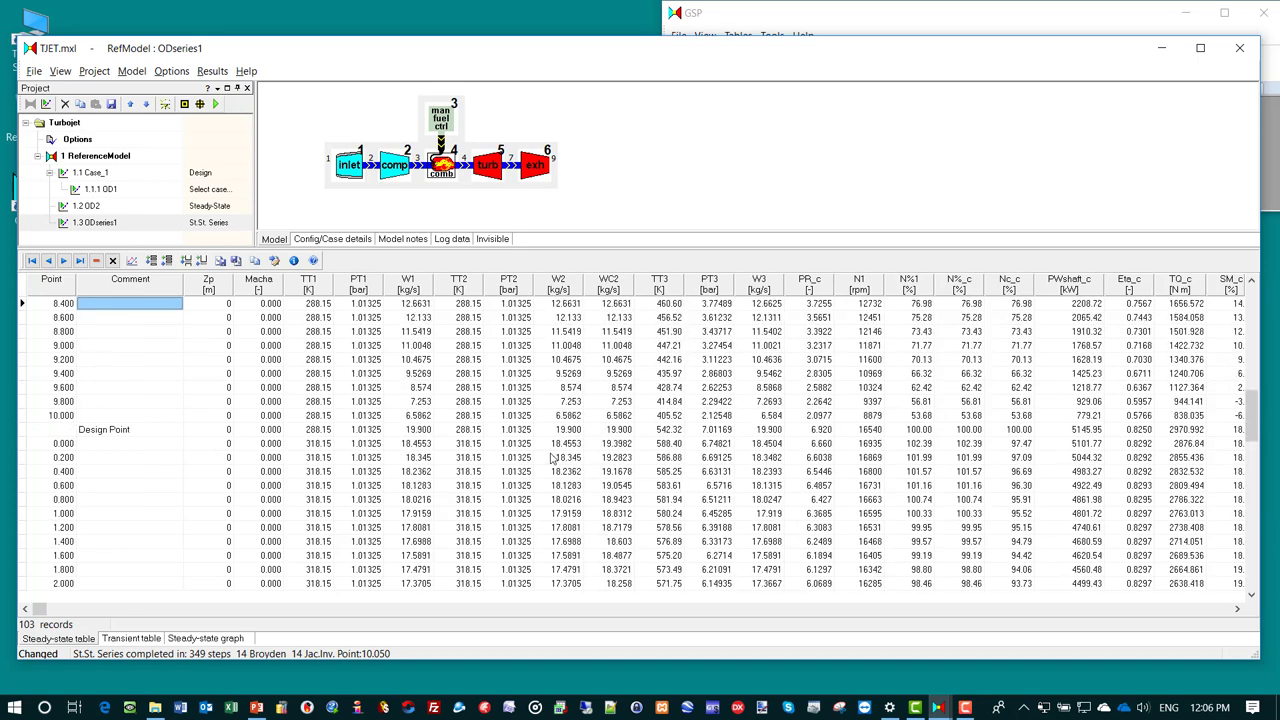
{"action": "left_click", "coordinate": [124, 432]}
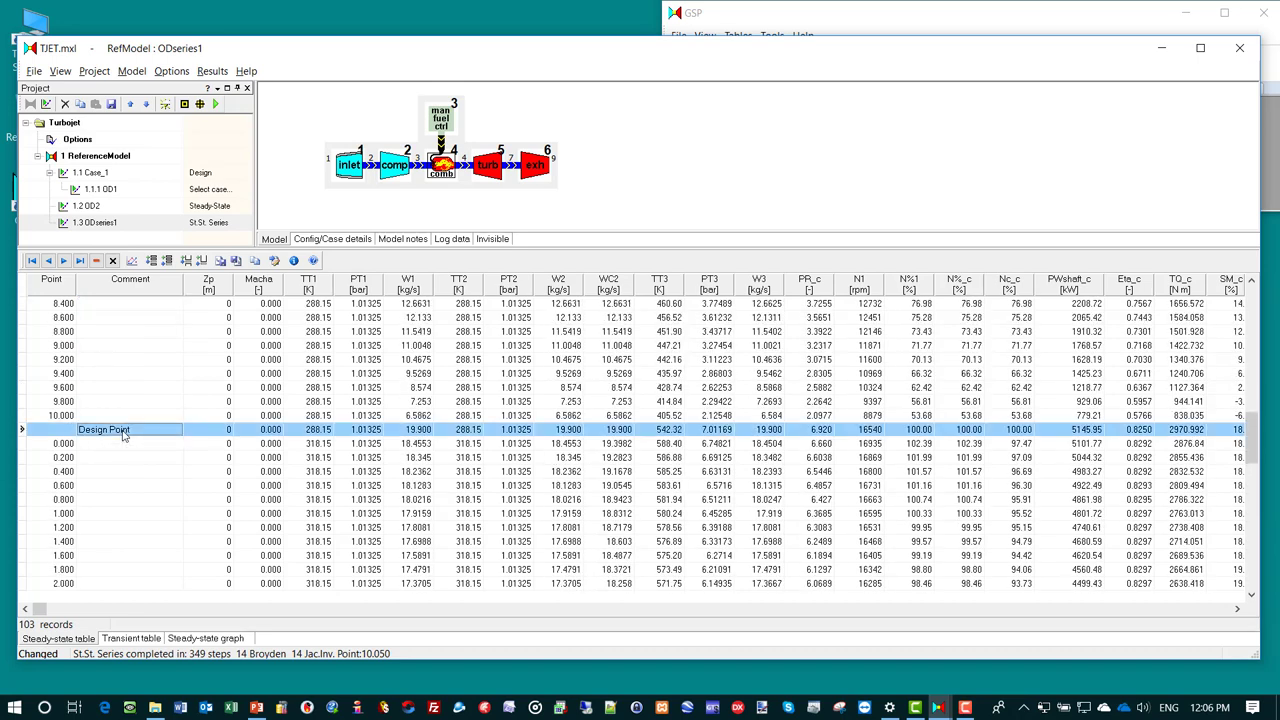
{"action": "left_click", "coordinate": [96, 261]}
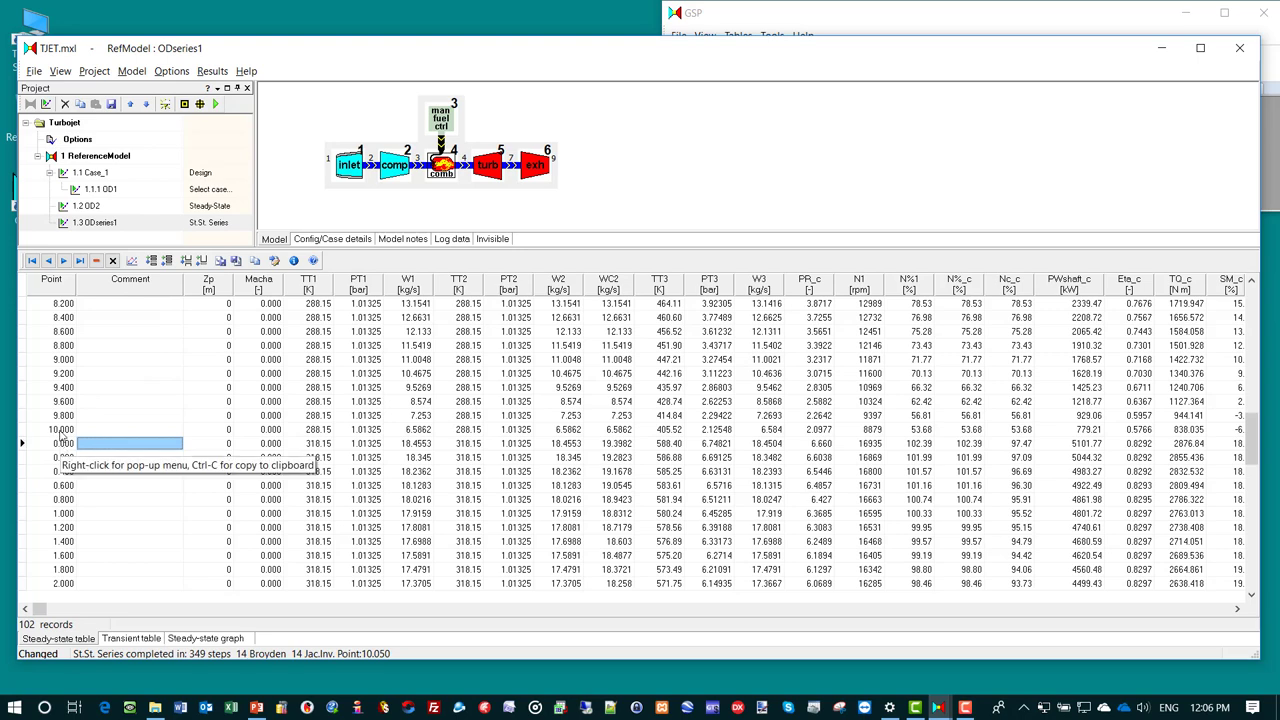
{"action": "left_click", "coordinate": [152, 261]}
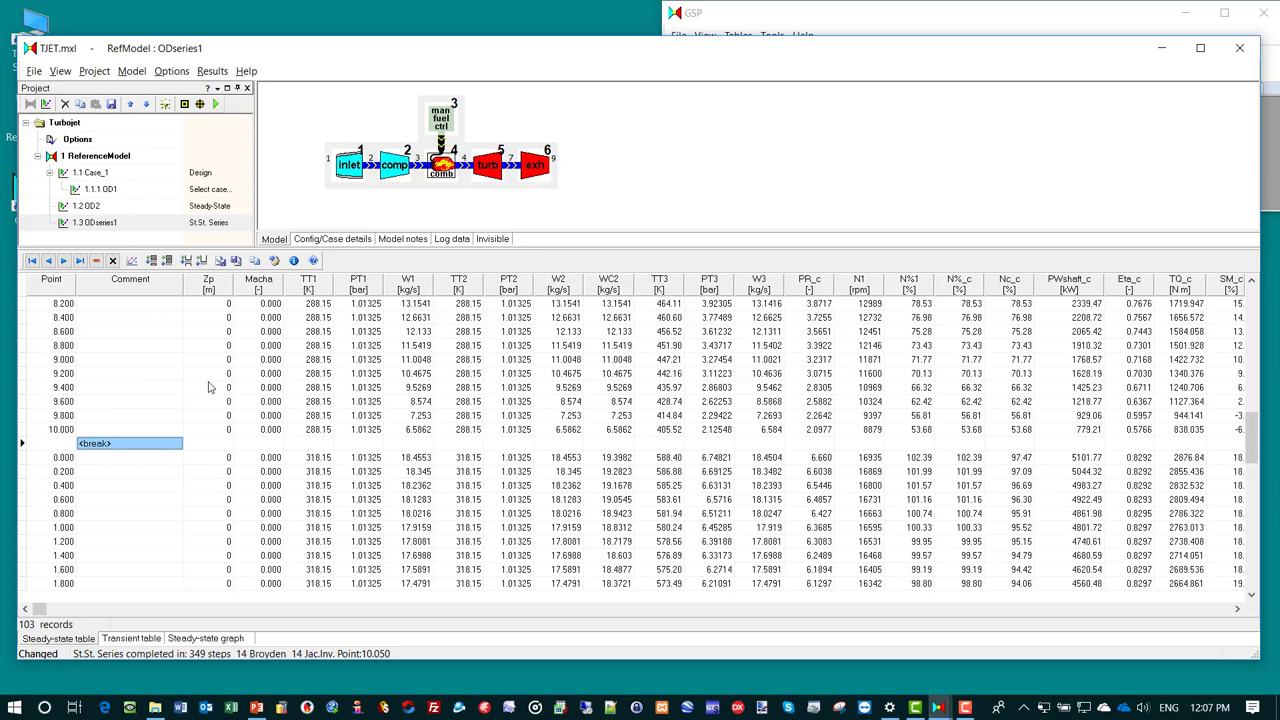
{"action": "left_click", "coordinate": [131, 261]}
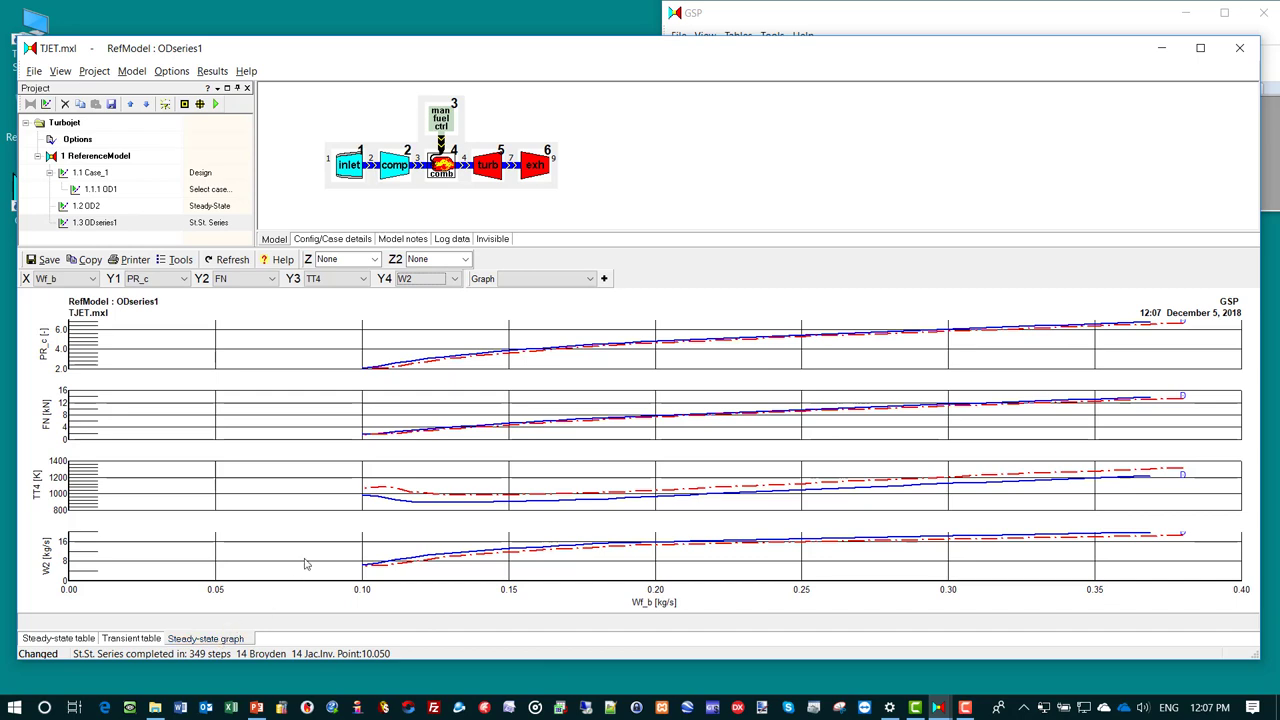
- Undock and enlarge the steady-state graph, replot it against TT4, then close it
{"action": "left_click_drag", "start_coordinate": [230, 638], "coordinate": [363, 514]}
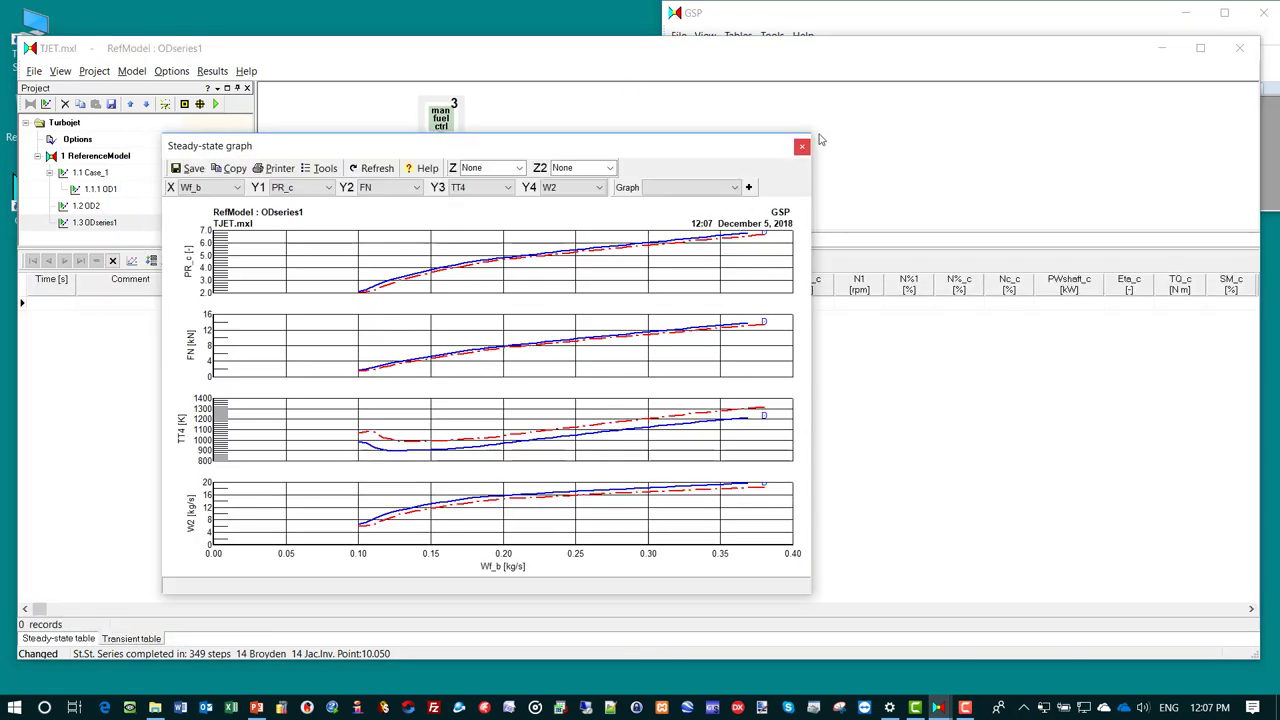
{"action": "left_click_drag", "start_coordinate": [813, 140], "coordinate": [901, 68]}
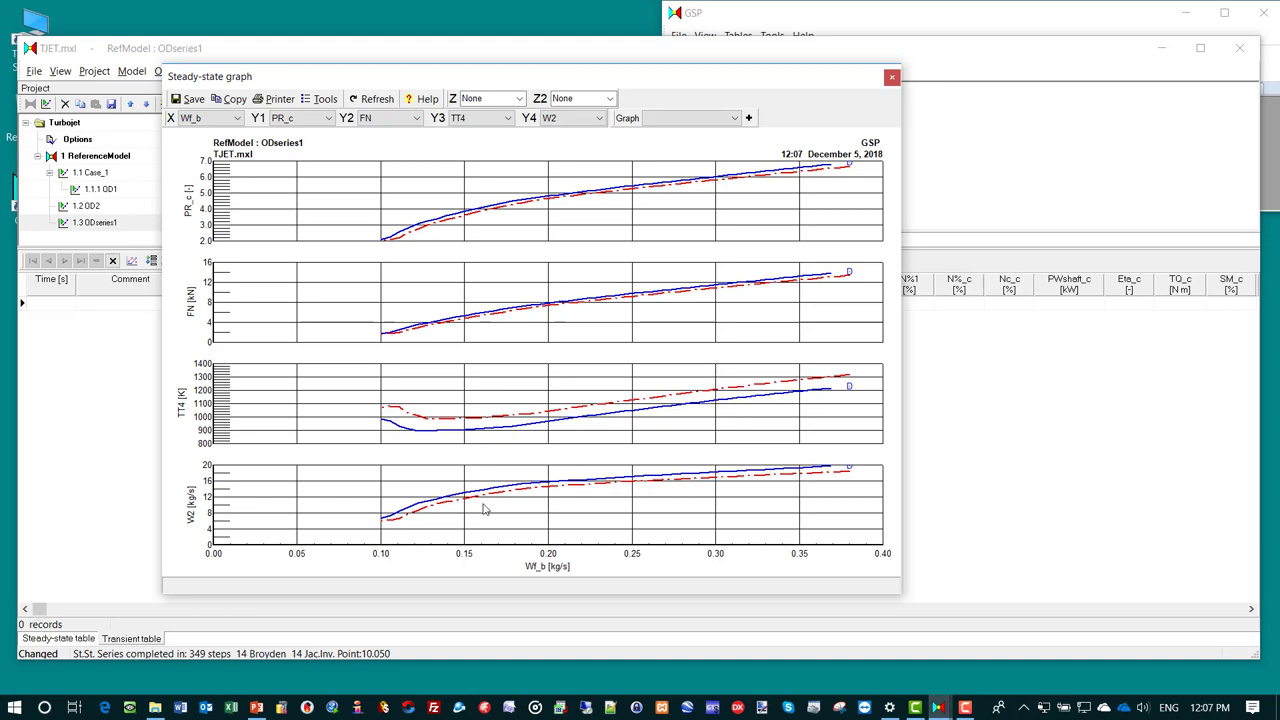
{"action": "left_click", "coordinate": [237, 118]}
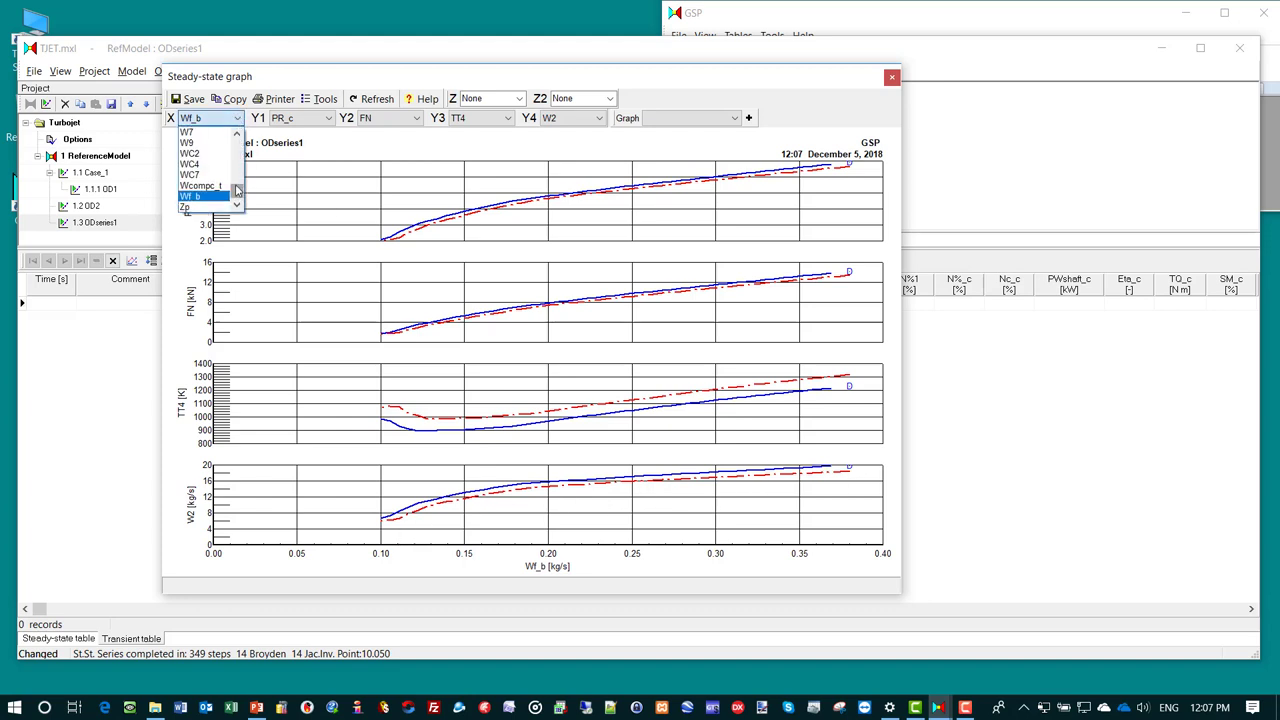
{"action": "left_click_drag", "start_coordinate": [237, 190], "coordinate": [237, 145]}
{"action": "left_click", "coordinate": [195, 145]}
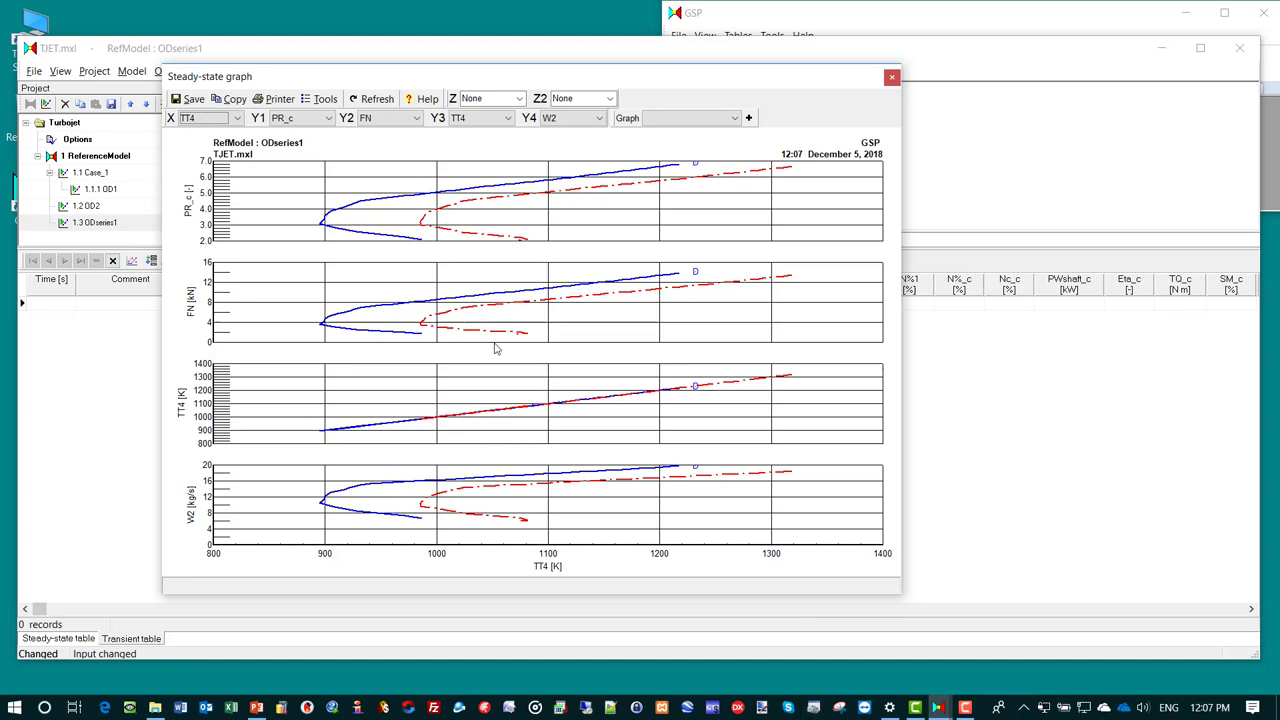
{"action": "left_click", "coordinate": [892, 79]}
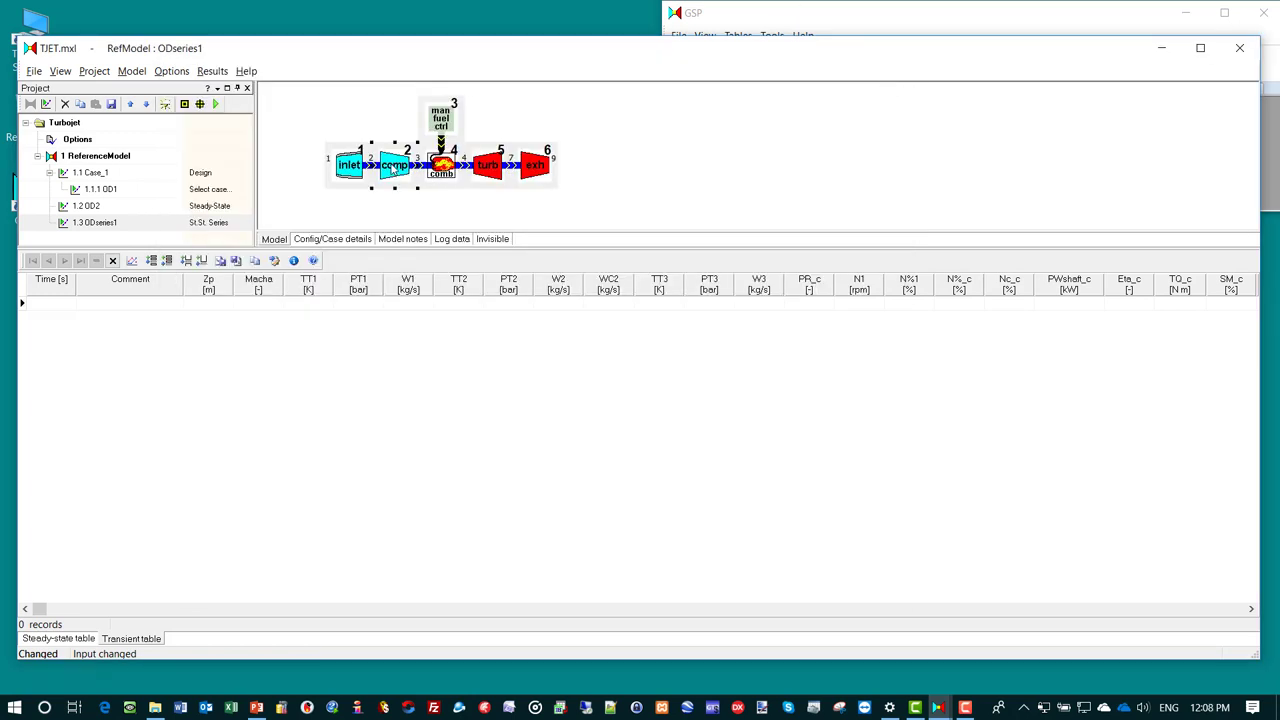
- Show the comp component's map graph and enlarge the Compressor Map window
{"action": "double_click", "coordinate": [393, 166]}
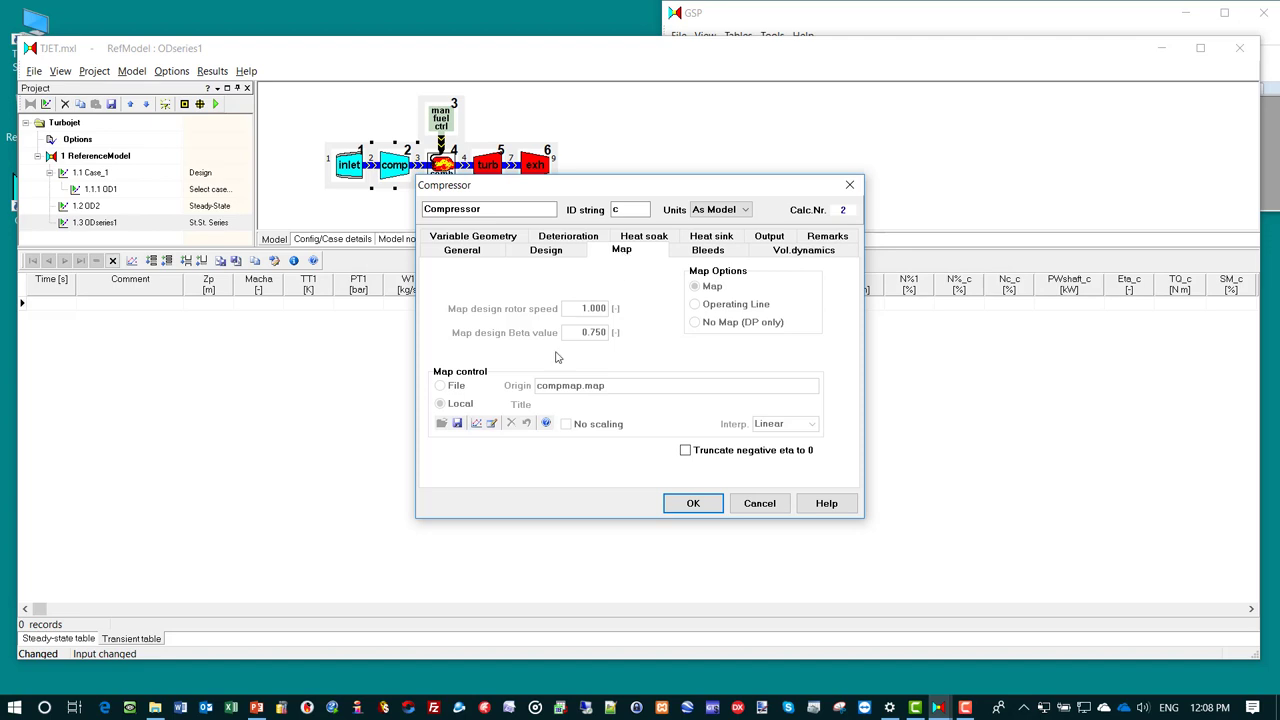
{"action": "left_click", "coordinate": [477, 424]}
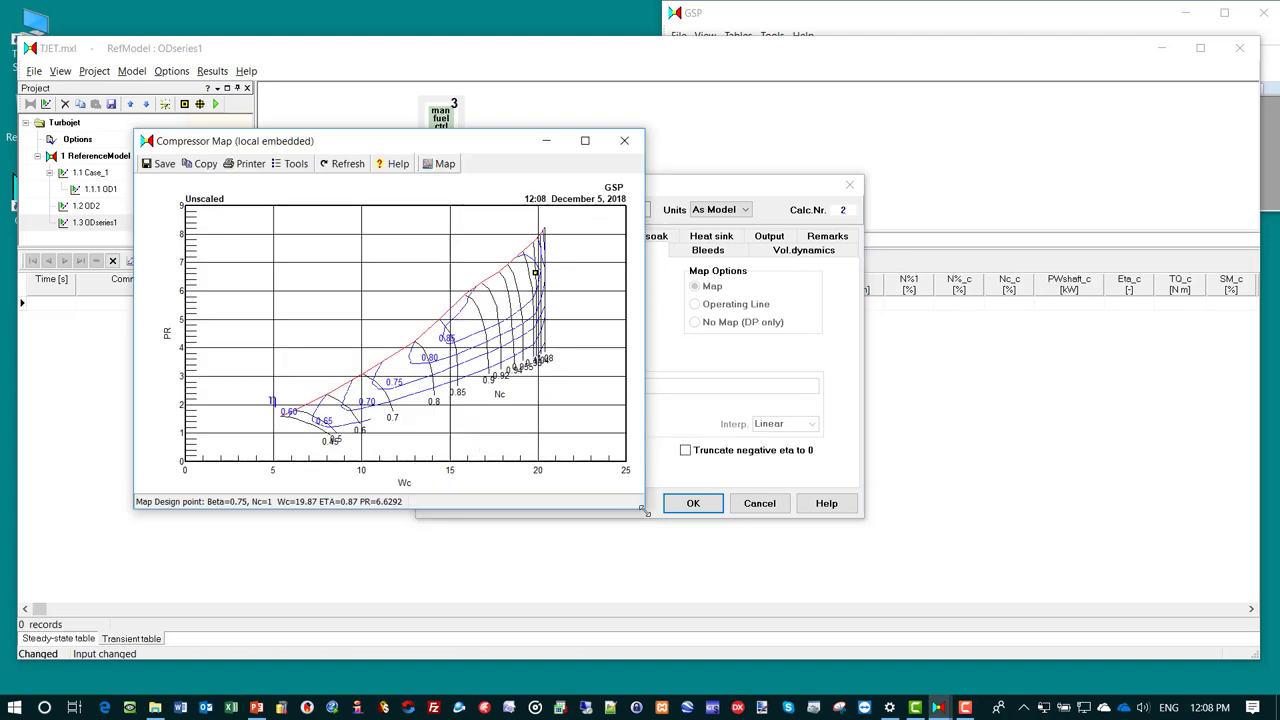
{"action": "left_click_drag", "start_coordinate": [646, 508], "coordinate": [790, 621]}
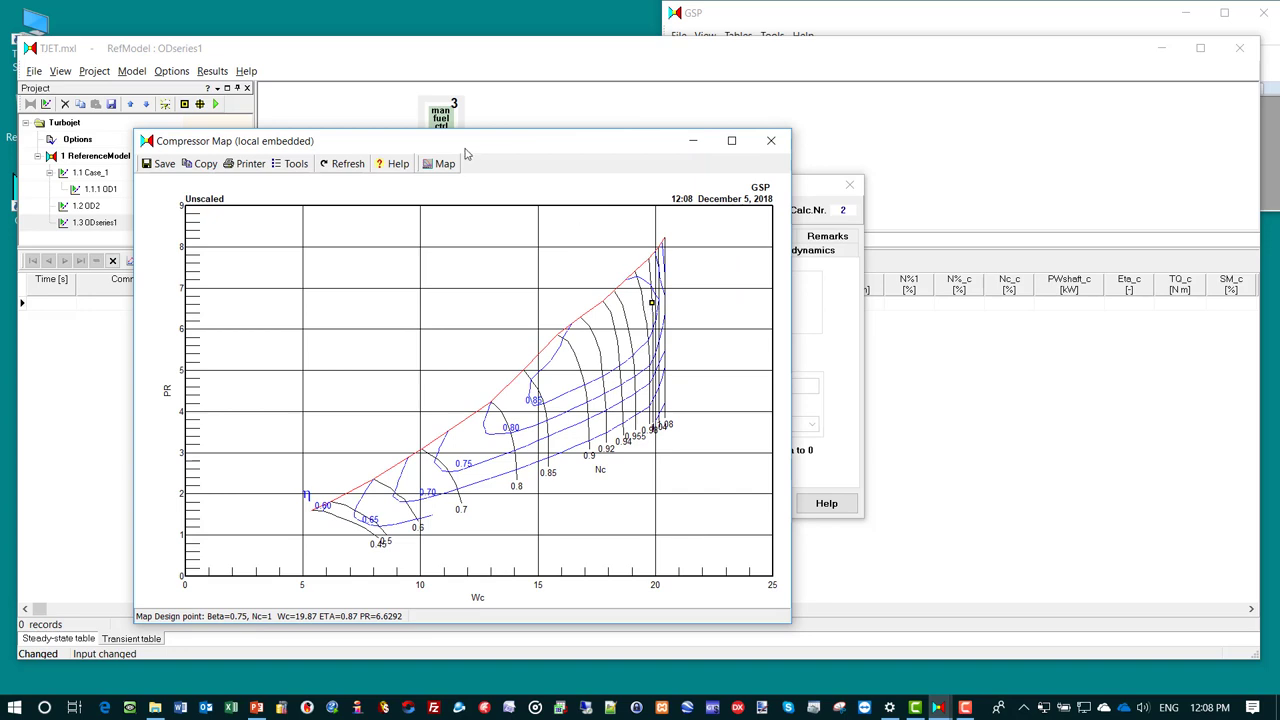
- Draw the ODseries1 steady-state points on the map and zoom to Wc 5–21, PR 1.5–8
{"action": "left_click", "coordinate": [440, 166]}
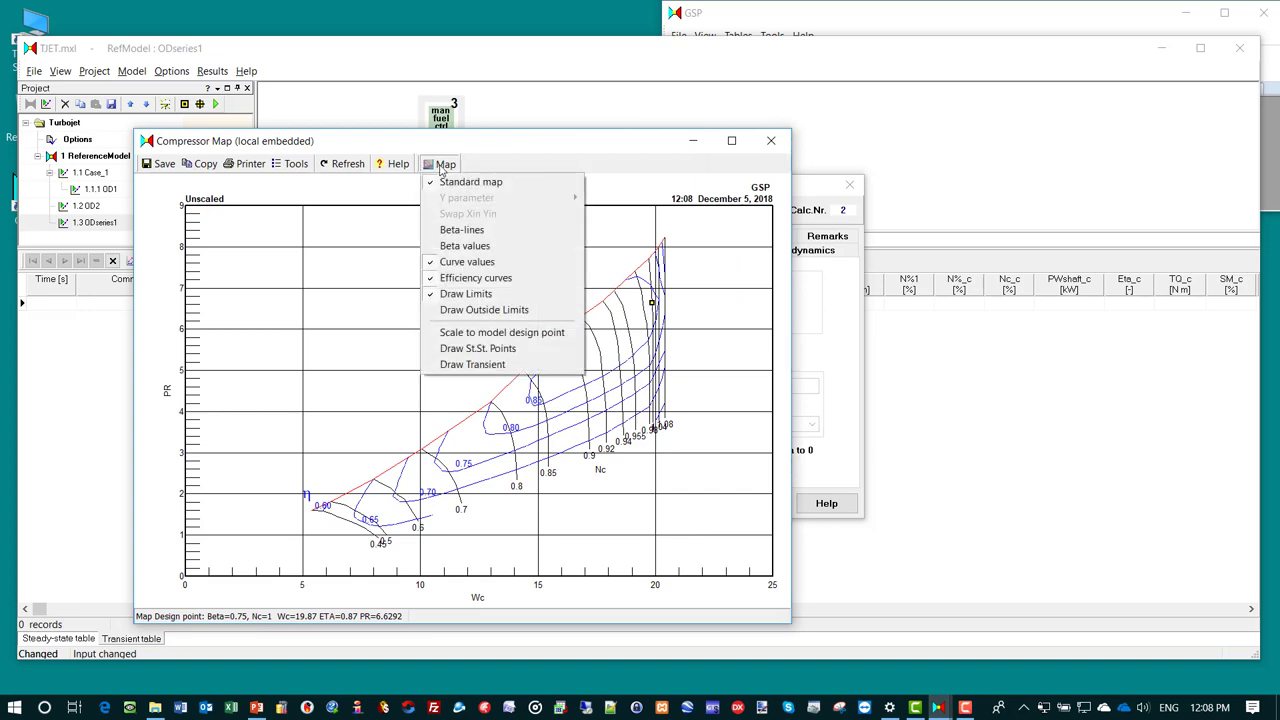
{"action": "left_click", "coordinate": [462, 352]}
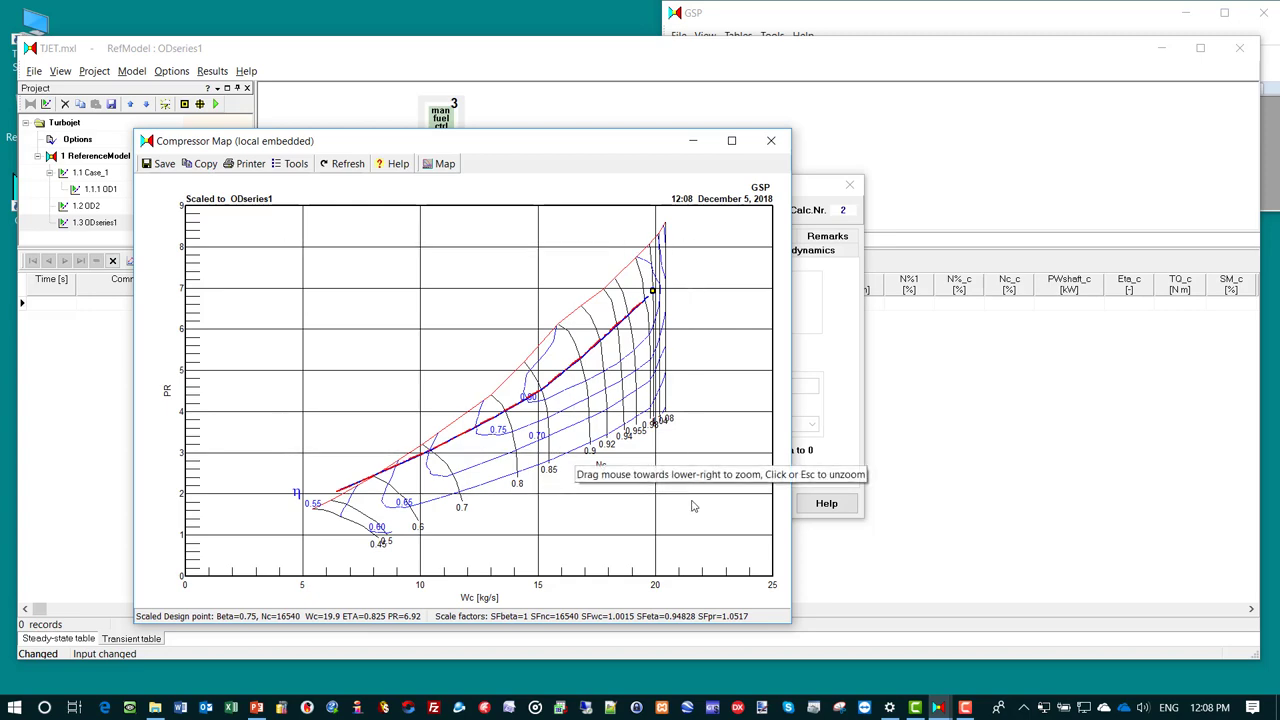
{"action": "left_click_drag", "start_coordinate": [285, 242], "coordinate": [679, 515]}
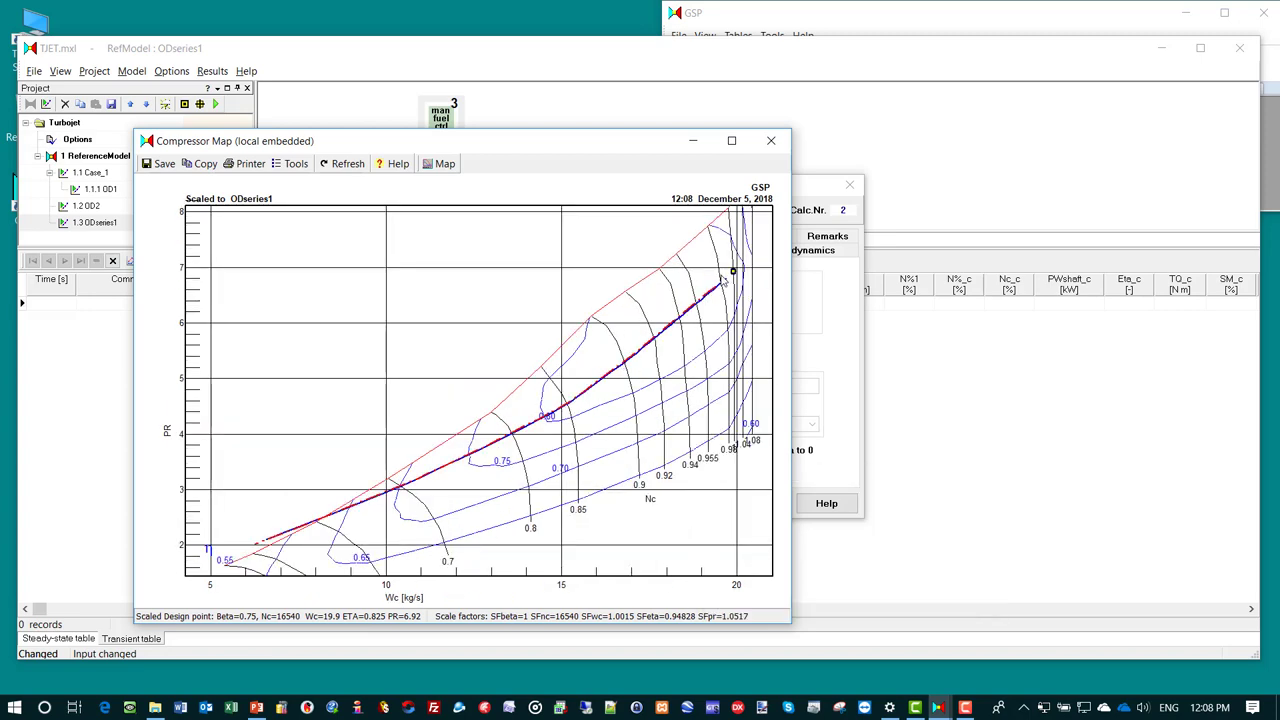
{"action": "left_click_drag", "start_coordinate": [631, 137], "coordinate": [689, 73]}
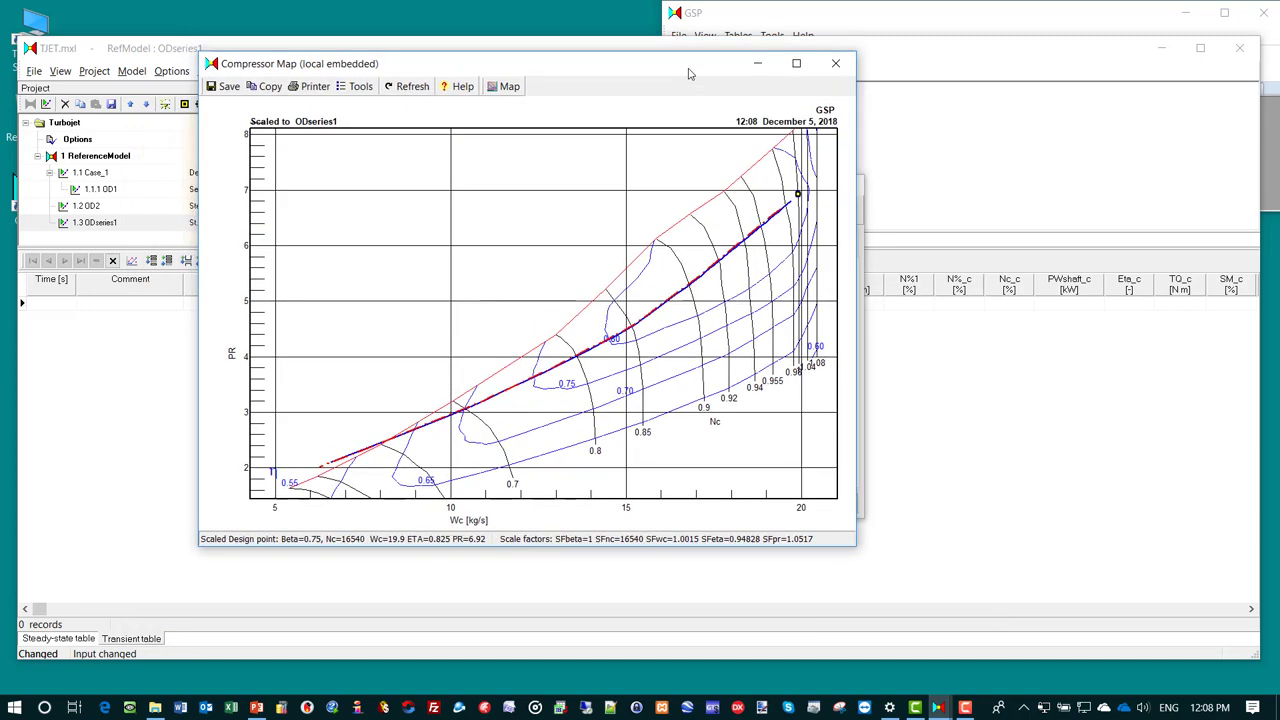